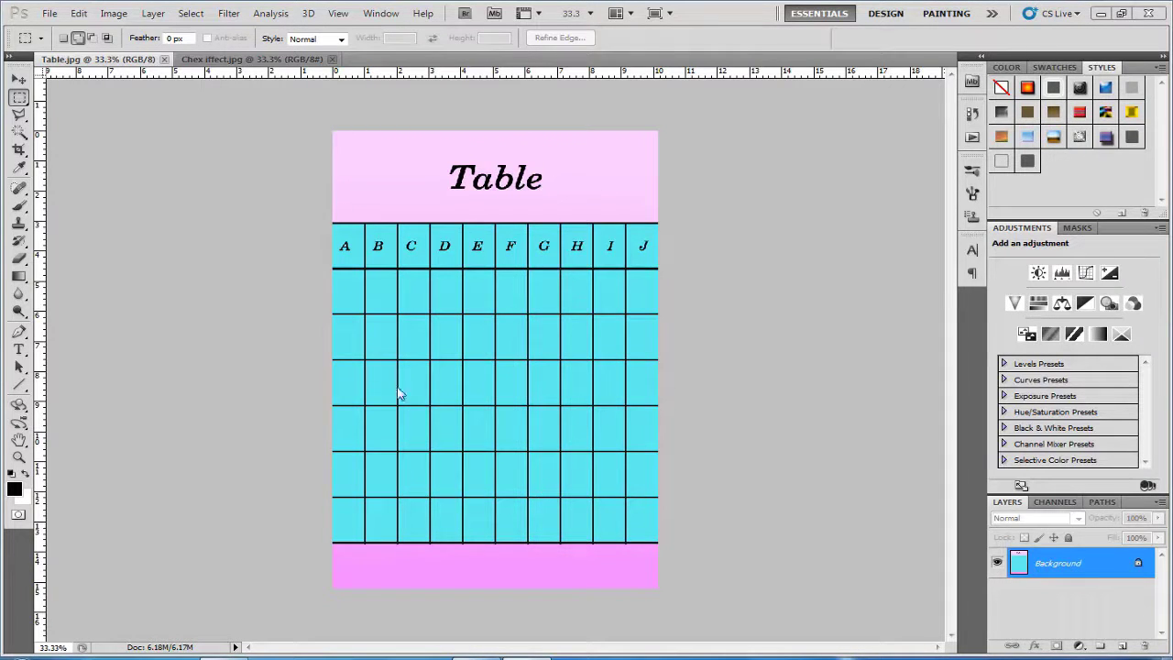
Switch to the finished Chex effect.jpg mosaic document.
click(246, 59)
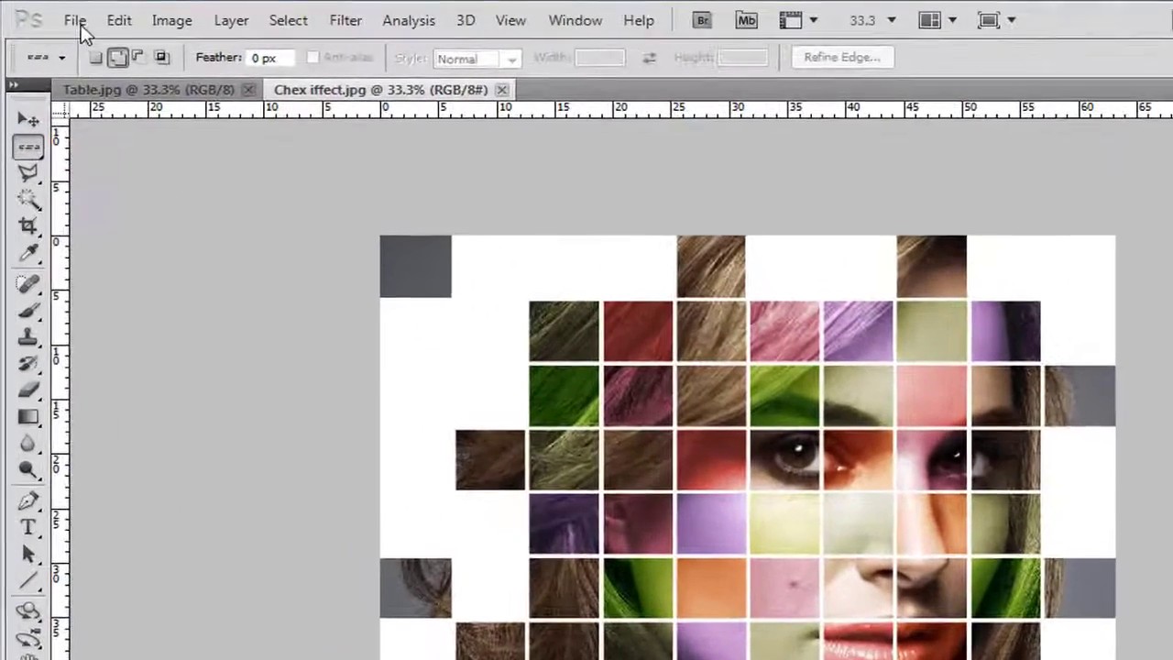
Create a new white 4 × 6 inch, 300 pixels/inch RGB document.
click(52, 14)
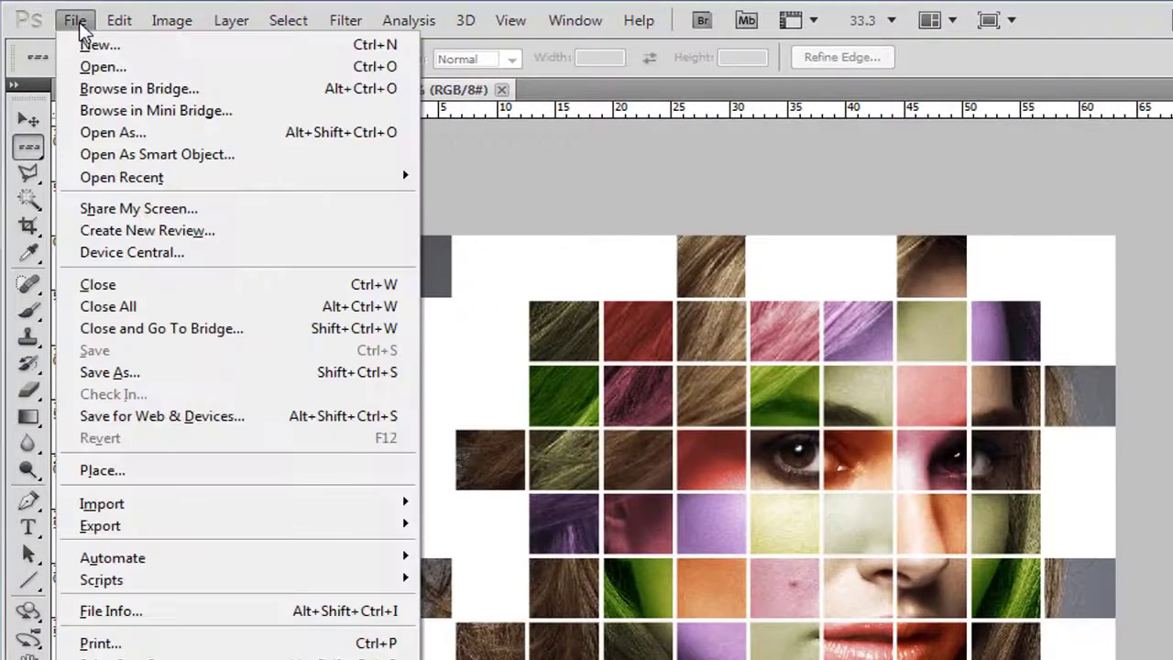
click(92, 44)
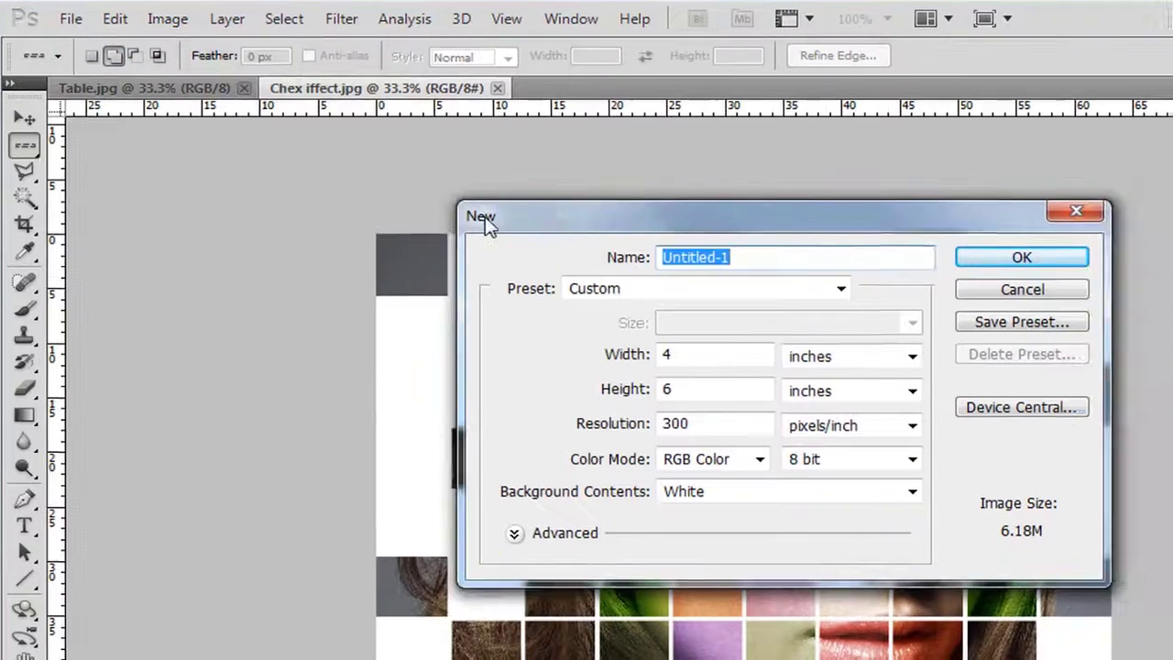
drag(629, 216, 482, 206)
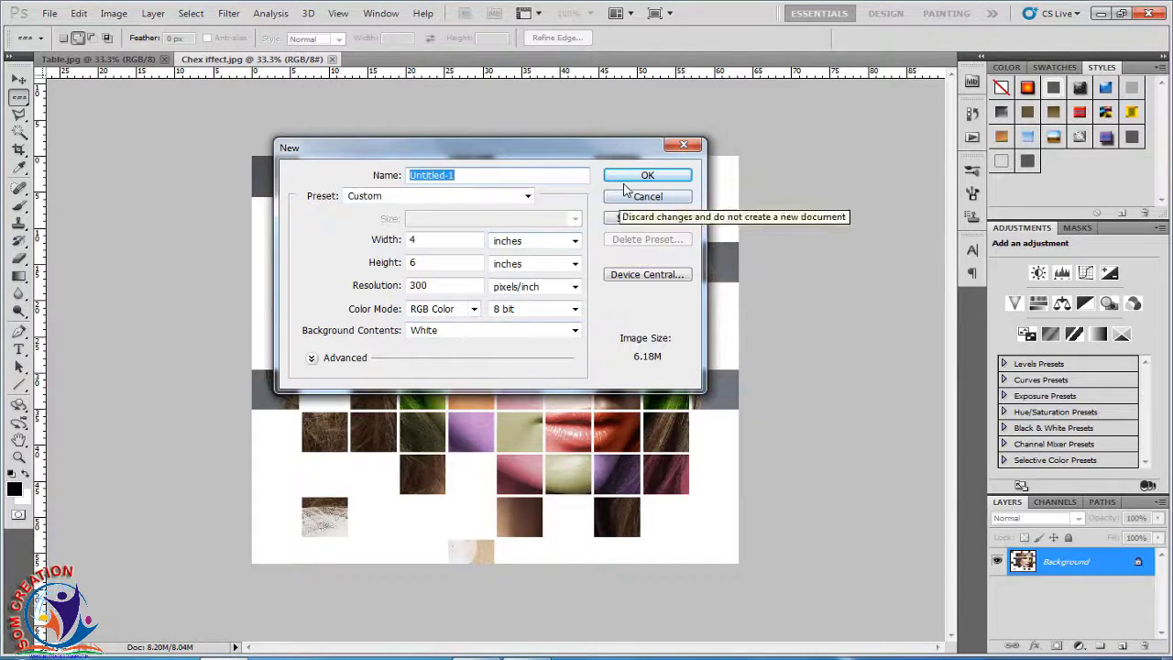
click(627, 183)
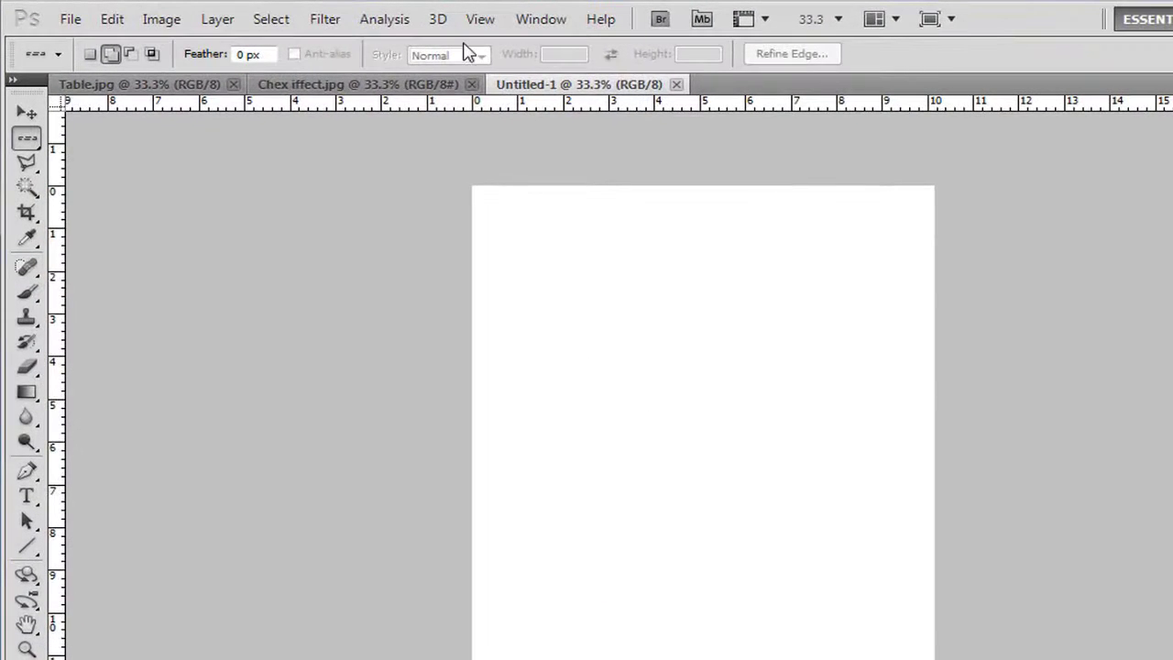
Show the grid overlay on the blank Untitled-1 canvas.
click(481, 19)
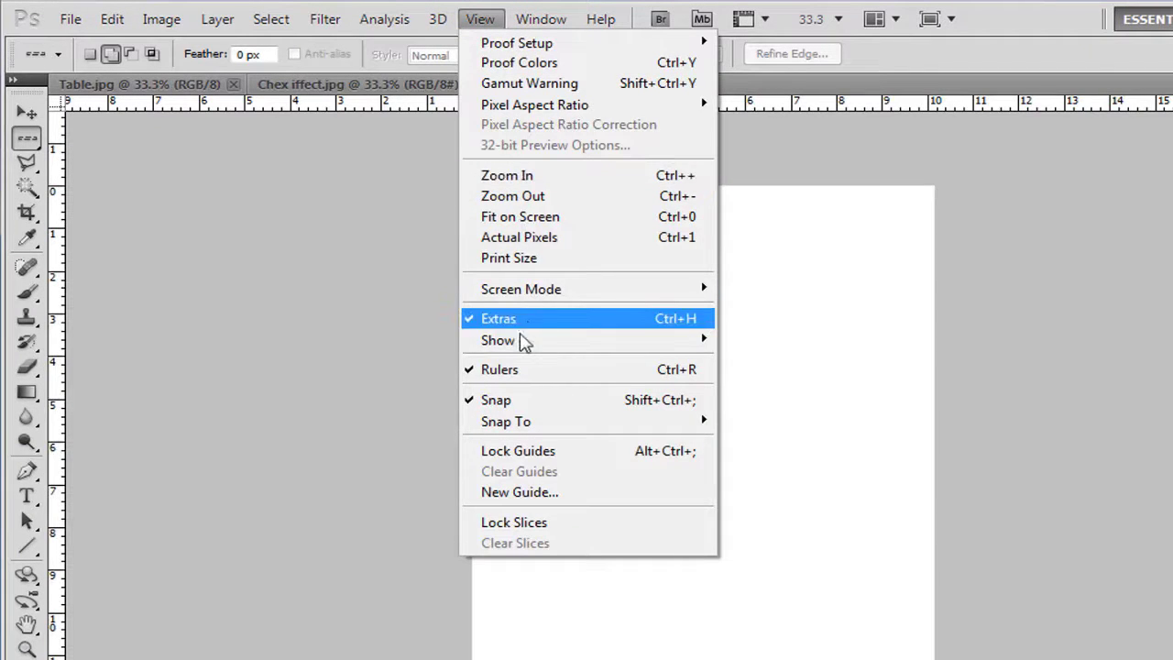
mouse_move(550, 340)
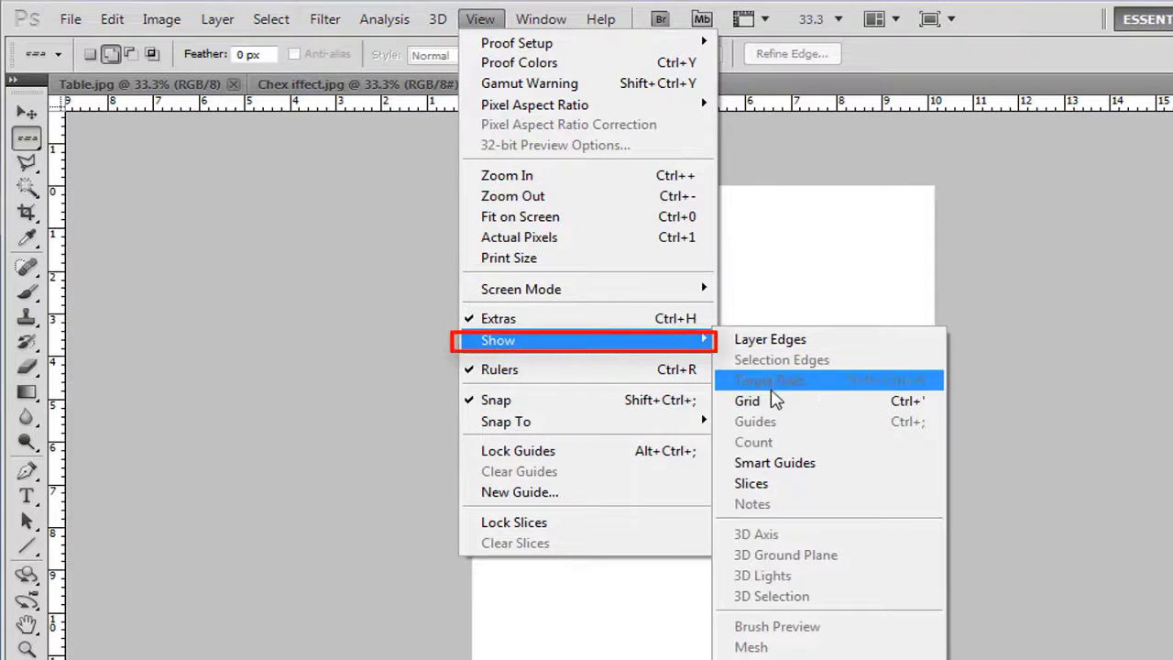
click(775, 400)
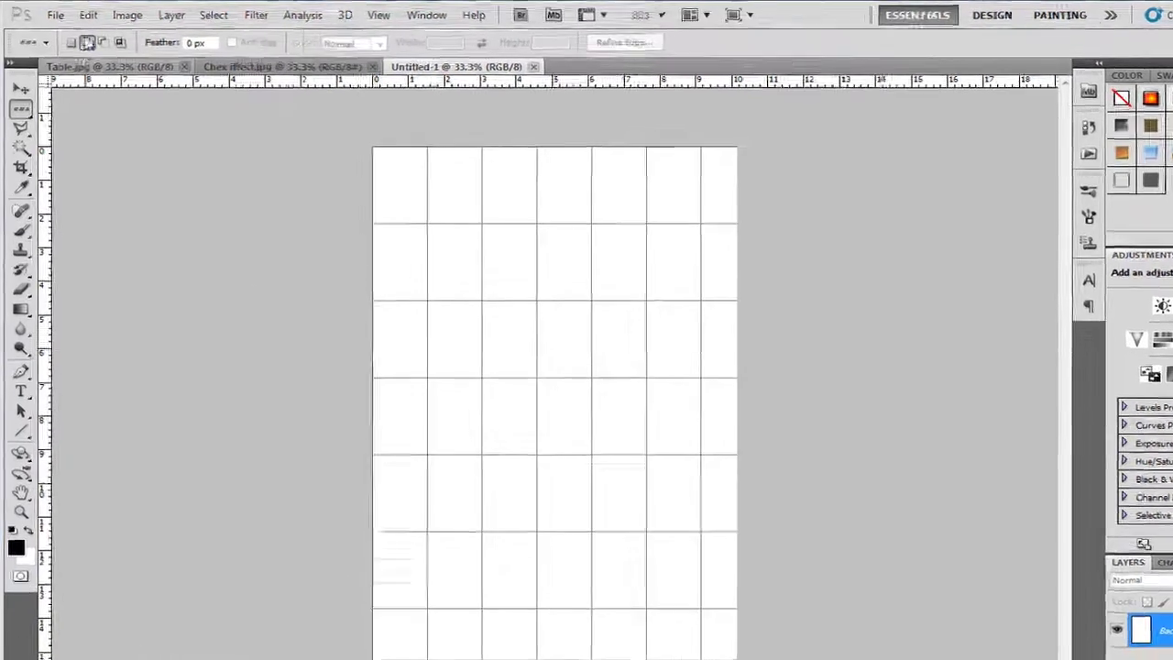
click(79, 13)
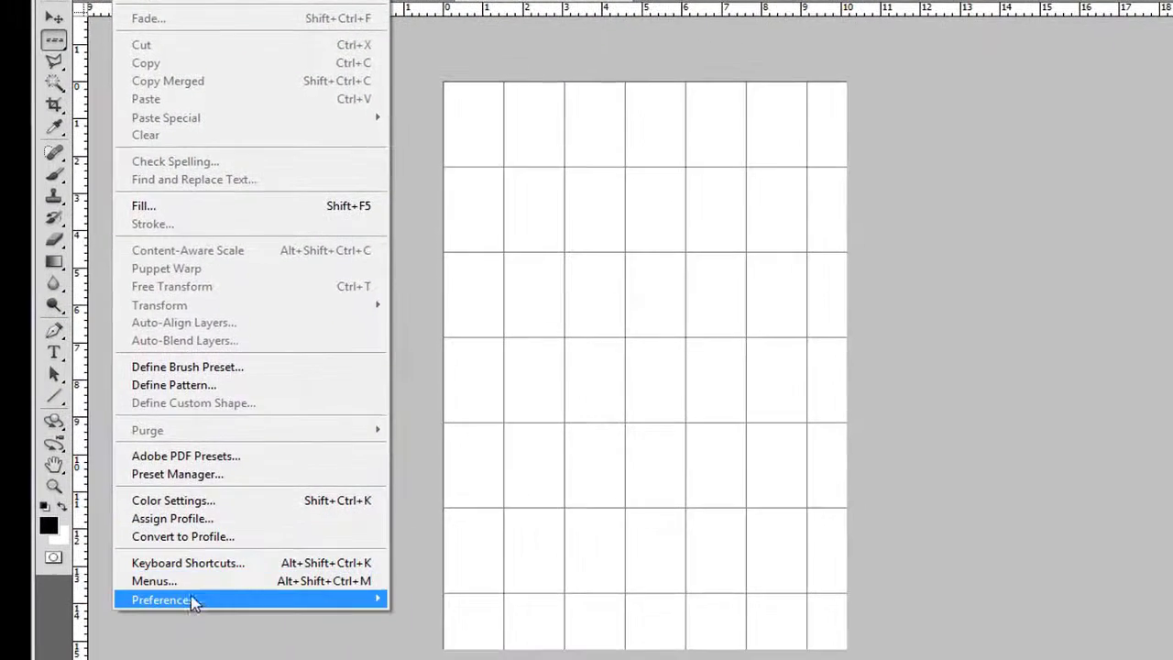
mouse_move(106, 548)
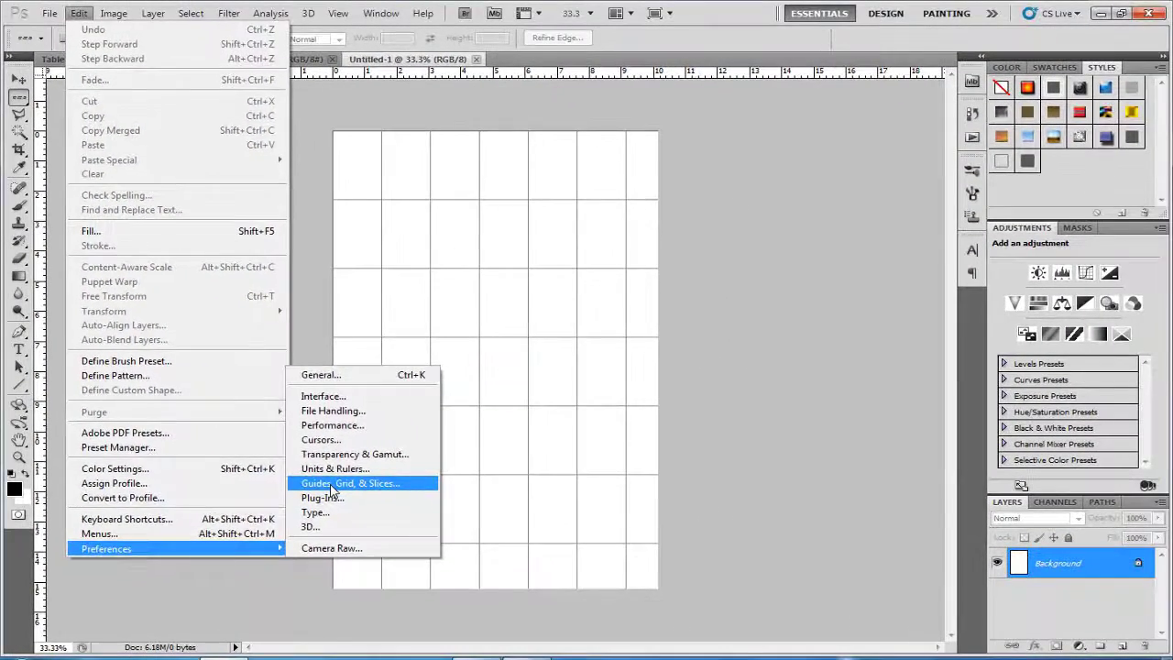
Show the Guides, Grid & Slices preferences with gridlines every 15 percent.
click(431, 525)
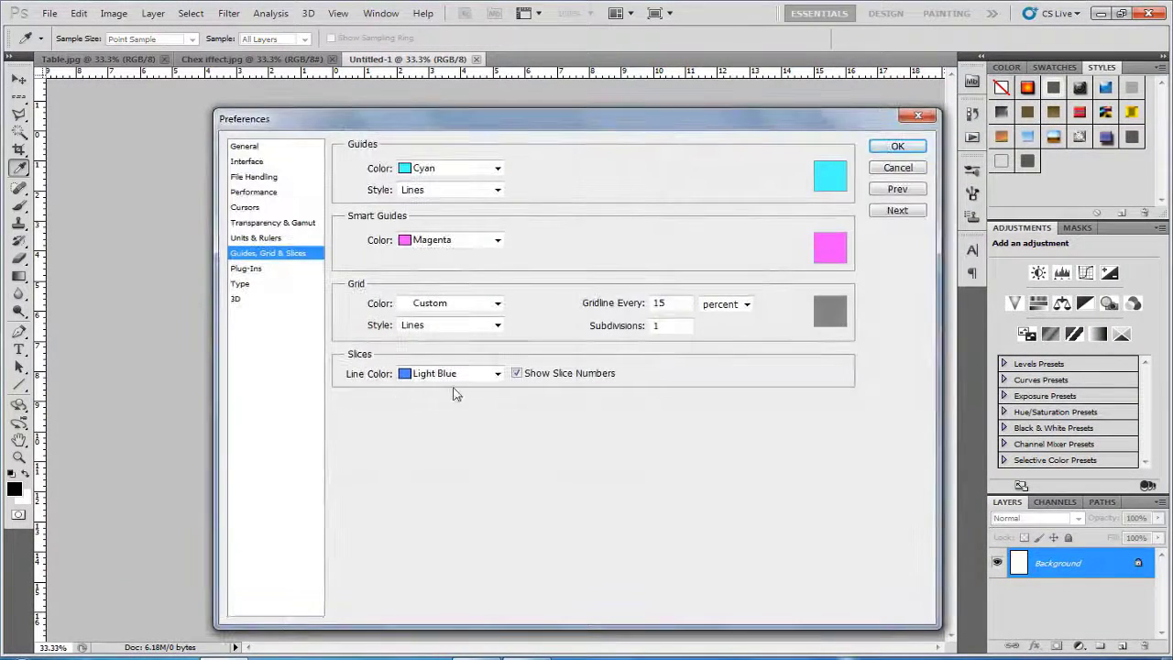
click(913, 116)
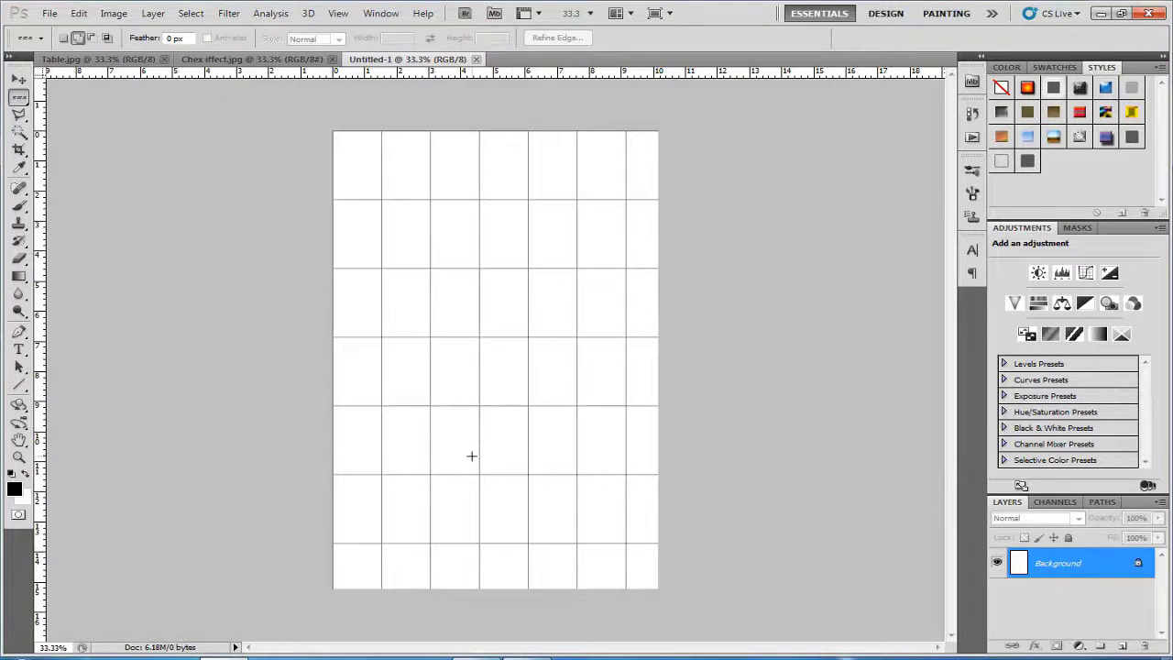
key(ctrl+k)
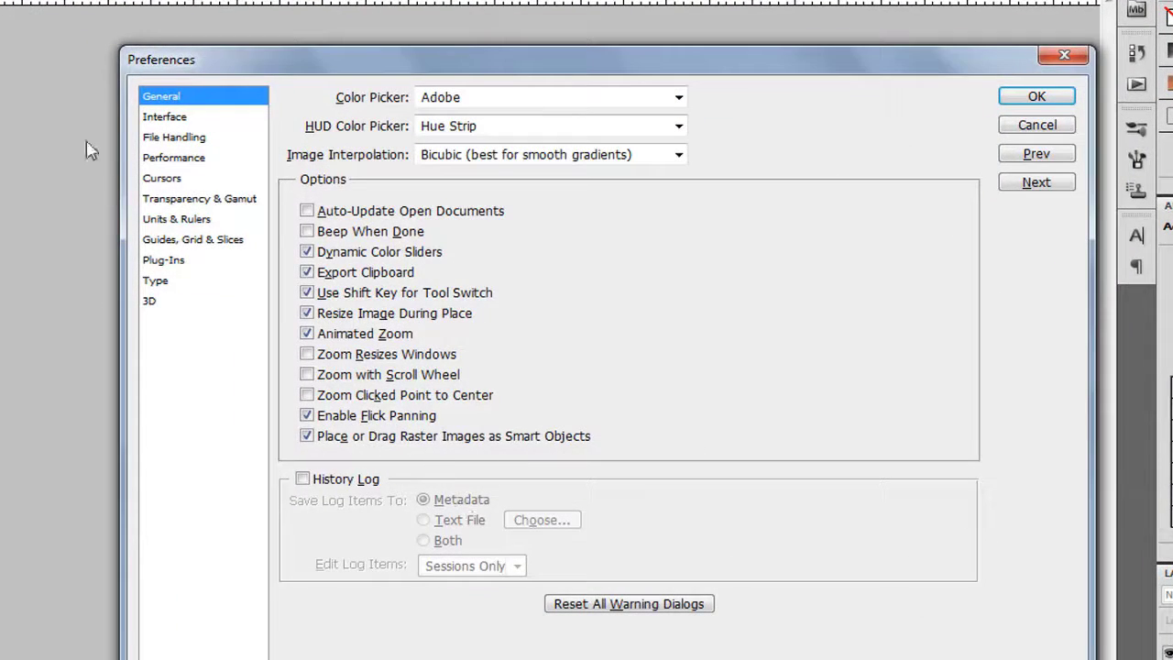
click(209, 241)
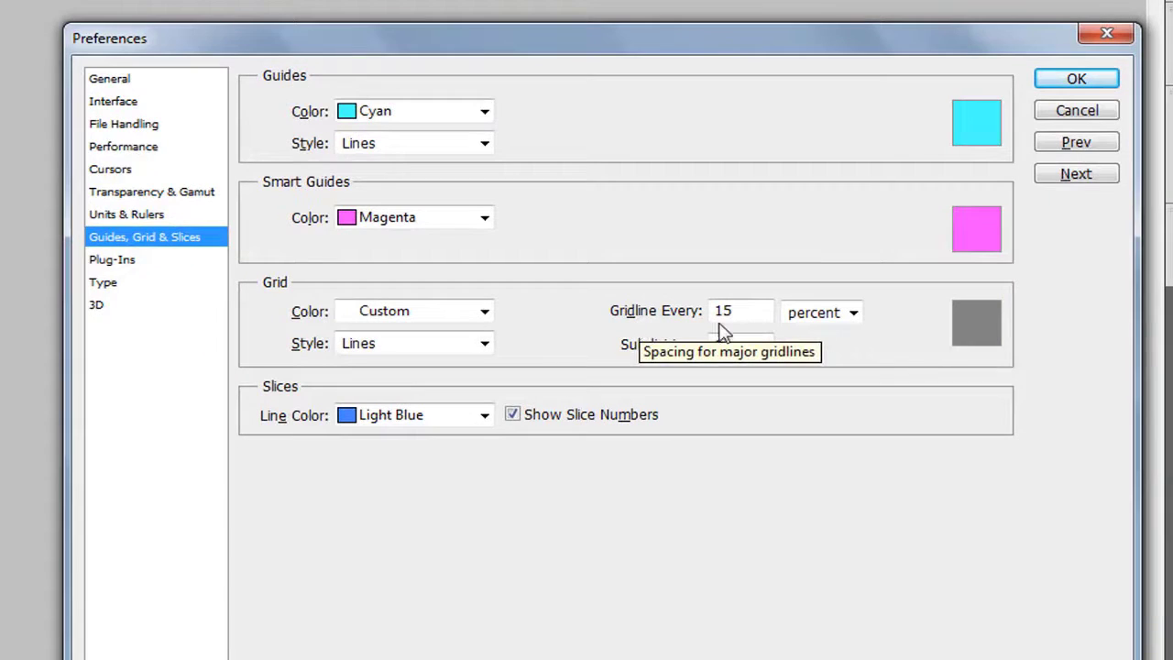
click(853, 314)
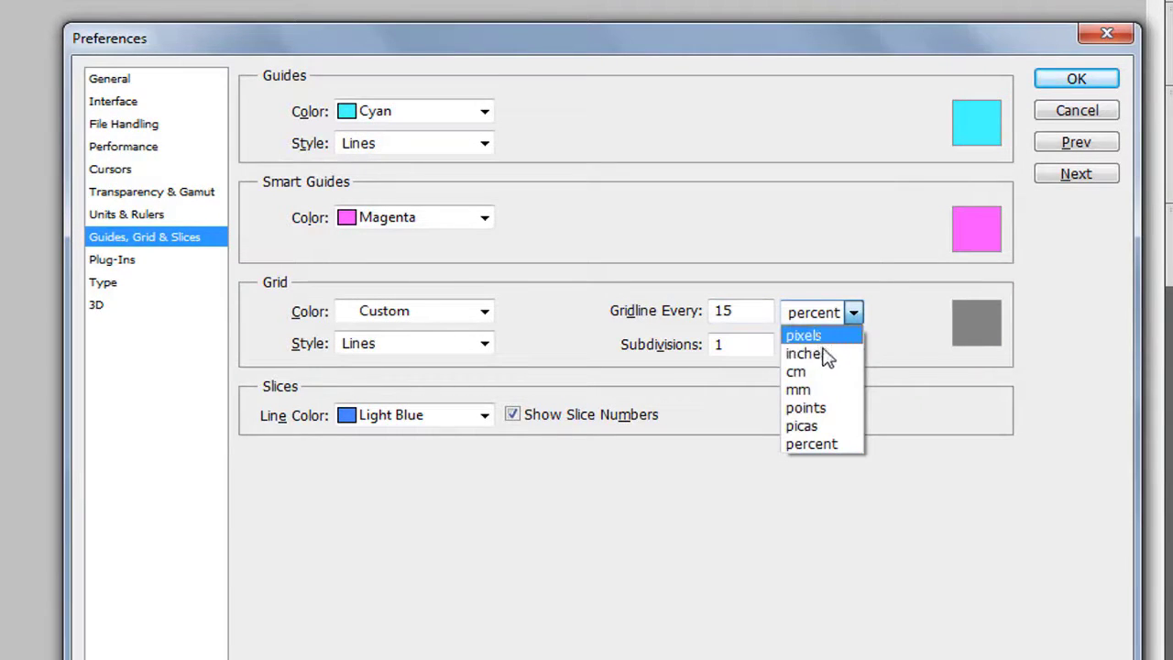
click(825, 443)
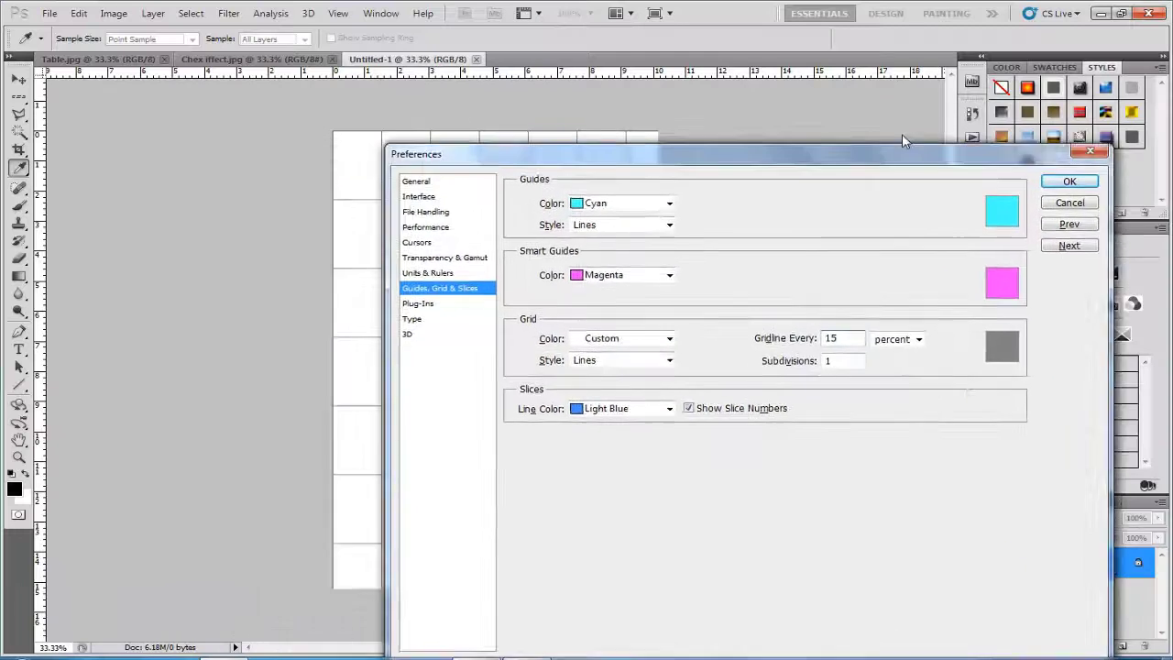
mouse_move(901, 134)
mouse_down()
mouse_move(938, 94)
mouse_move(924, 72)
mouse_up()
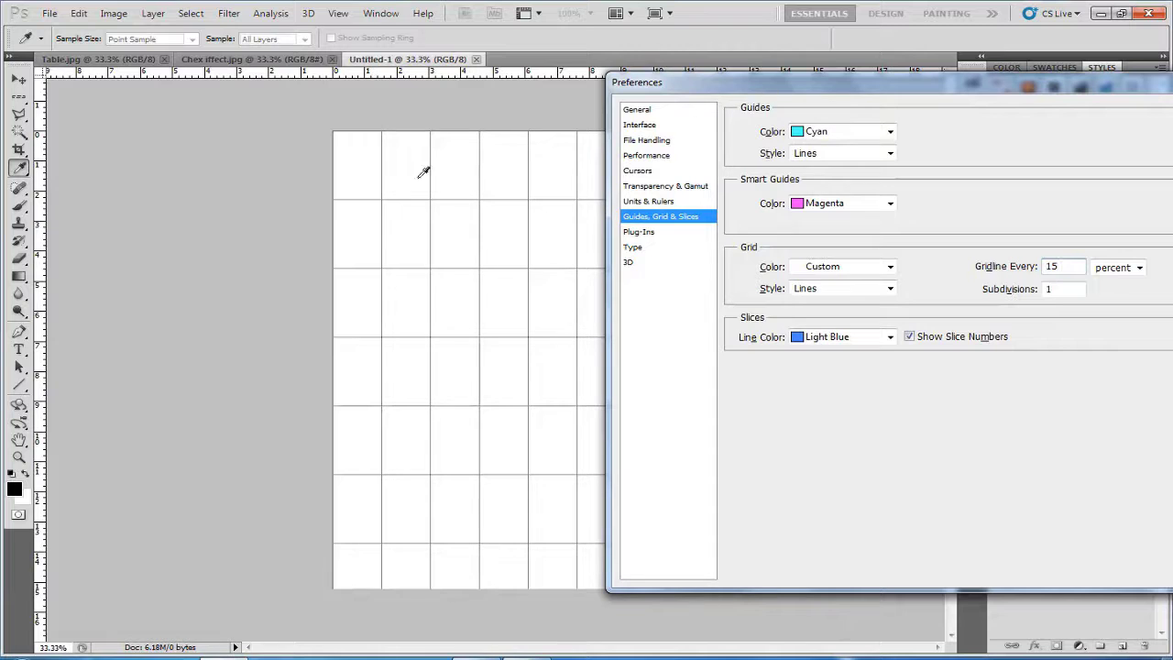
Try 4 grid subdivisions, then keep 1 and confirm the preferences.
drag(832, 92, 383, 149)
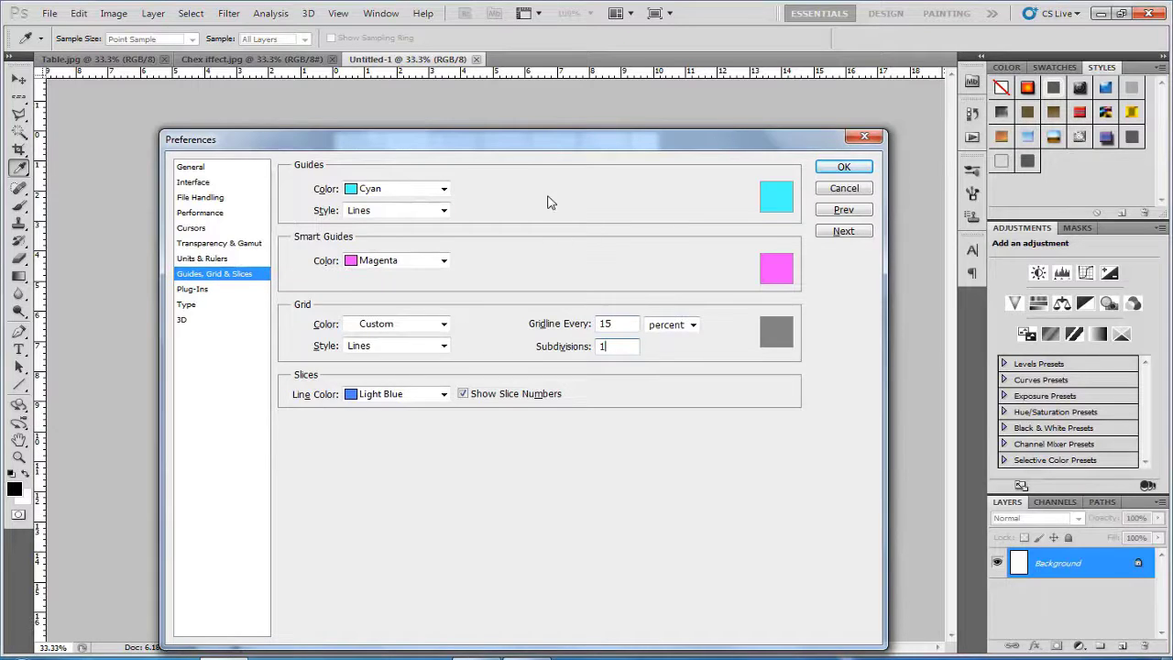
drag(540, 142, 882, 117)
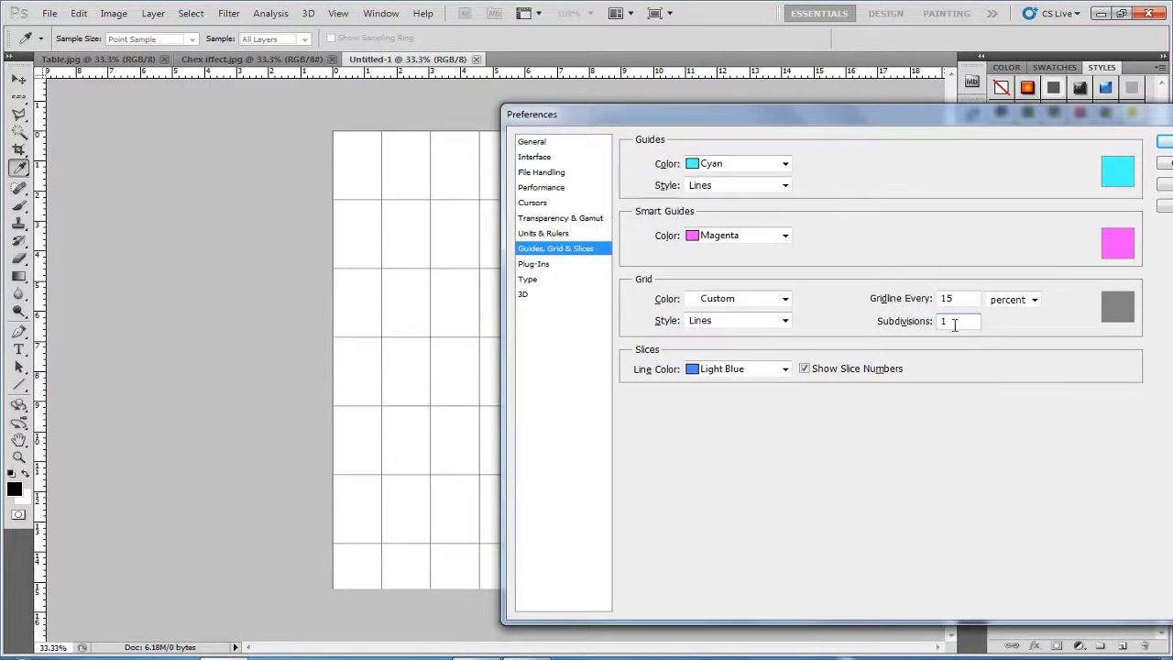
text(4)
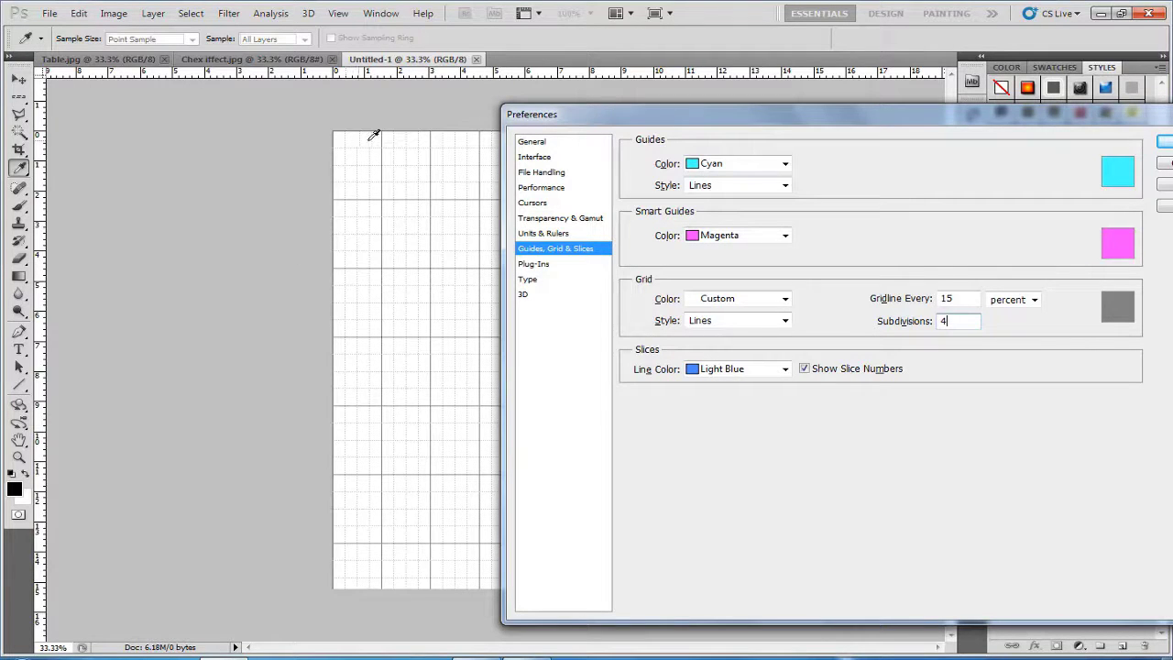
drag(834, 115, 617, 124)
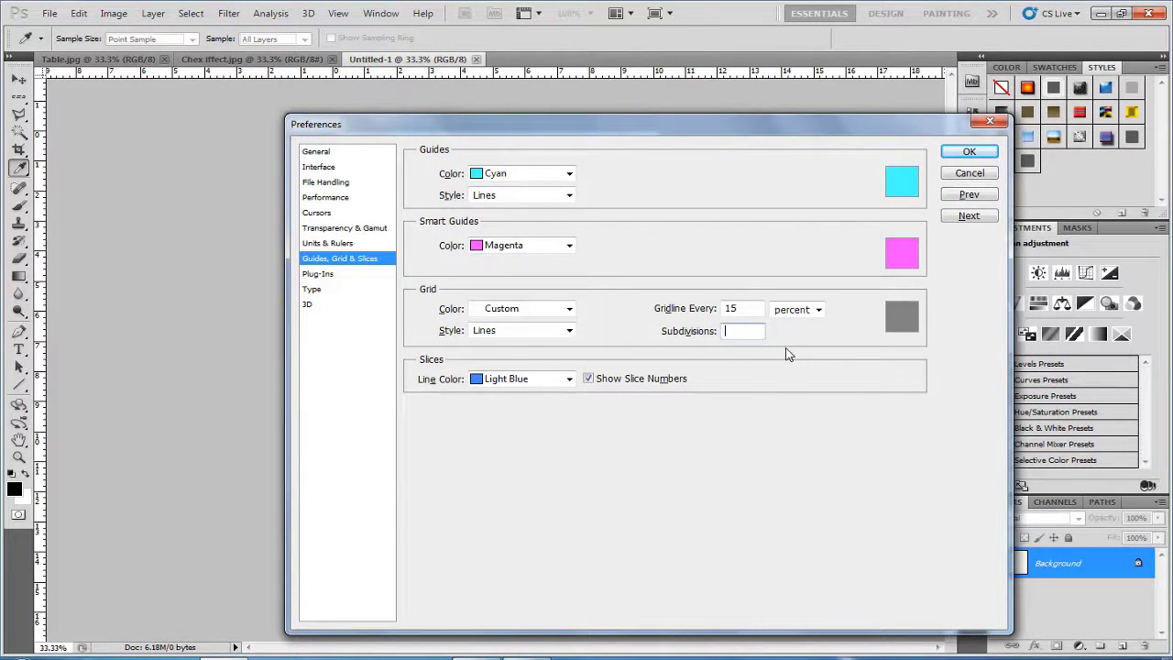
click(969, 152)
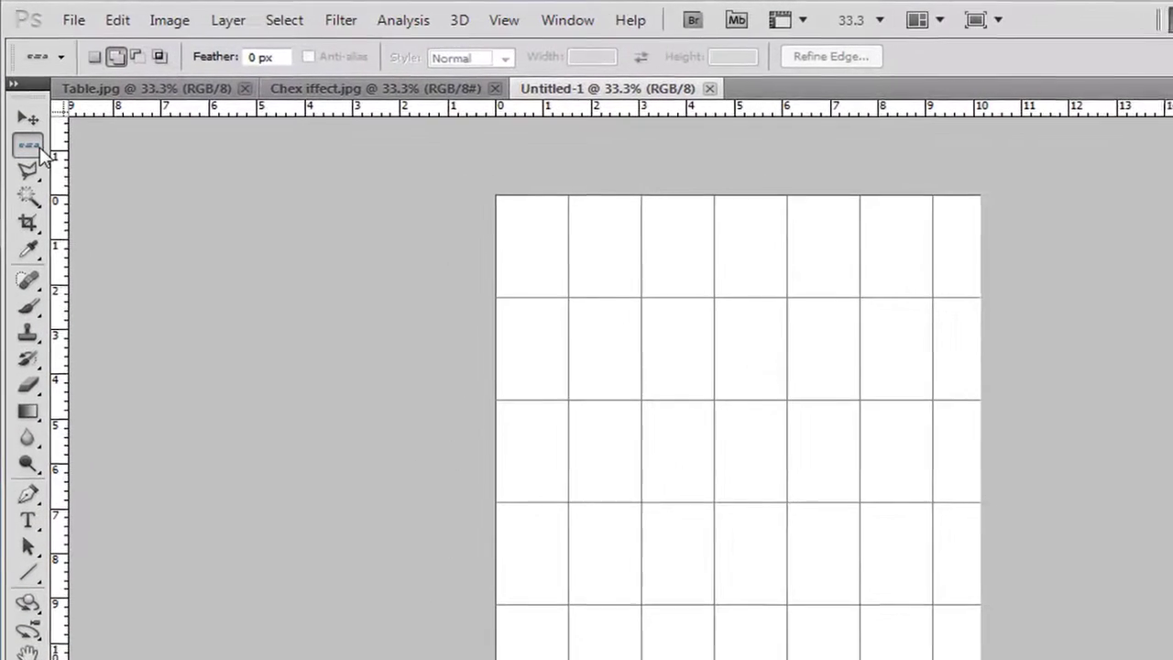
right_click(26, 101)
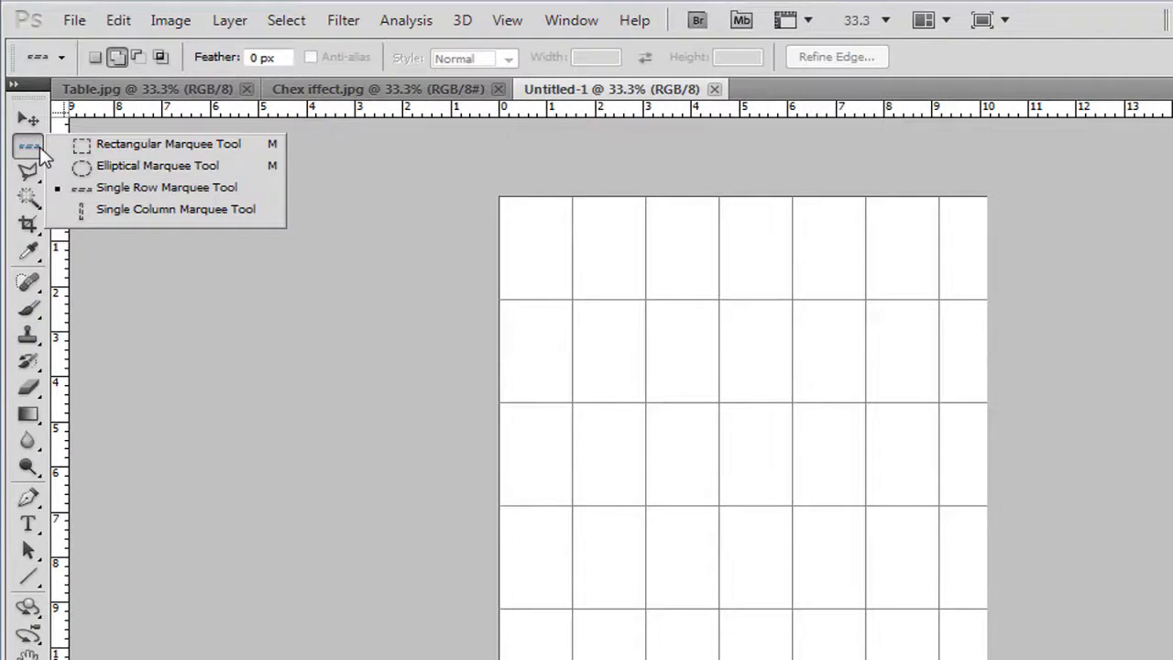
Select five single-pixel rows along the horizontal gridlines.
click(112, 196)
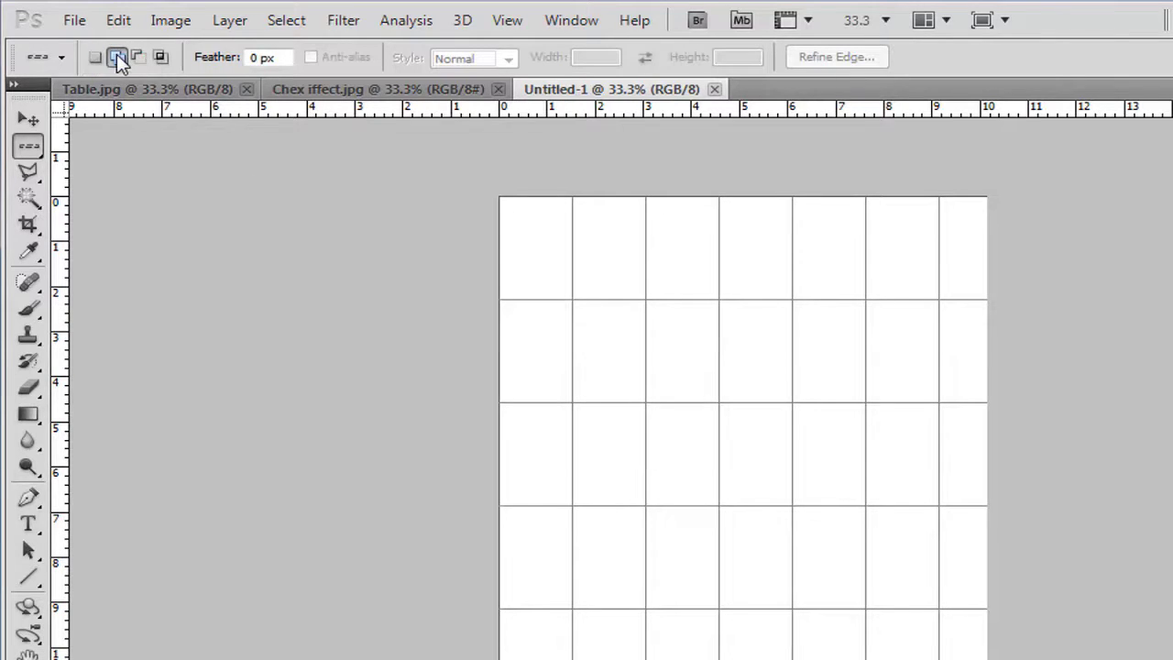
click(540, 300)
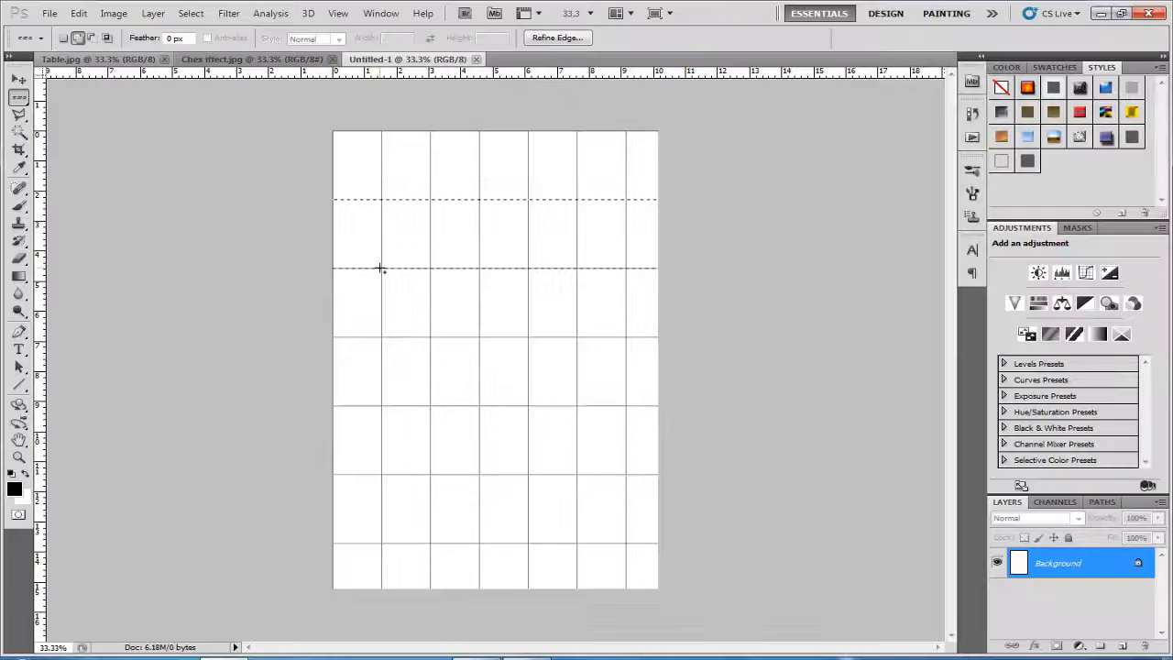
click(550, 401)
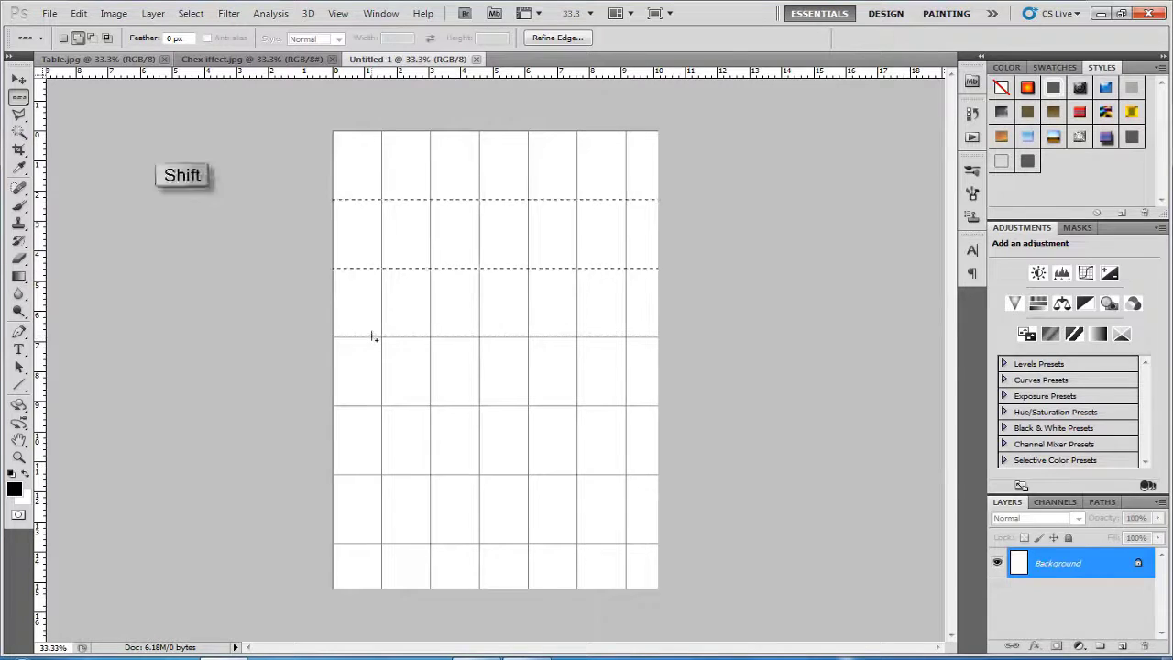
shift+click(372, 336)
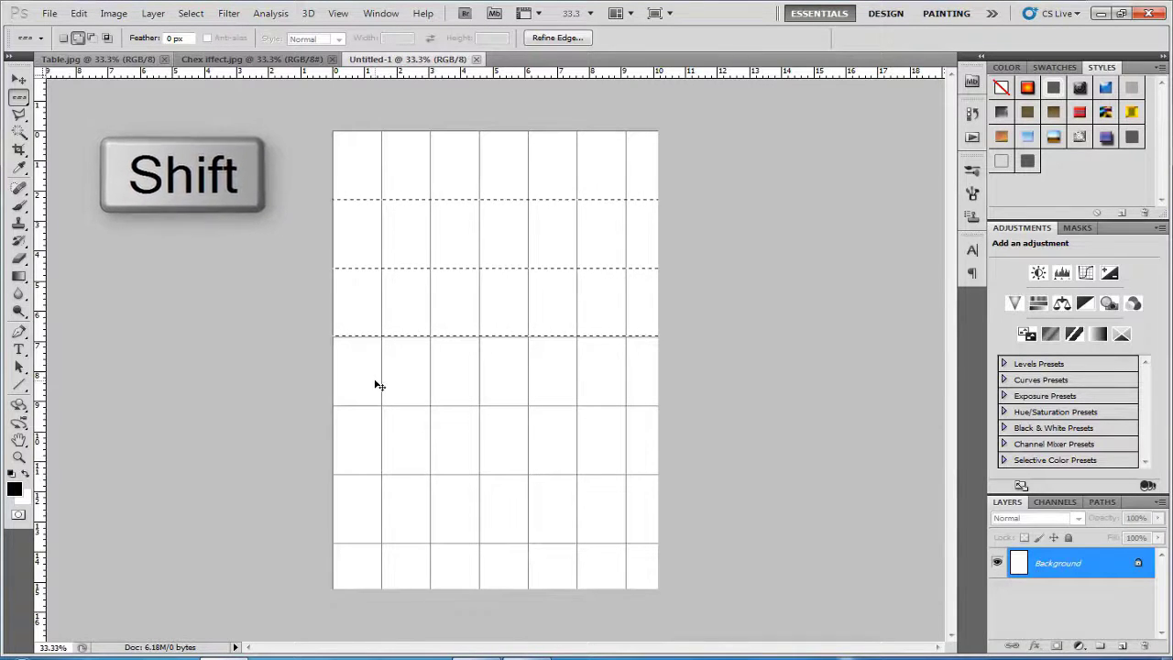
key(ctrl+z)
shift+click(371, 337)
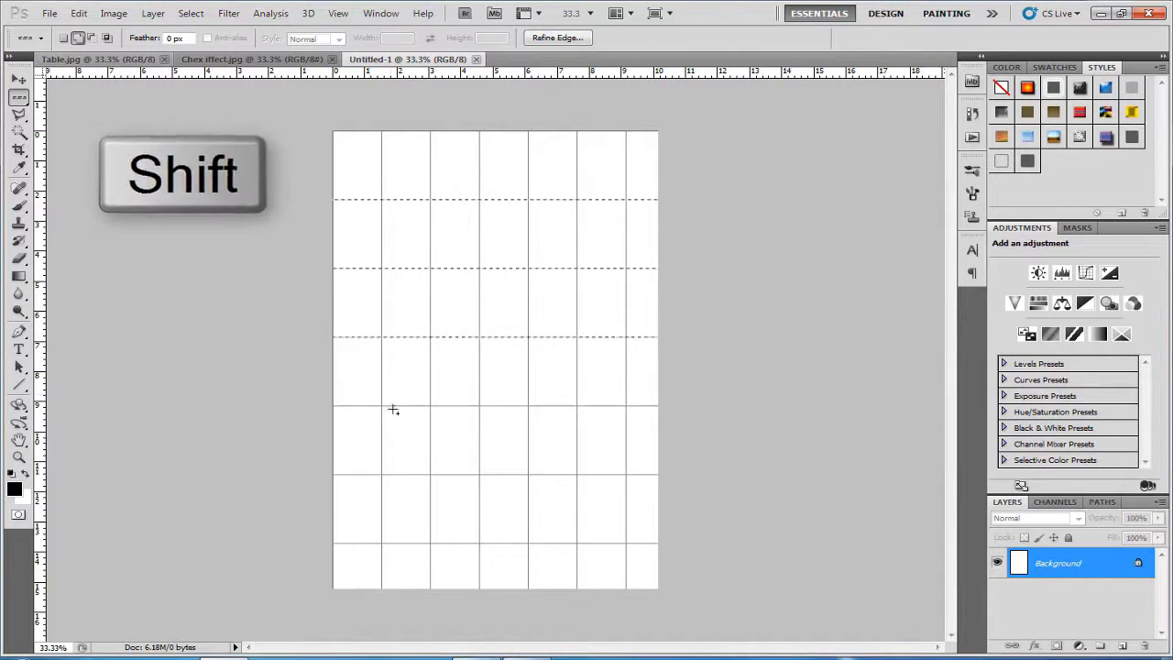
shift+click(378, 406)
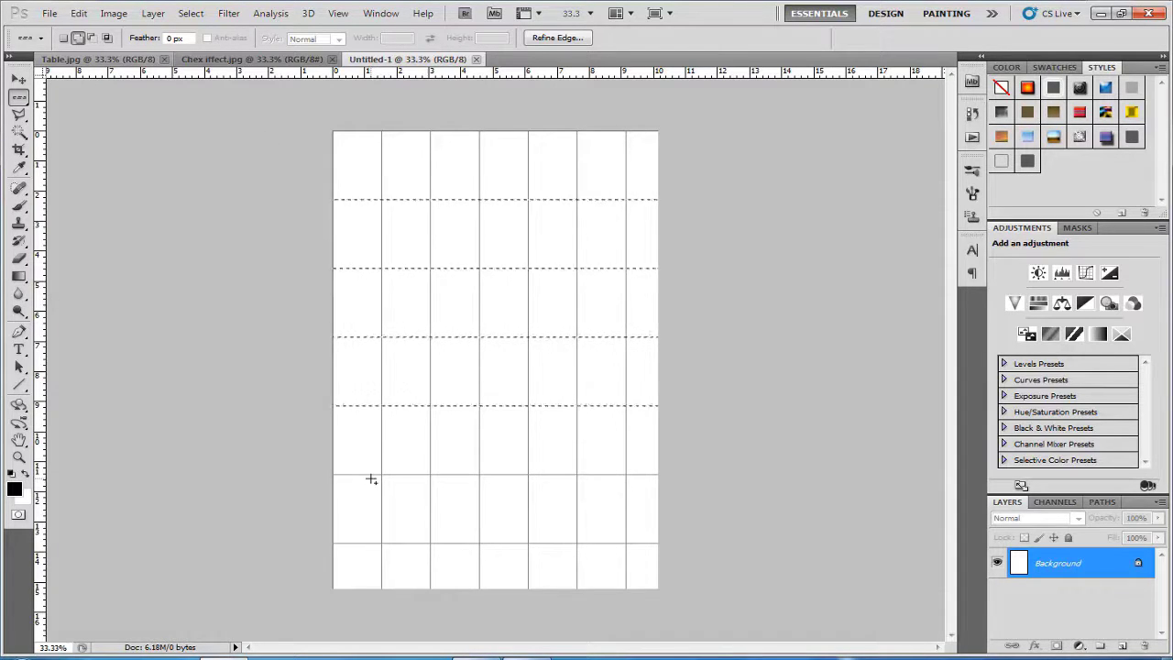
shift+click(380, 544)
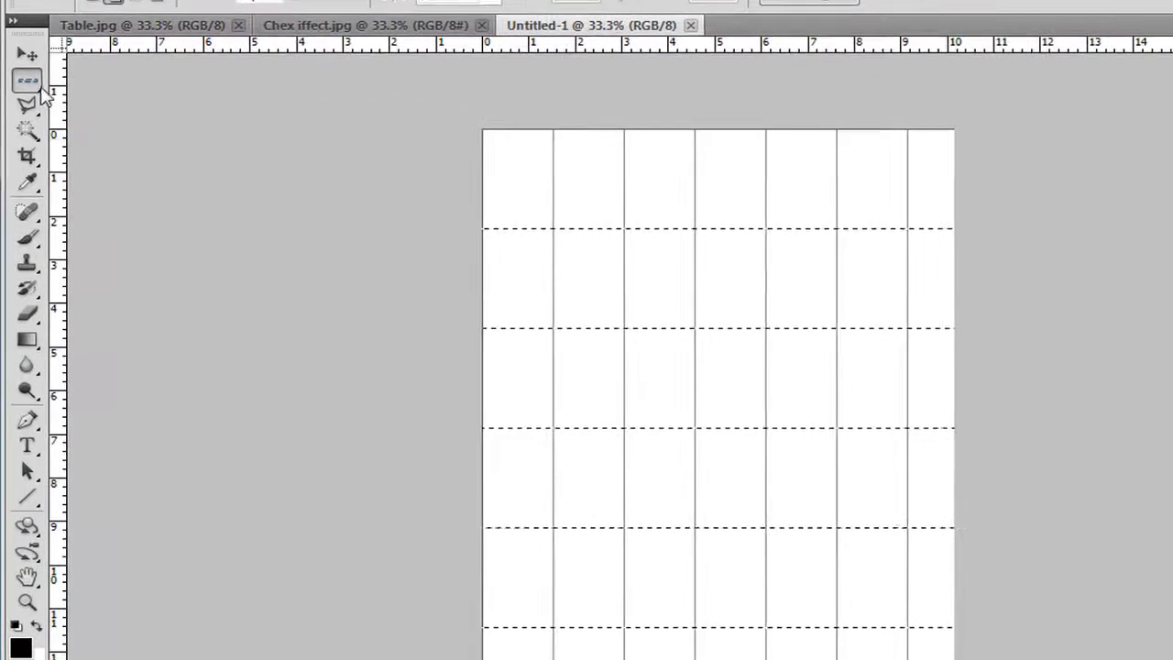
Add three single-pixel columns along the vertical gridlines to the selection.
right_click(29, 82)
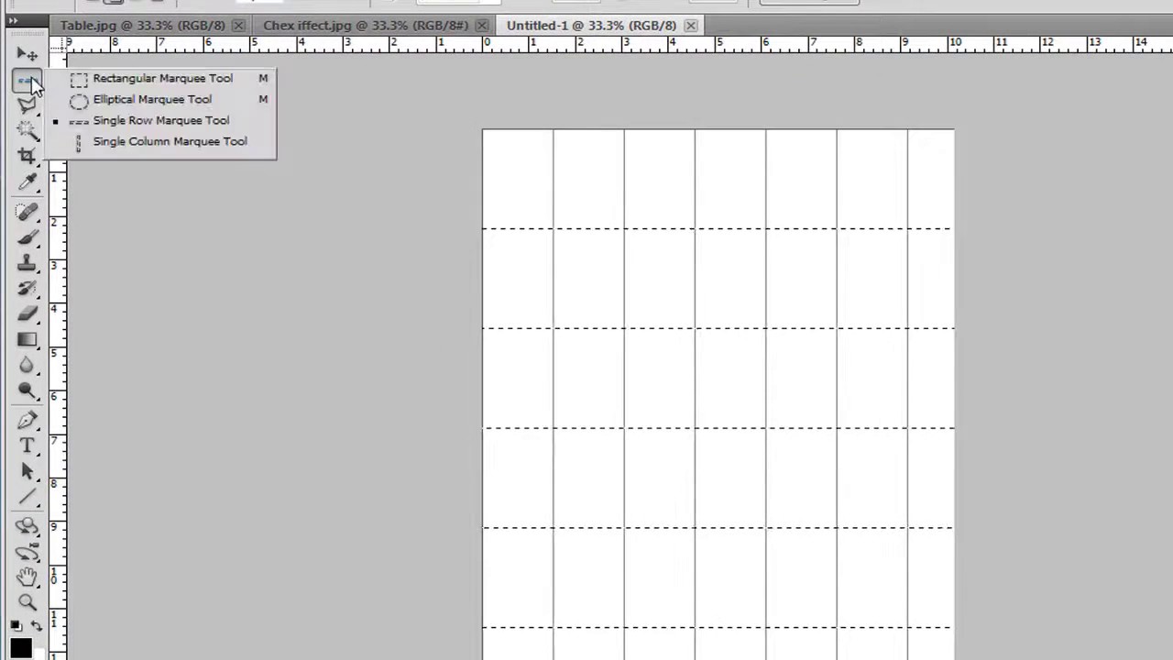
click(110, 147)
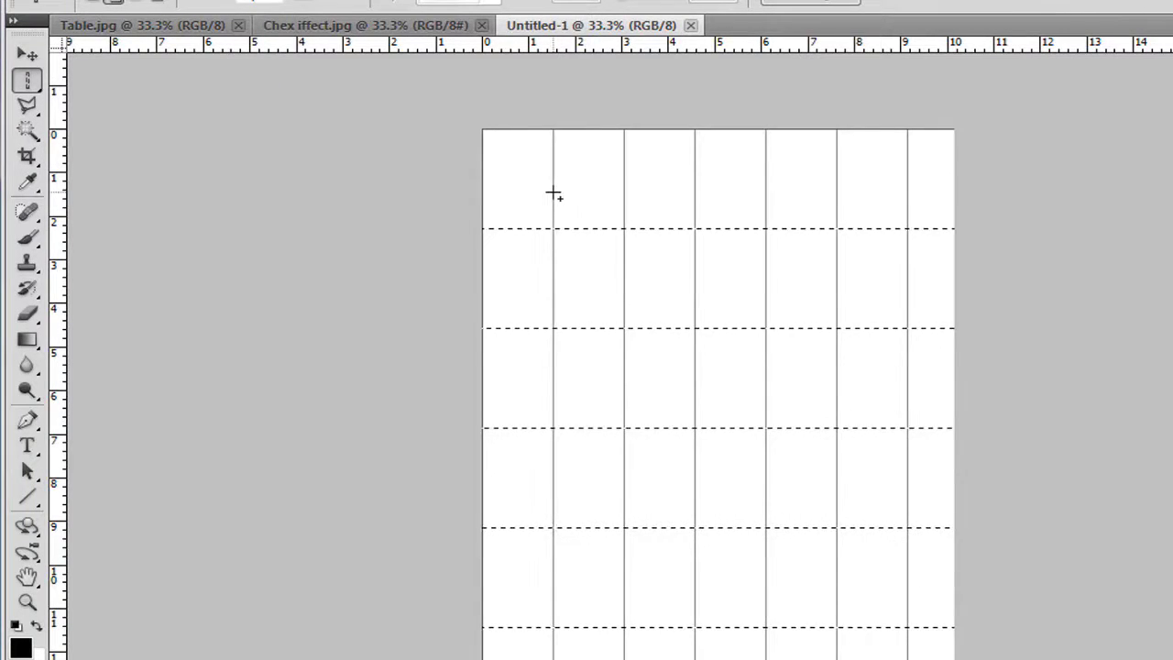
shift+click(554, 195)
shift+click(624, 213)
shift+click(694, 190)
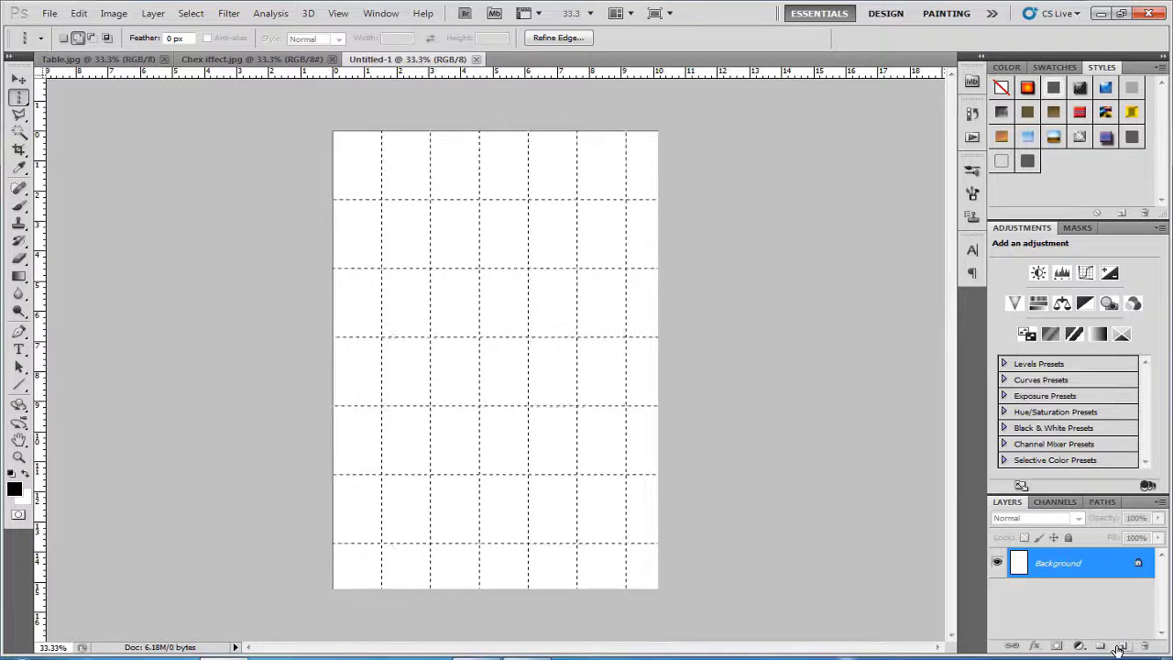
On a new Layer 1, fill the grid selection with near-black at 100% and deselect.
click(1122, 649)
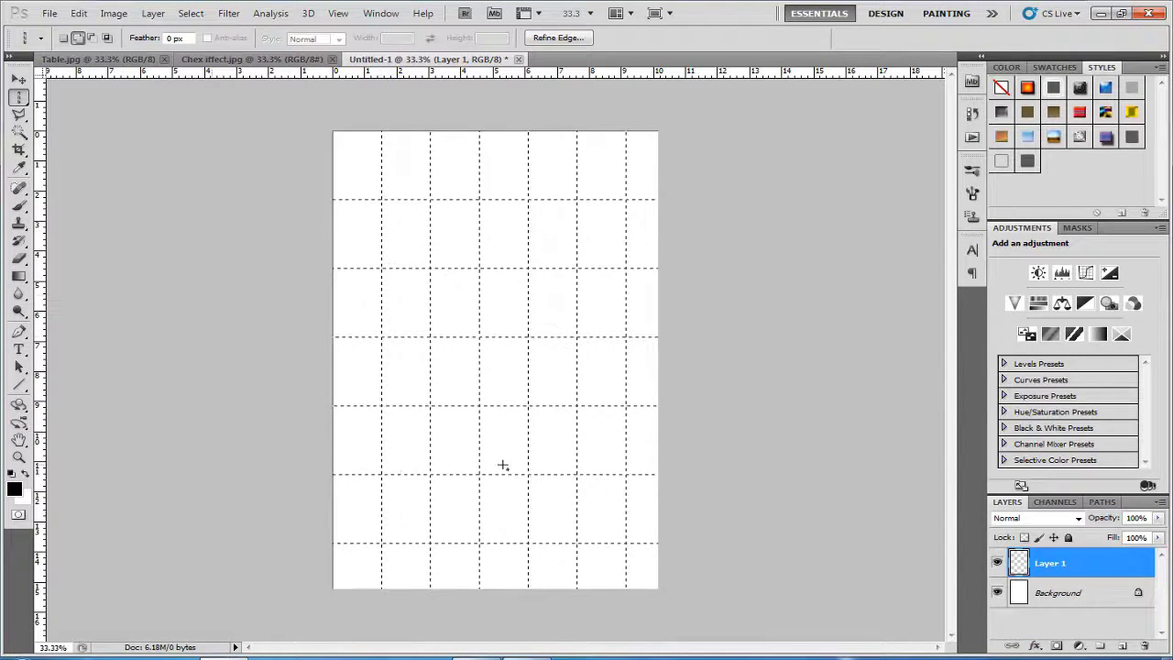
key(alt+BackSpace)
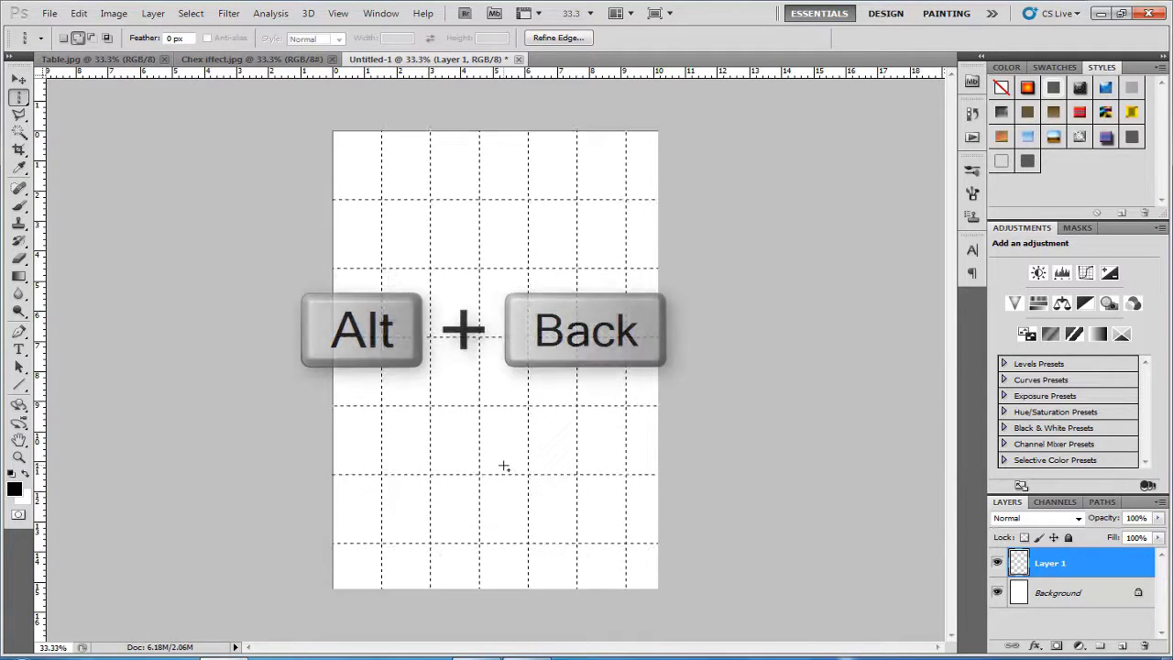
click(79, 12)
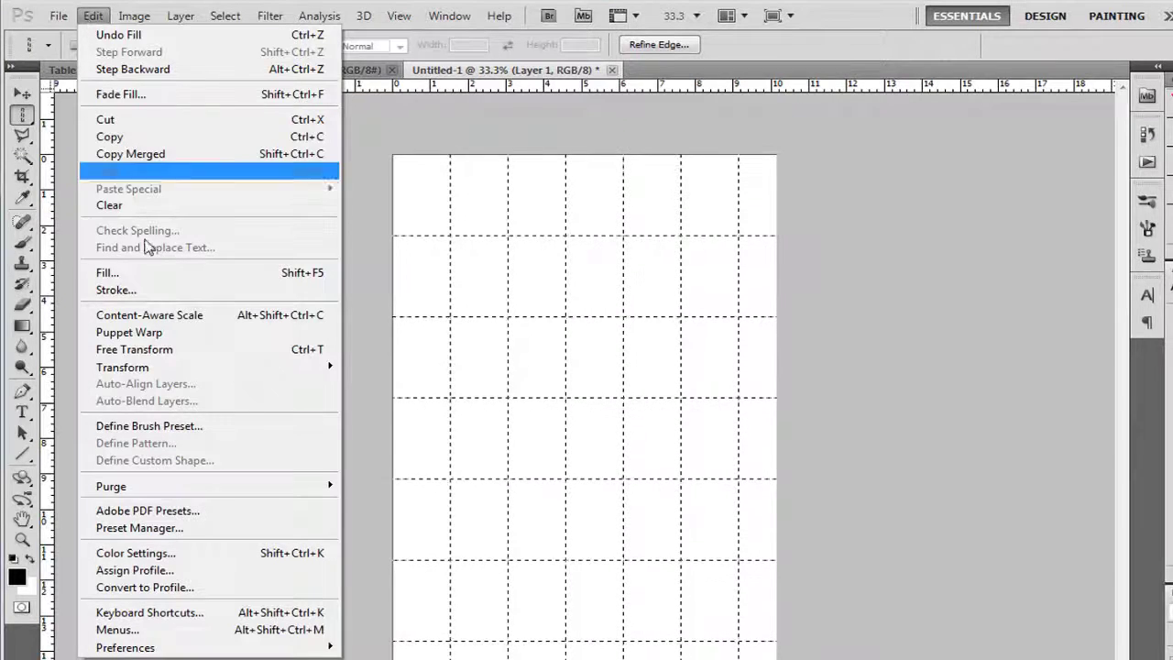
click(108, 272)
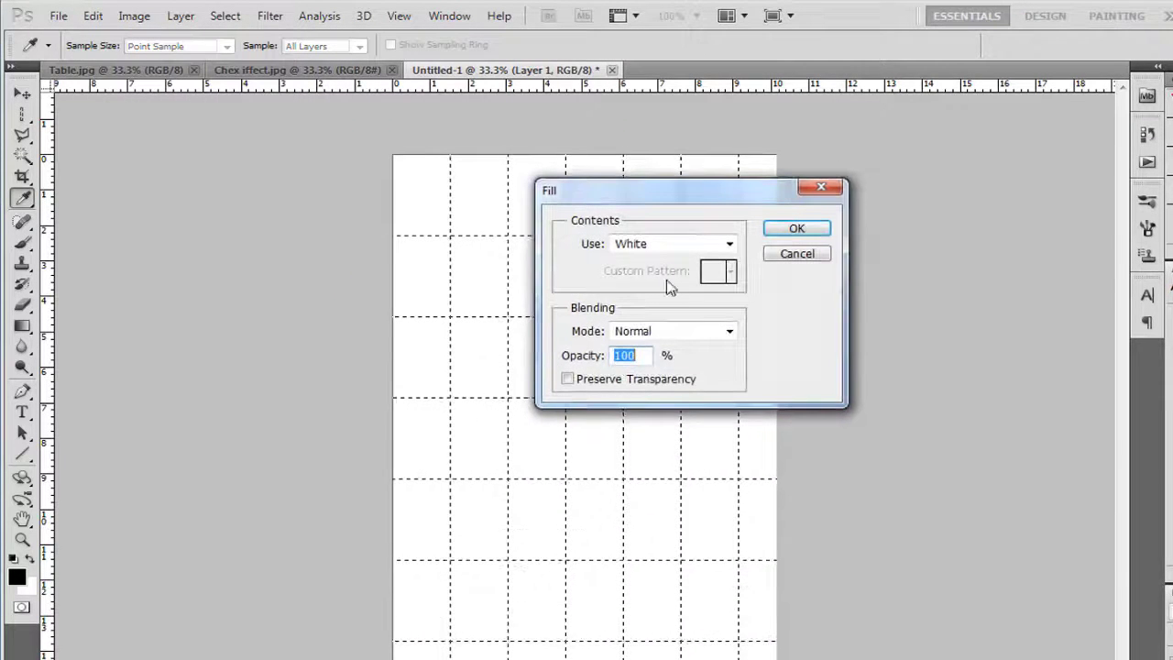
click(727, 244)
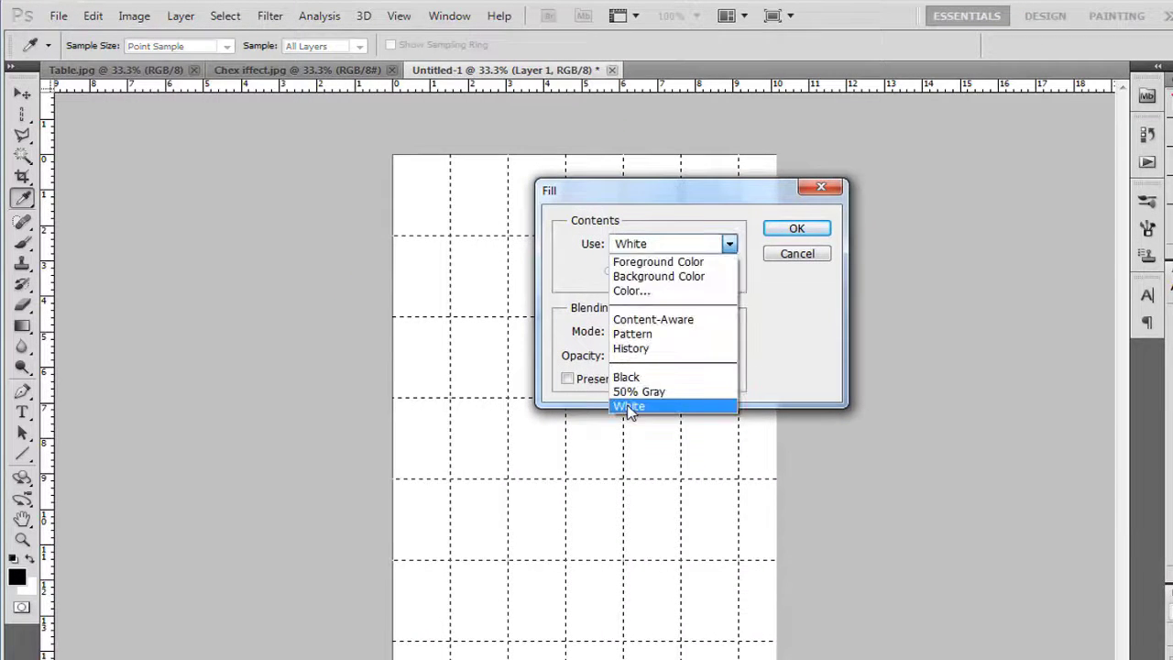
click(661, 291)
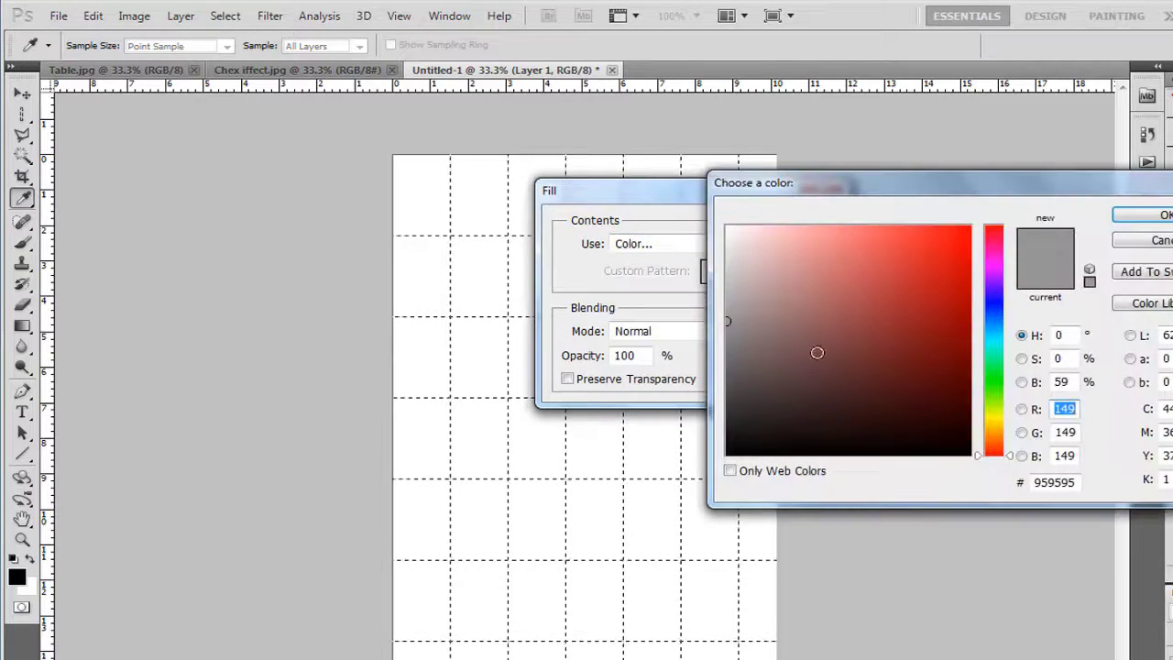
click(731, 451)
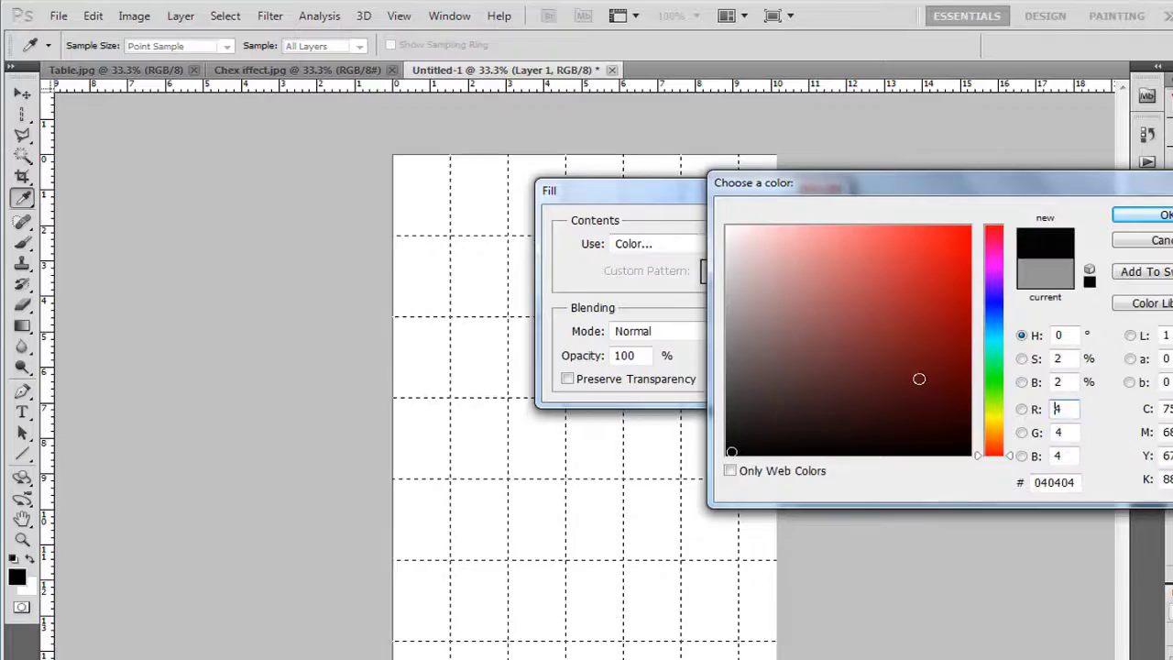
click(1145, 215)
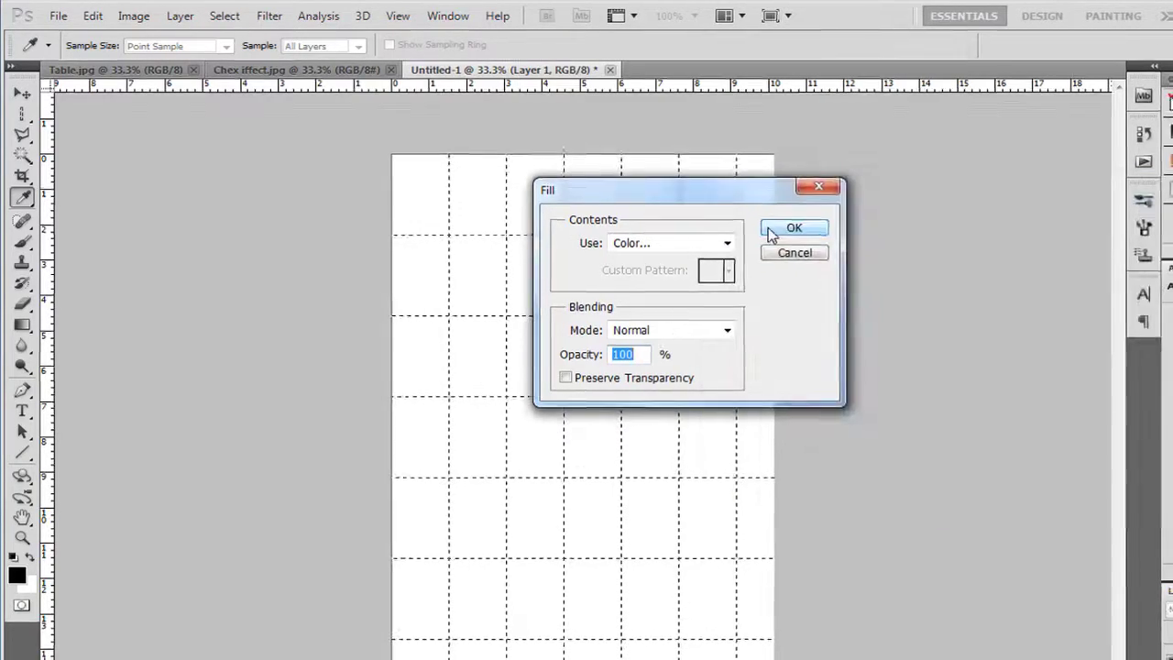
click(777, 231)
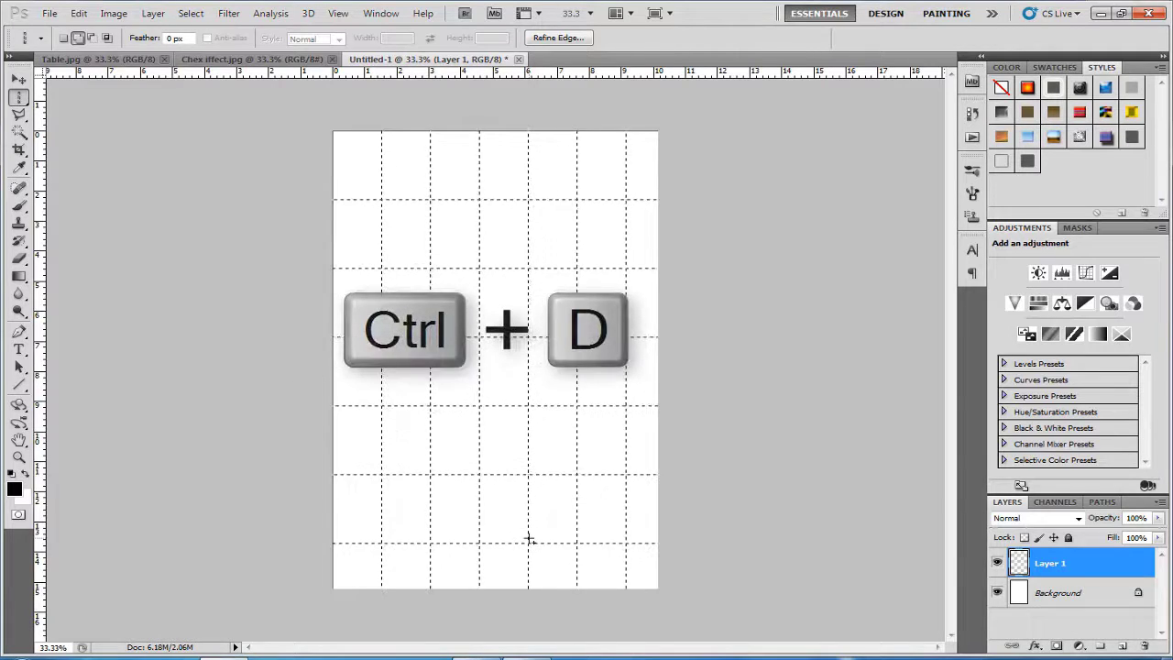
key(ctrl+d)
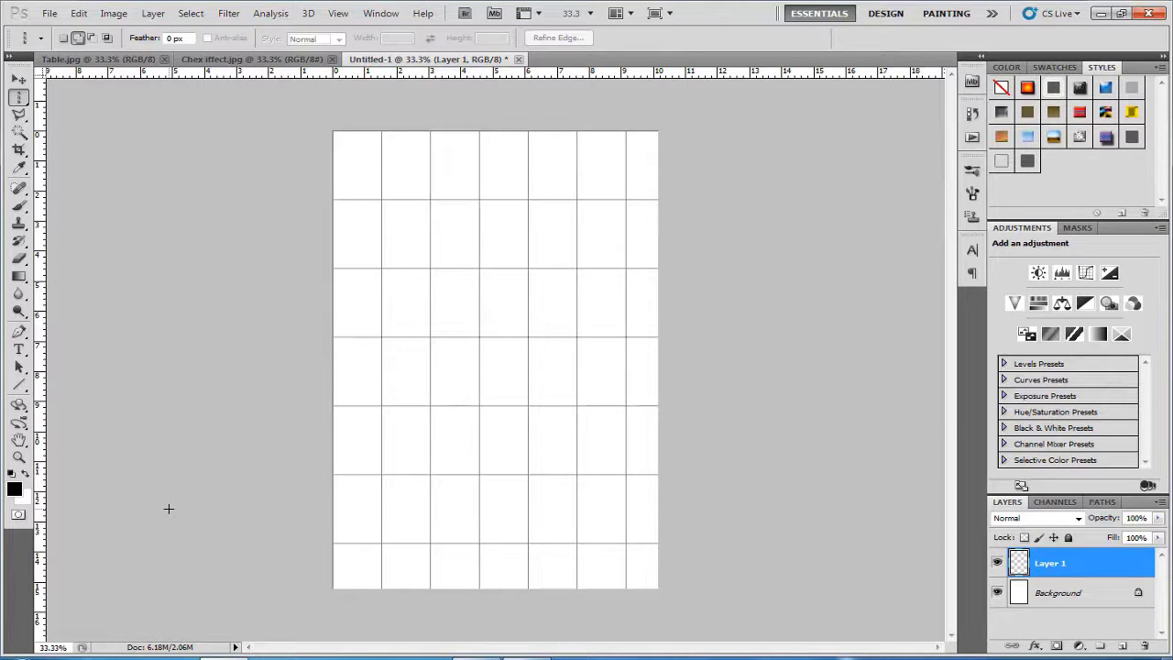
Duplicate the grid-line Layer 1 as Layer 1 copy with Ctrl+J.
key(ctrl+j)
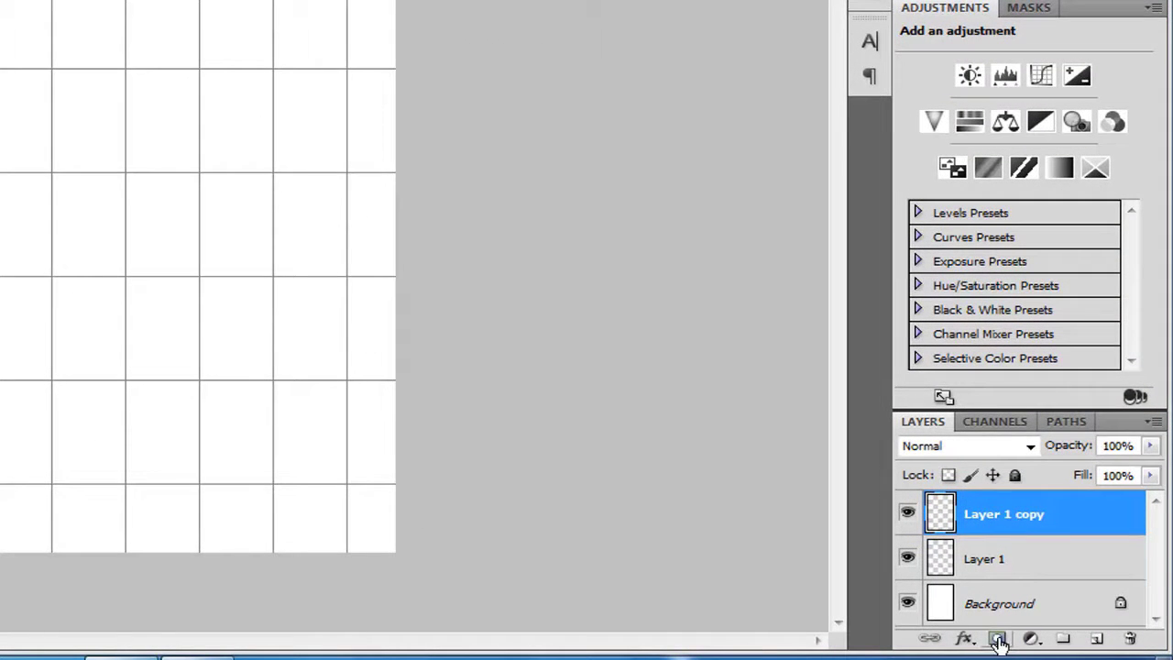
Mask the top strip out of Layer 1 copy, hide Layer 1, and deselect.
click(998, 640)
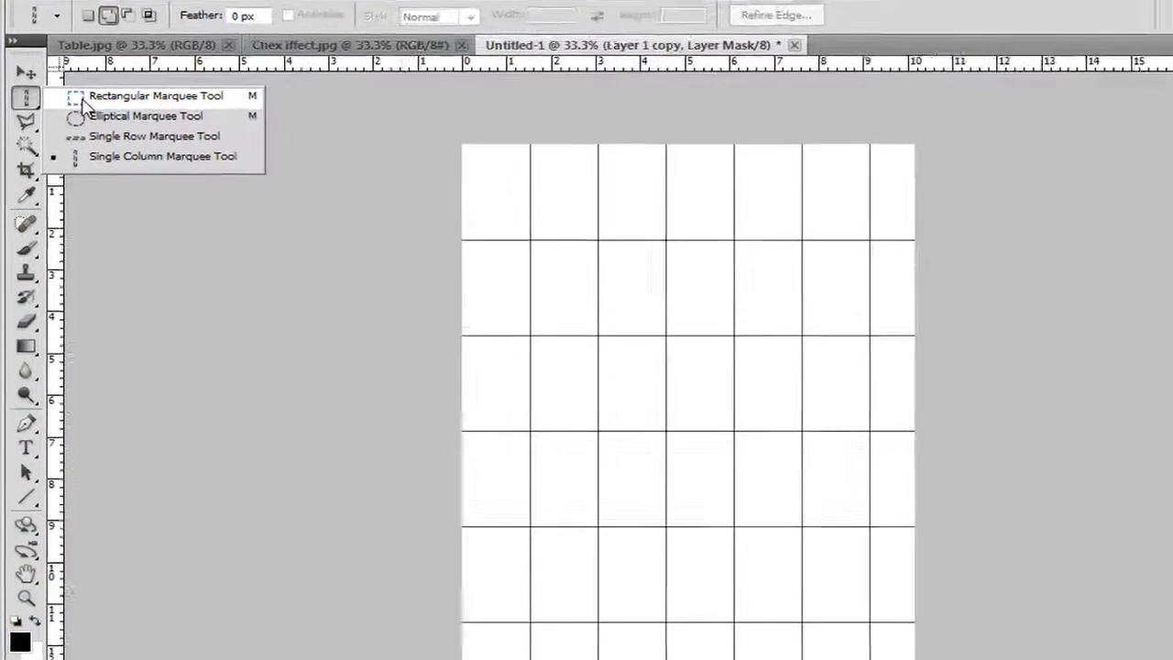
click(83, 98)
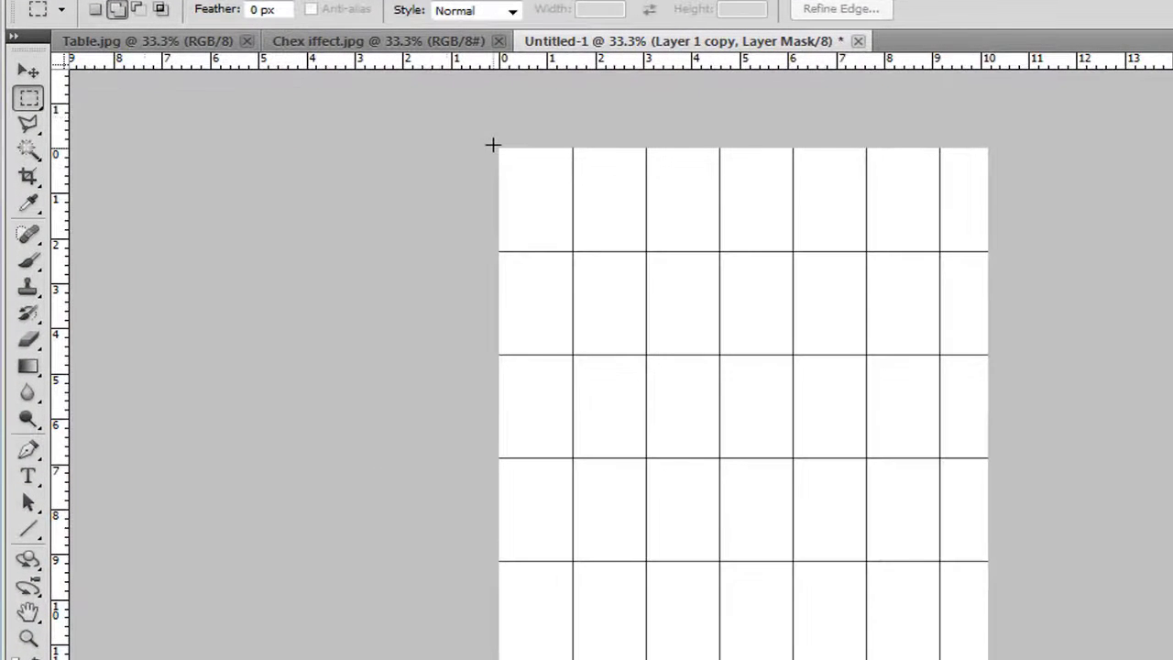
mouse_move(498, 148)
mouse_down()
mouse_move(796, 251)
mouse_move(988, 250)
mouse_up()
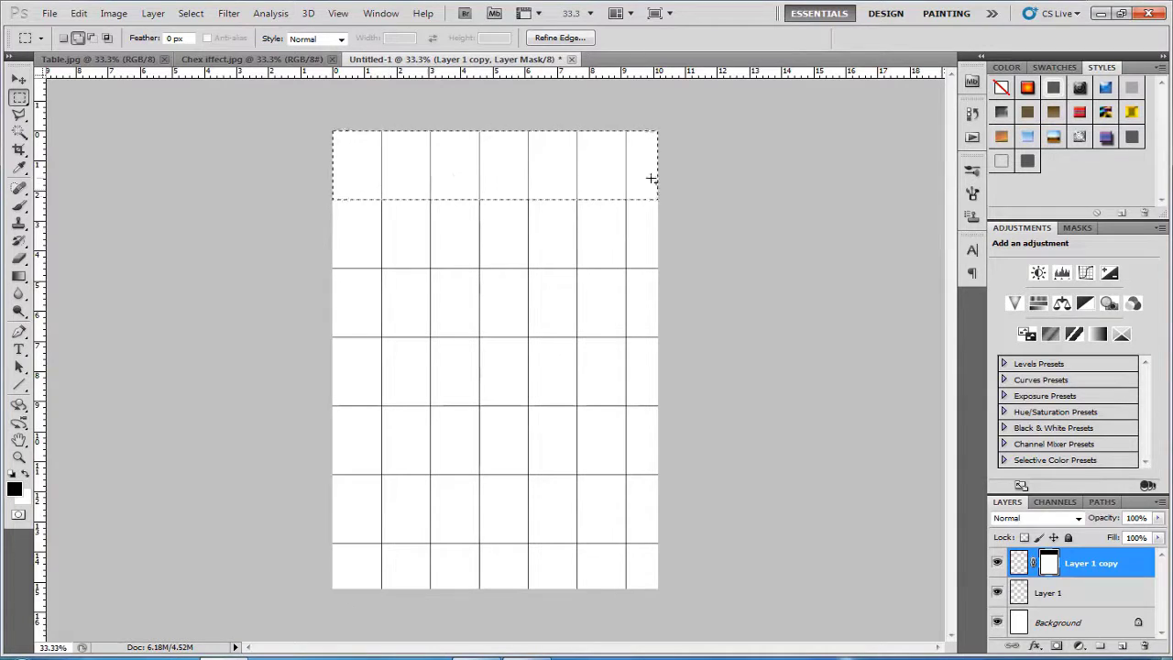
click(998, 593)
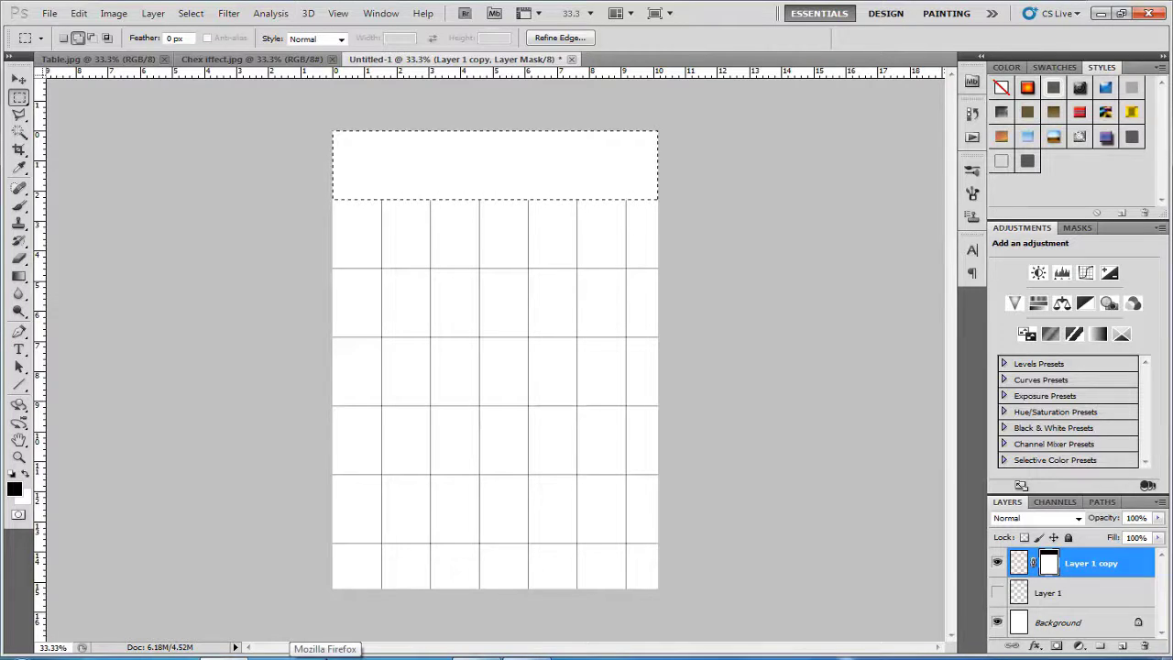
key(ctrl+d)
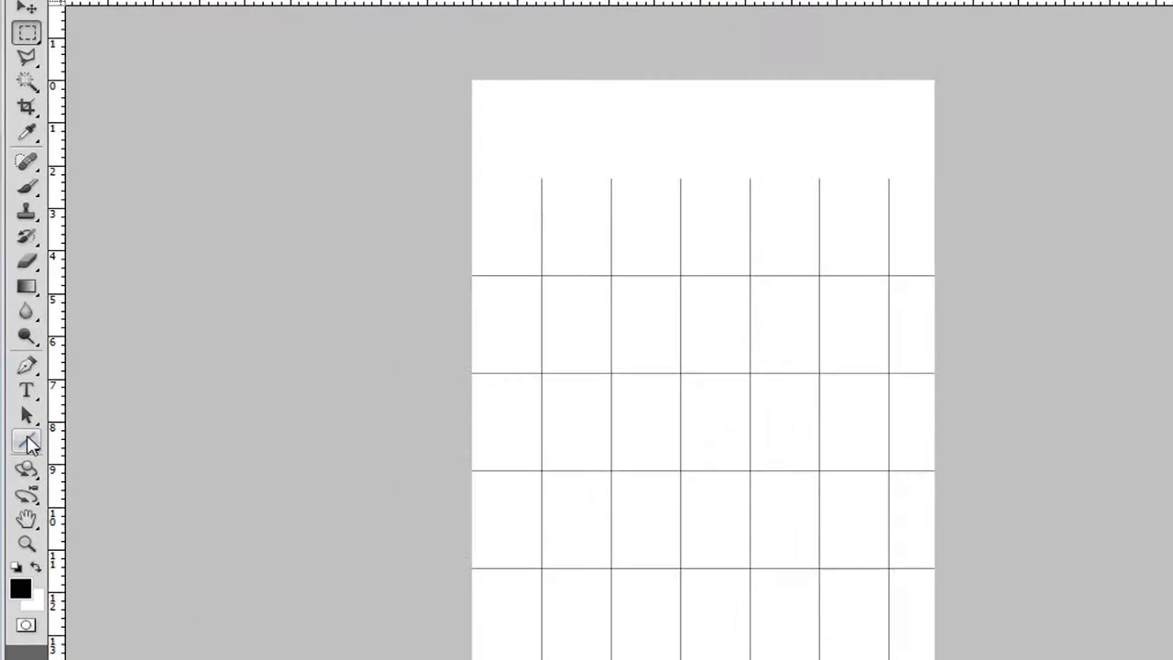
key(u)
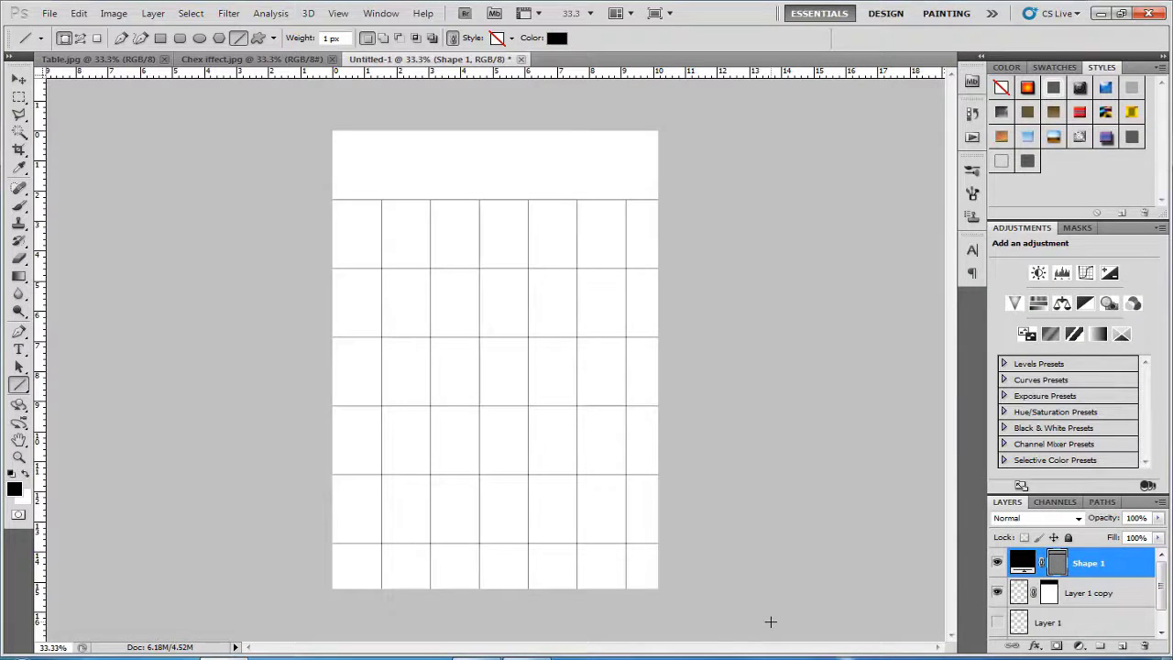
Draw a short vertical 1 px line, creating the Shape 1 layer.
drag(1162, 582, 1162, 600)
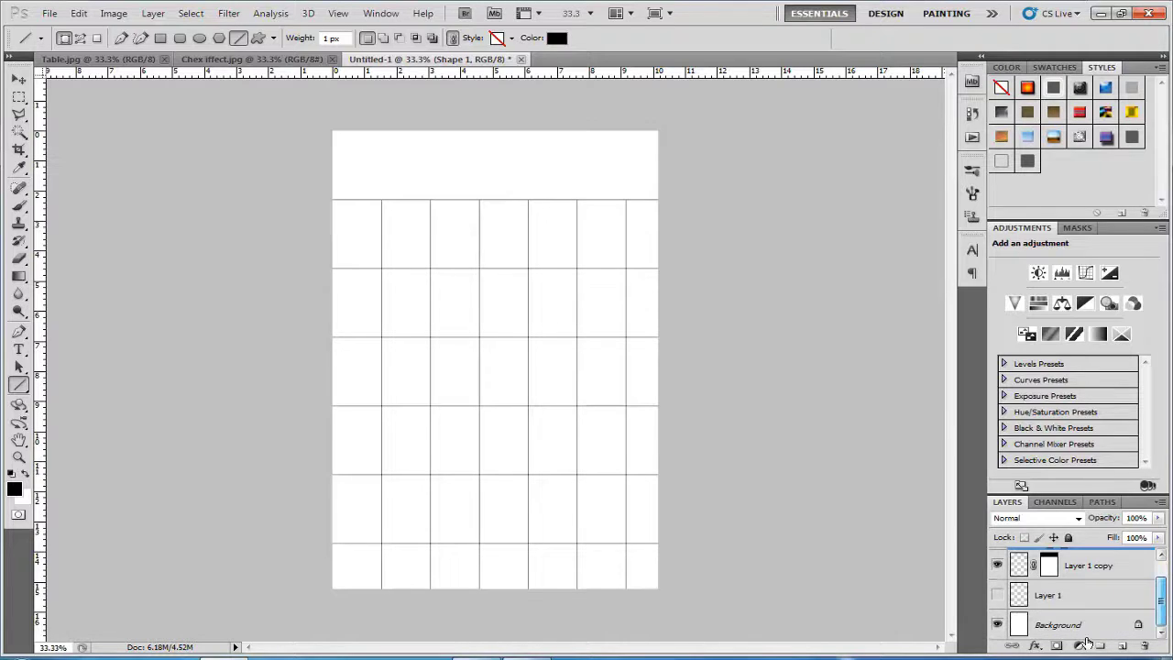
Fill the Background layer with the light blue foreground colour #7de4f3.
click(1063, 629)
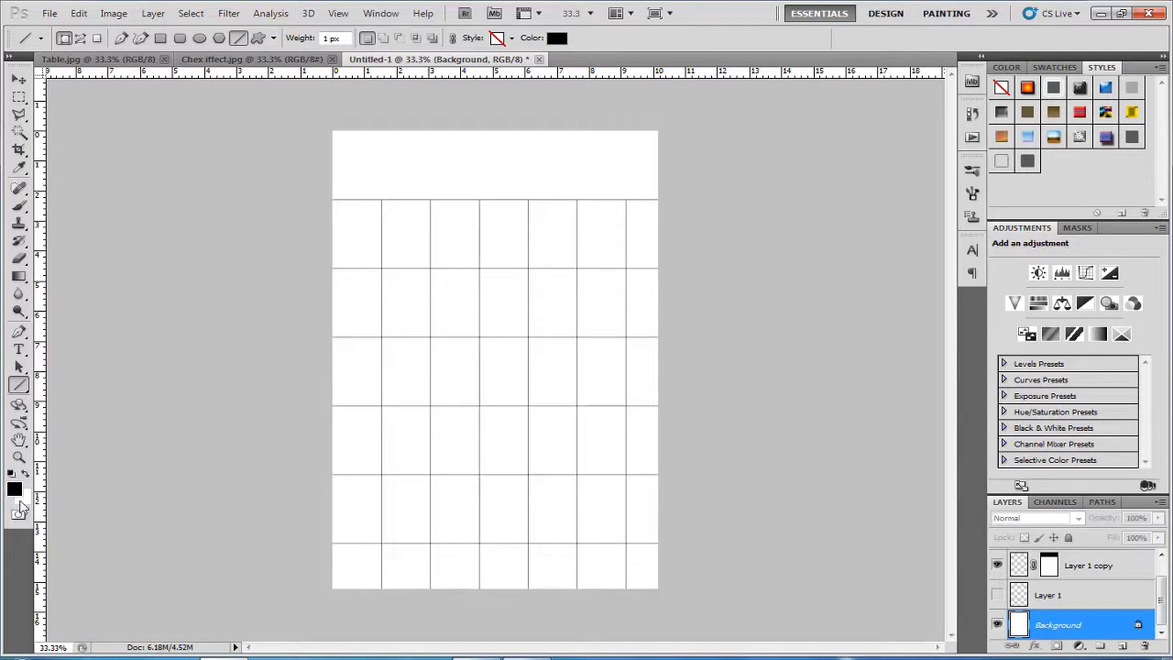
click(14, 488)
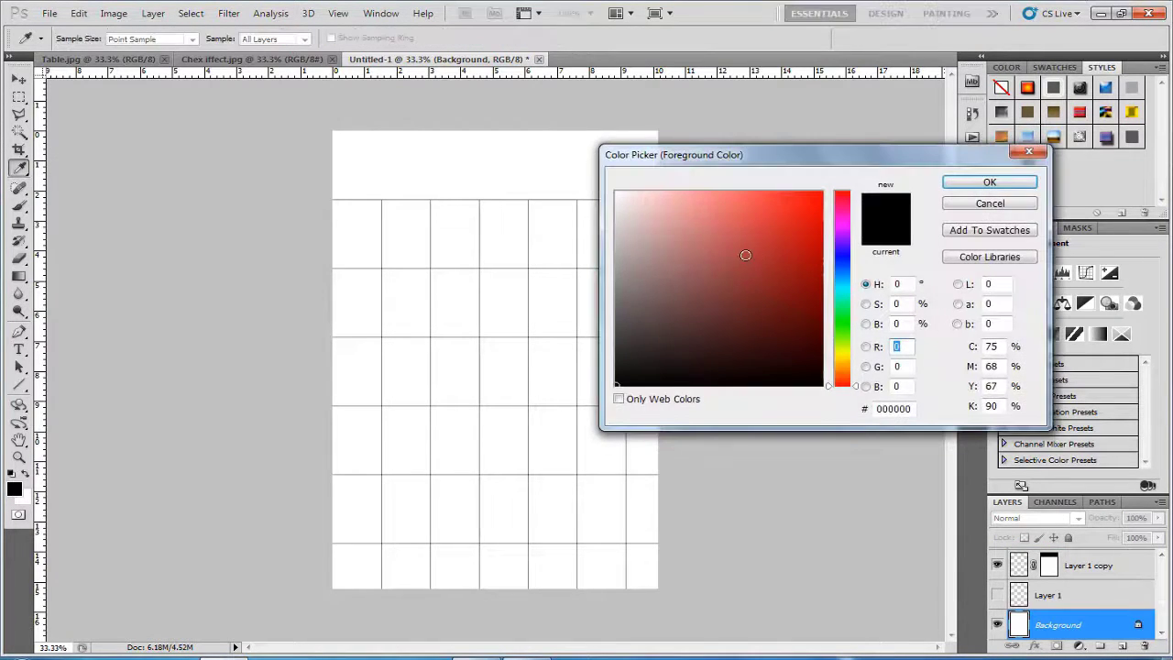
click(745, 254)
click(845, 346)
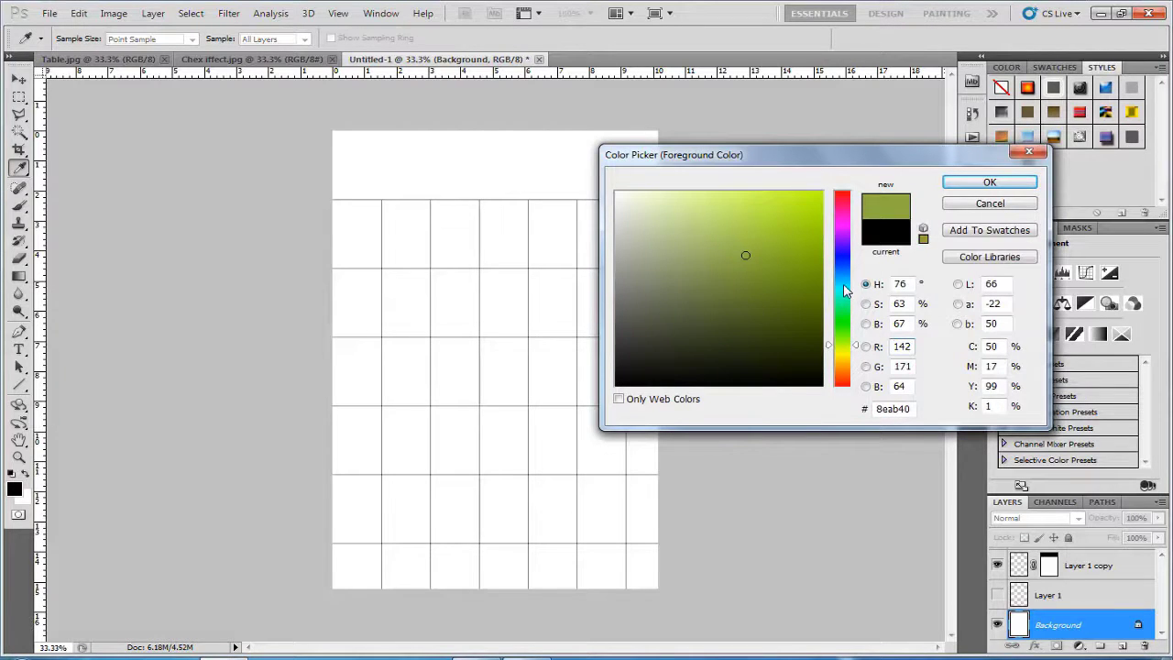
click(844, 285)
click(715, 200)
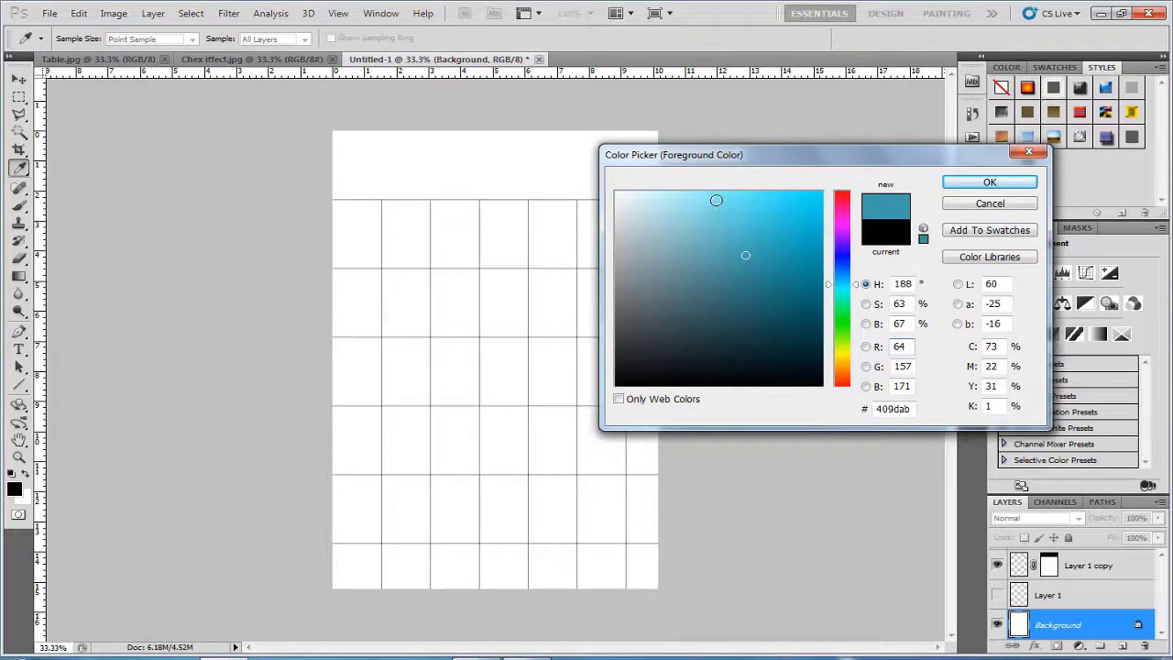
click(990, 183)
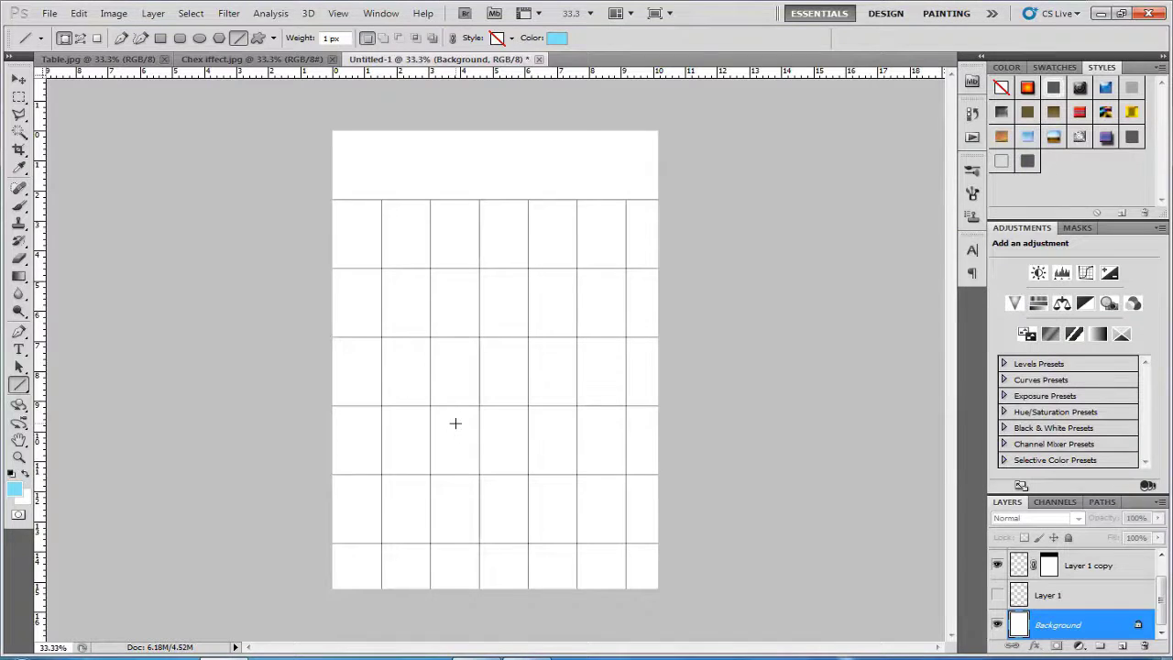
key(alt+BackSpace)
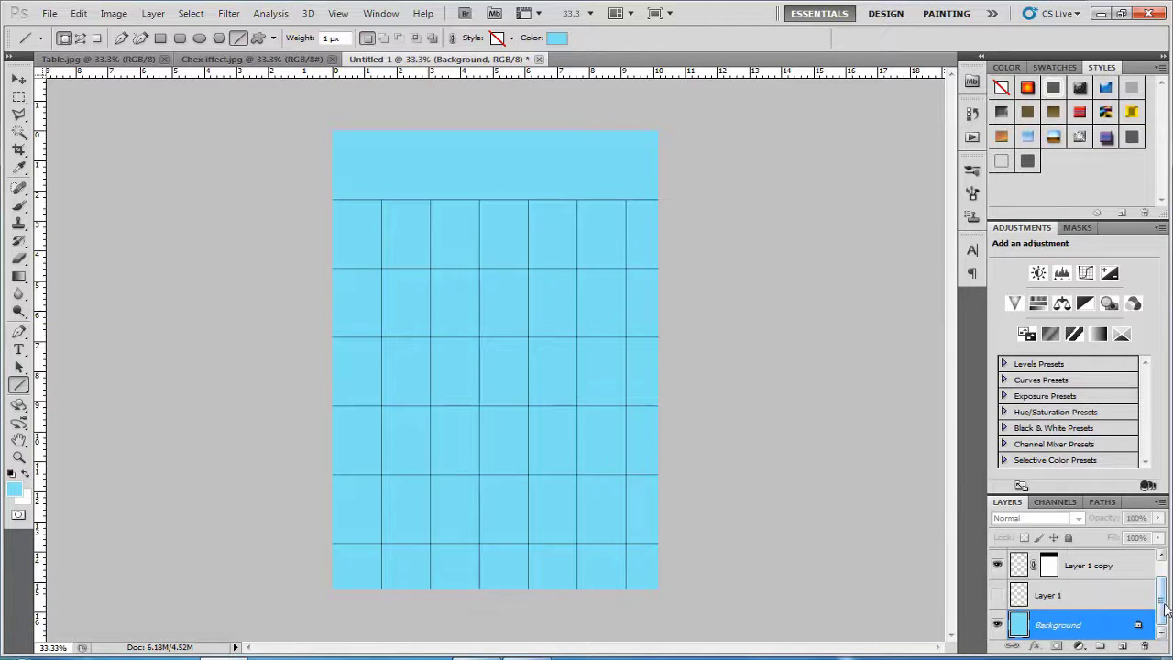
drag(1164, 609, 1164, 582)
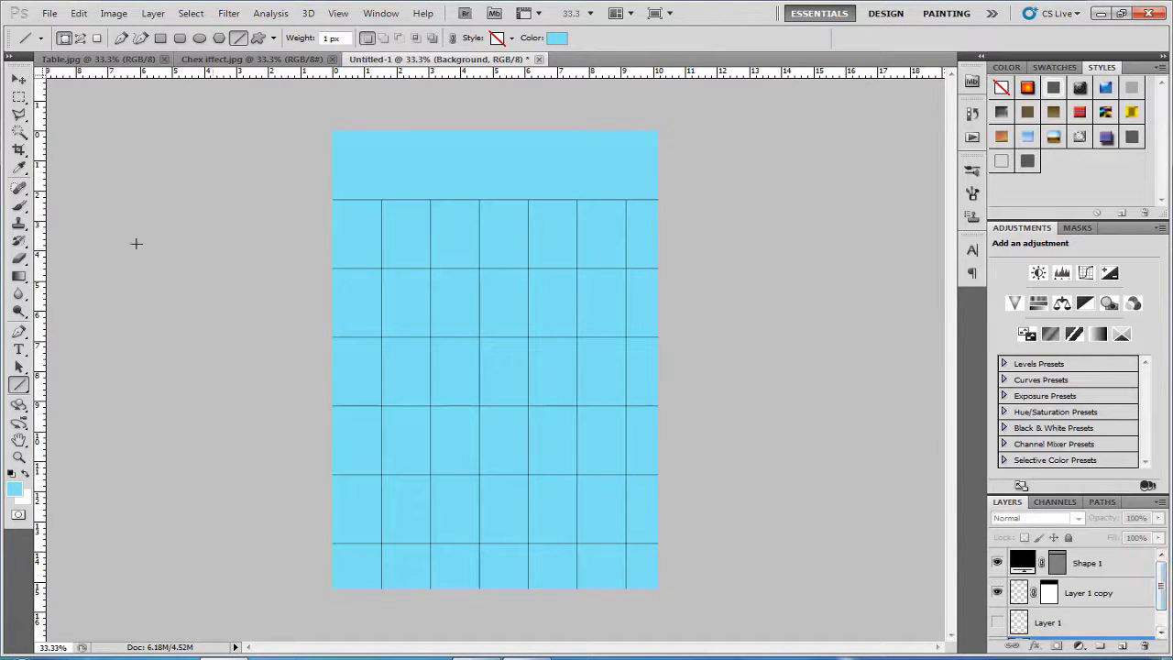
Type the letters B and C into the second and third header cells.
click(18, 349)
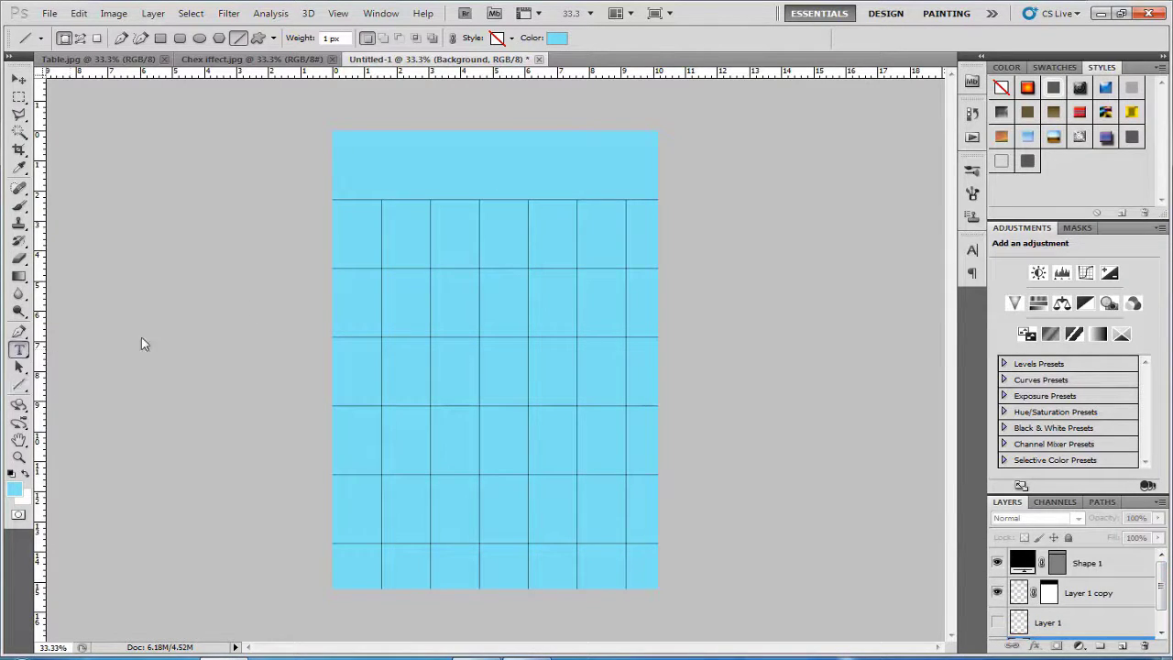
click(342, 243)
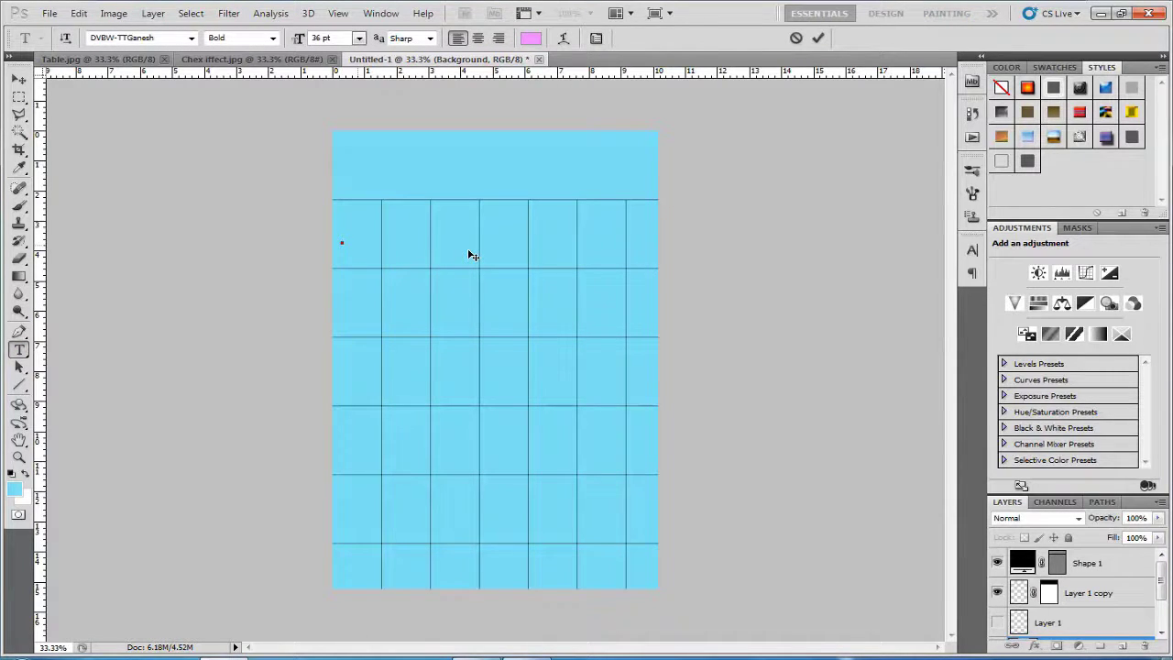
text(A)
click(402, 243)
text(B)
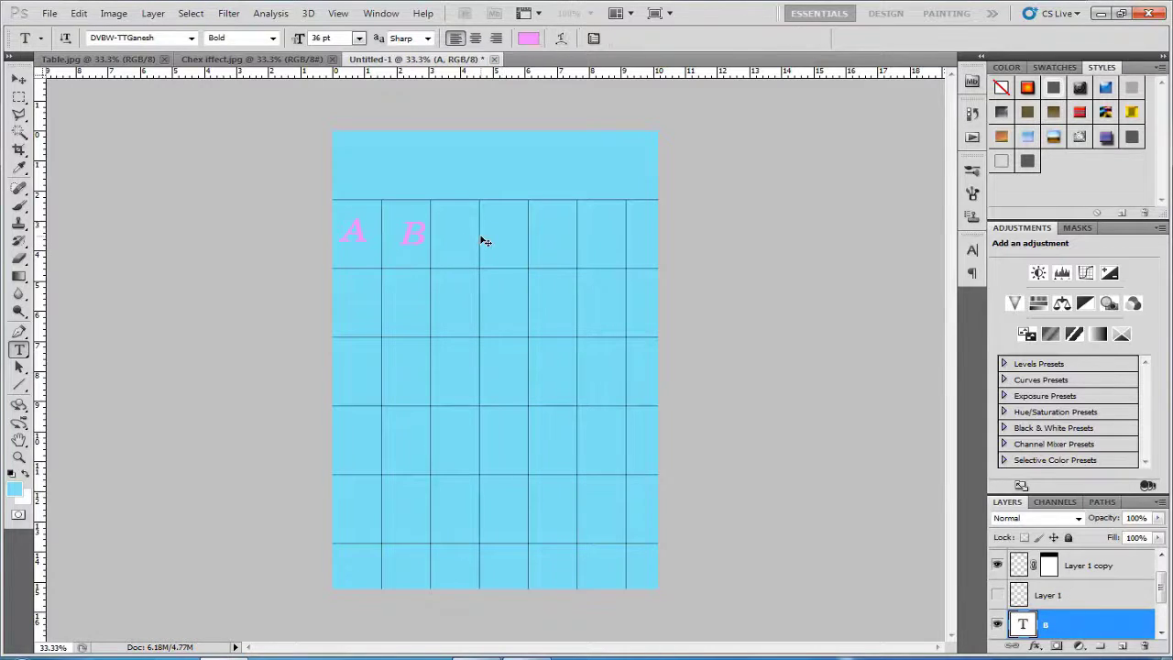
click(465, 236)
text(C)
Add the letters D, E and F in the fourth to sixth header cells.
click(509, 237)
text(D)
click(556, 234)
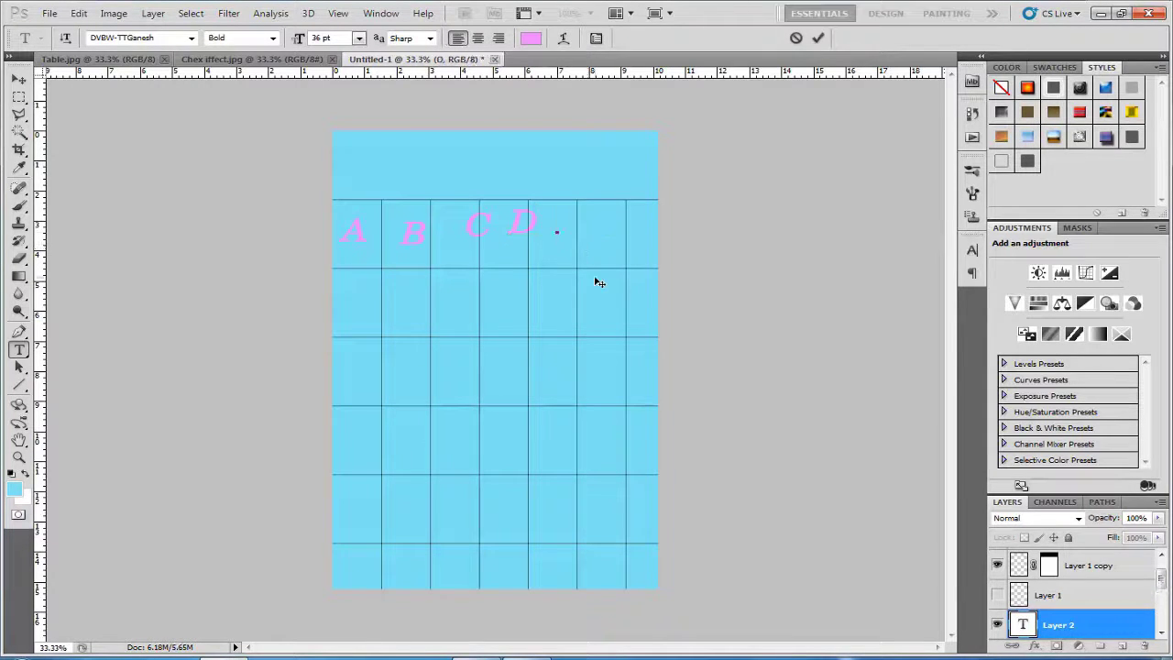
text(E)
key(ctrl+Return)
click(619, 243)
text(F)
key(ctrl+Return)
Nudge the letters B, C, D and E into their cells by picking each layer.
key(v)
right_click(407, 239)
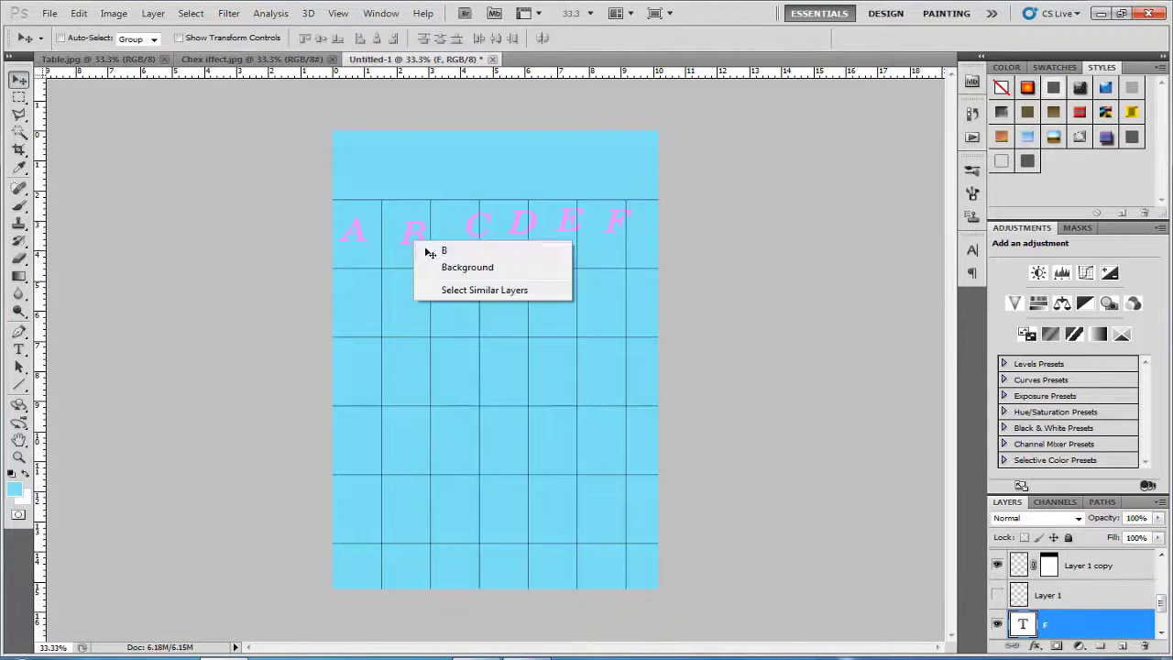
click(427, 245)
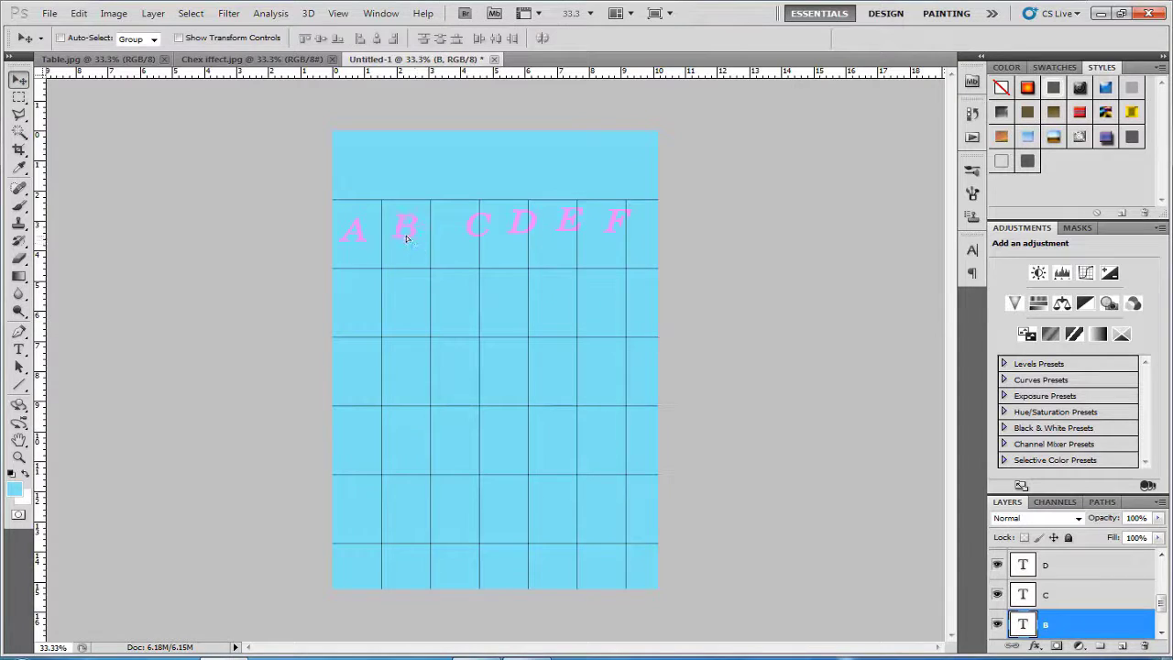
right_click(481, 232)
click(500, 240)
drag(471, 236, 458, 240)
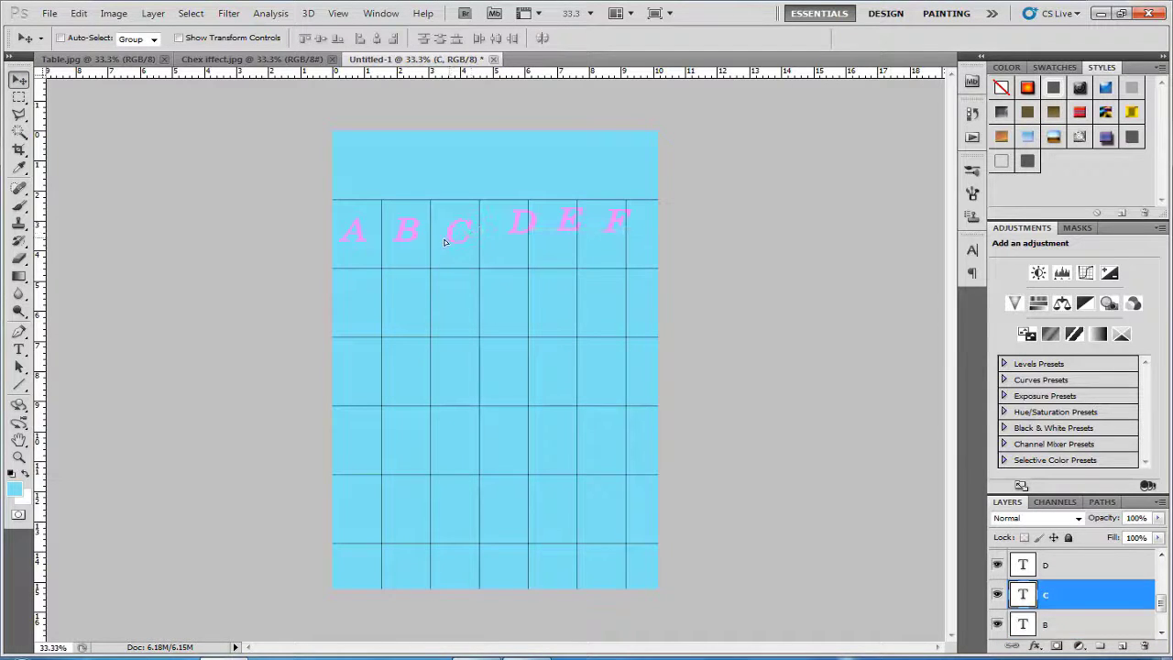
right_click(519, 231)
click(544, 238)
drag(513, 229, 504, 241)
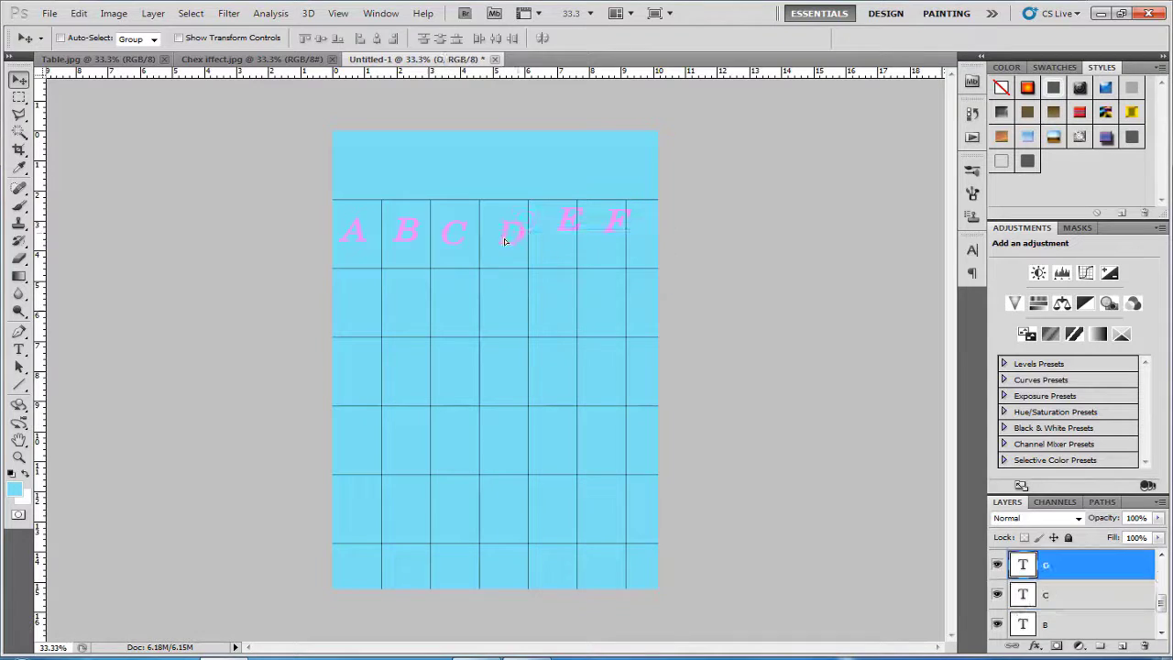
right_click(569, 224)
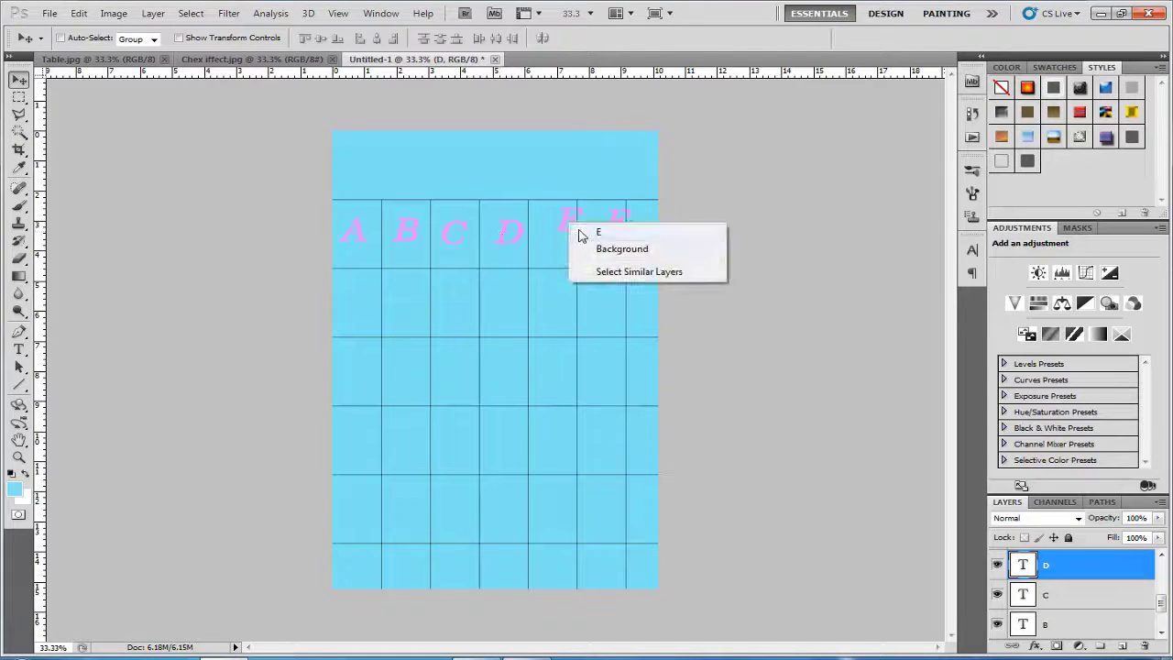
click(591, 230)
drag(570, 224, 553, 234)
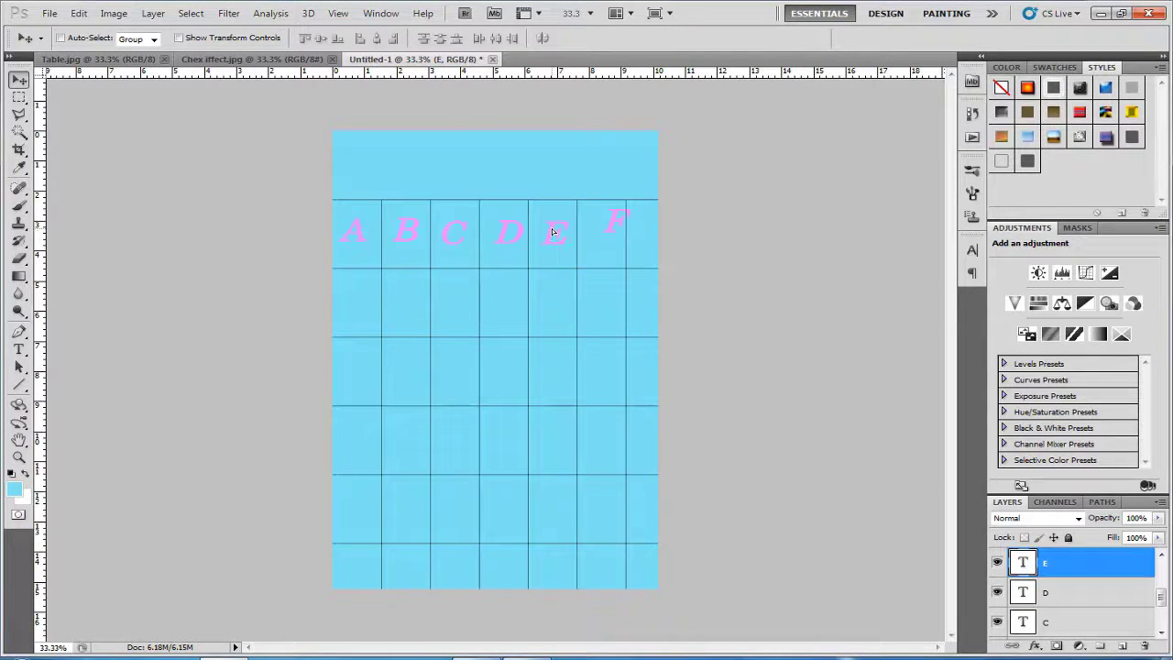
right_click(621, 223)
Align letter layers A–F by bottom edges and distribute their horizontal centers.
click(625, 226)
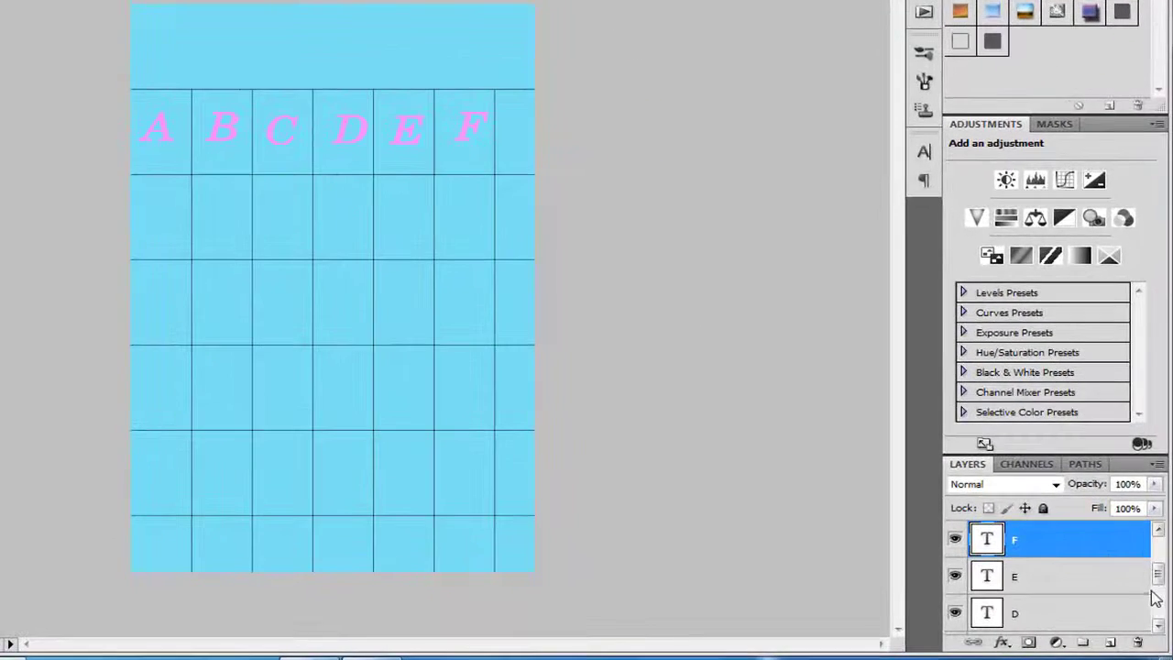
drag(1159, 577, 1159, 603)
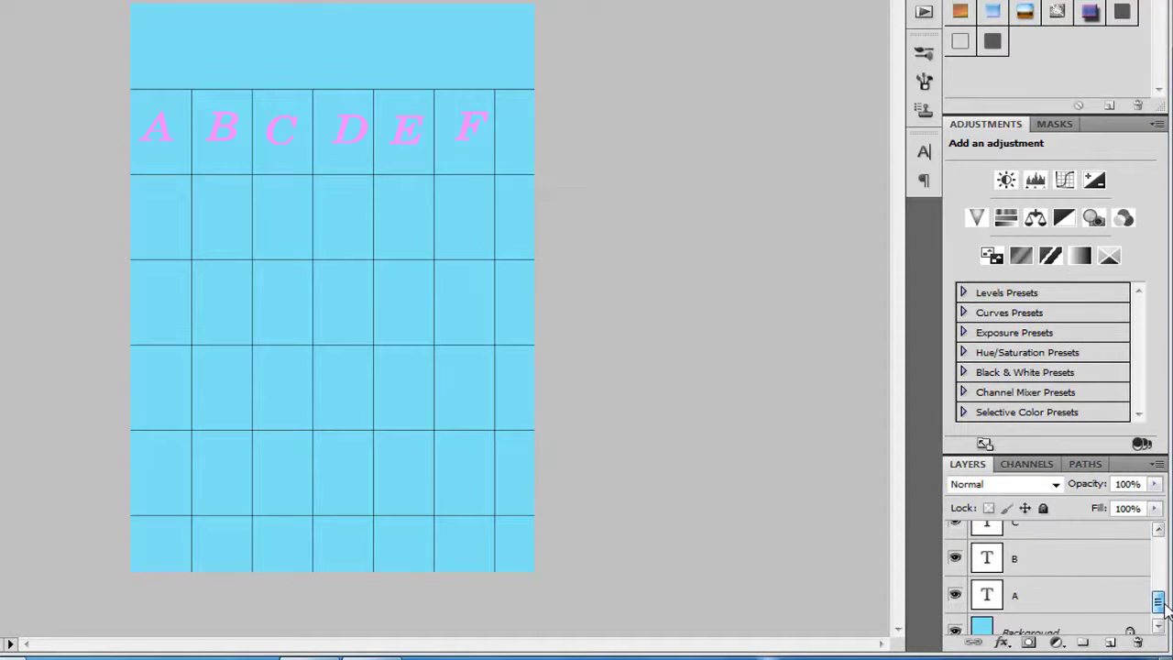
shift+click(1039, 604)
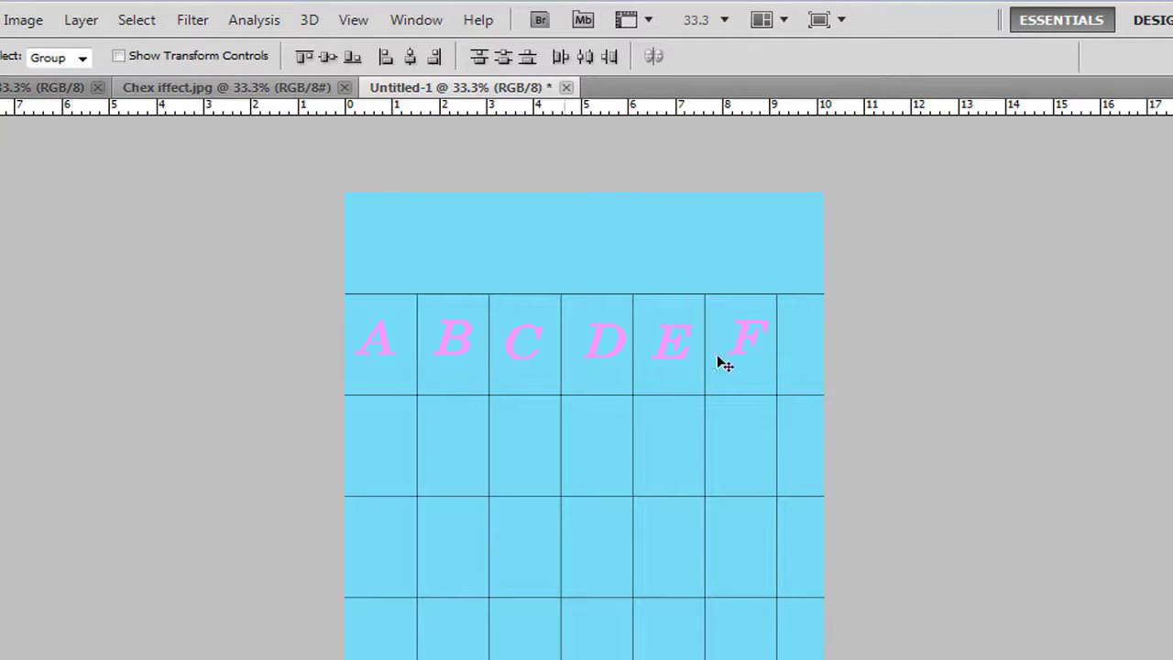
click(353, 57)
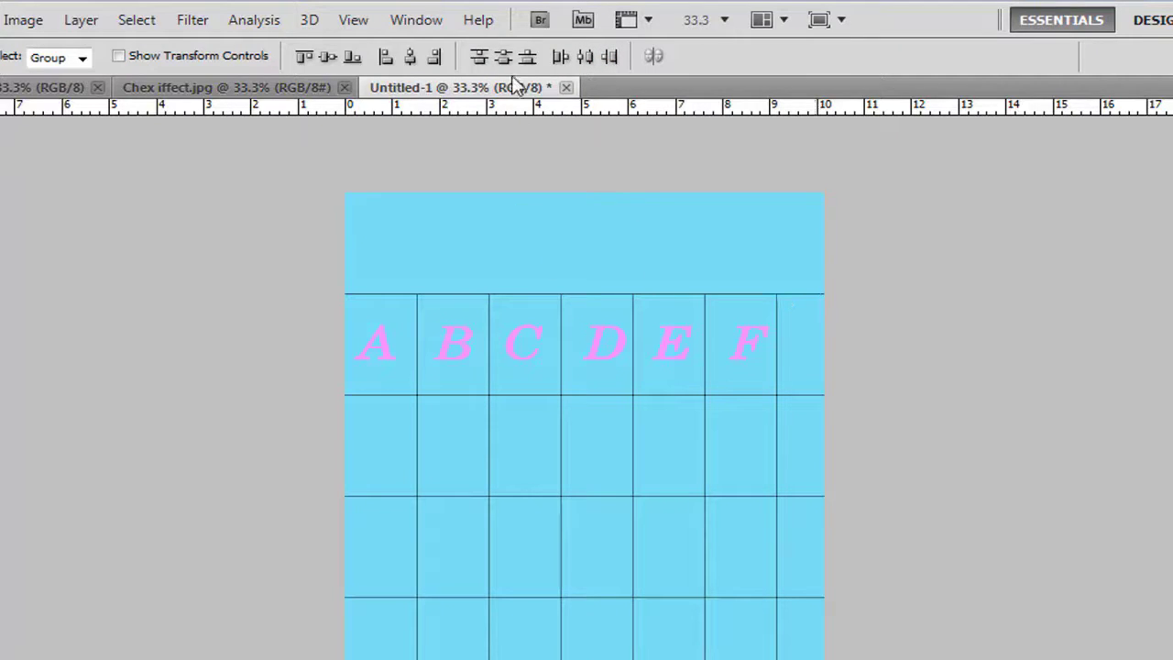
click(584, 58)
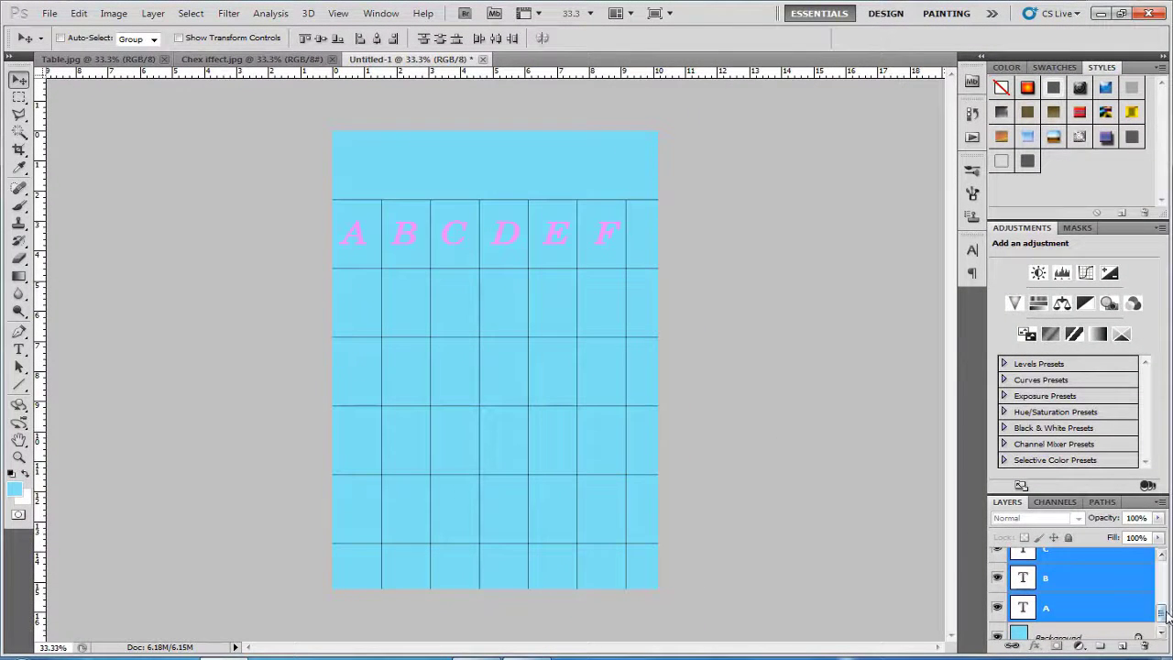
Leave only the F letter layer selected in the Layers panel.
mouse_move(1167, 618)
mouse_down()
mouse_move(1169, 572)
mouse_move(1162, 600)
mouse_up()
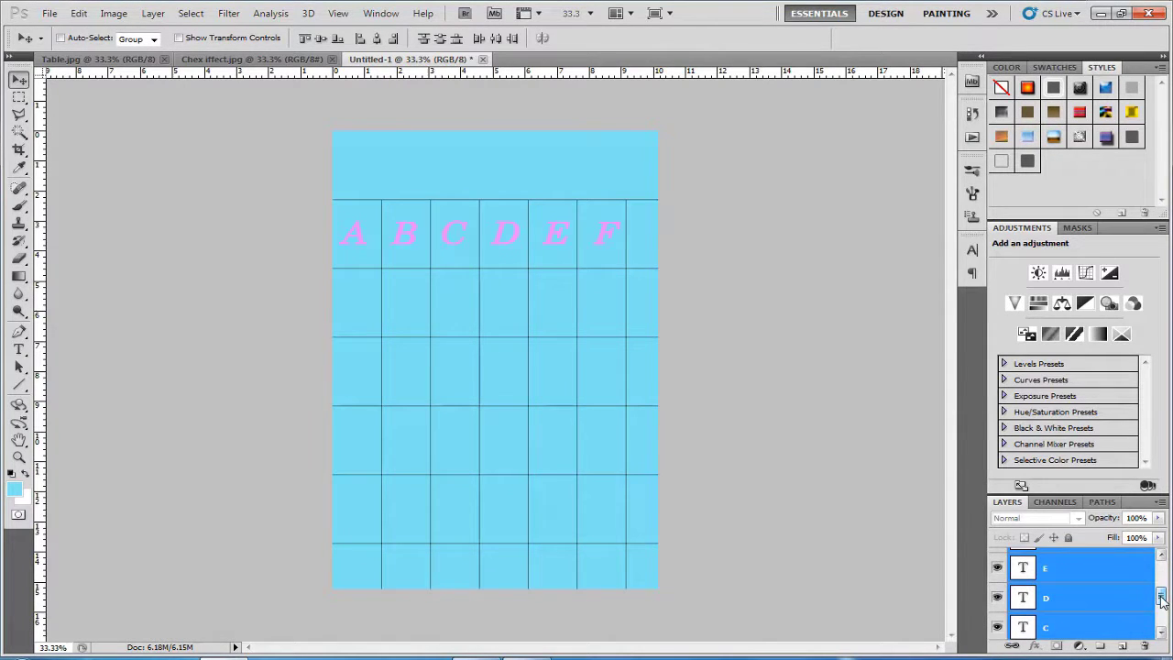
scroll(1162, 601, up, 2)
click(1086, 606)
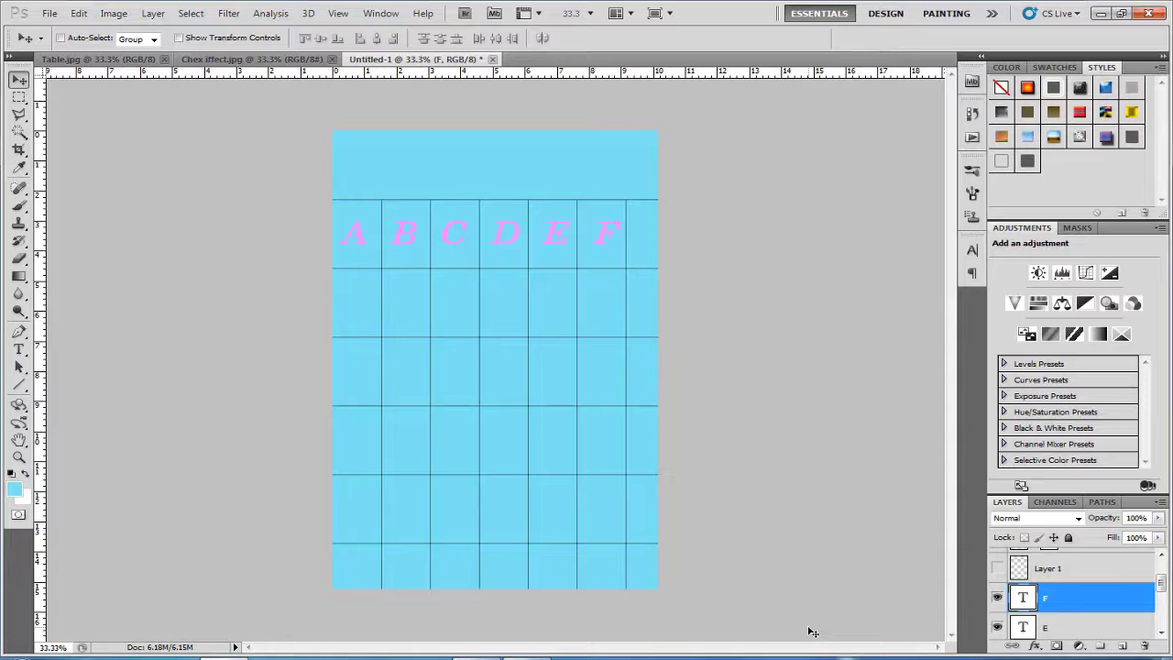
scroll(1077, 595, up, 1)
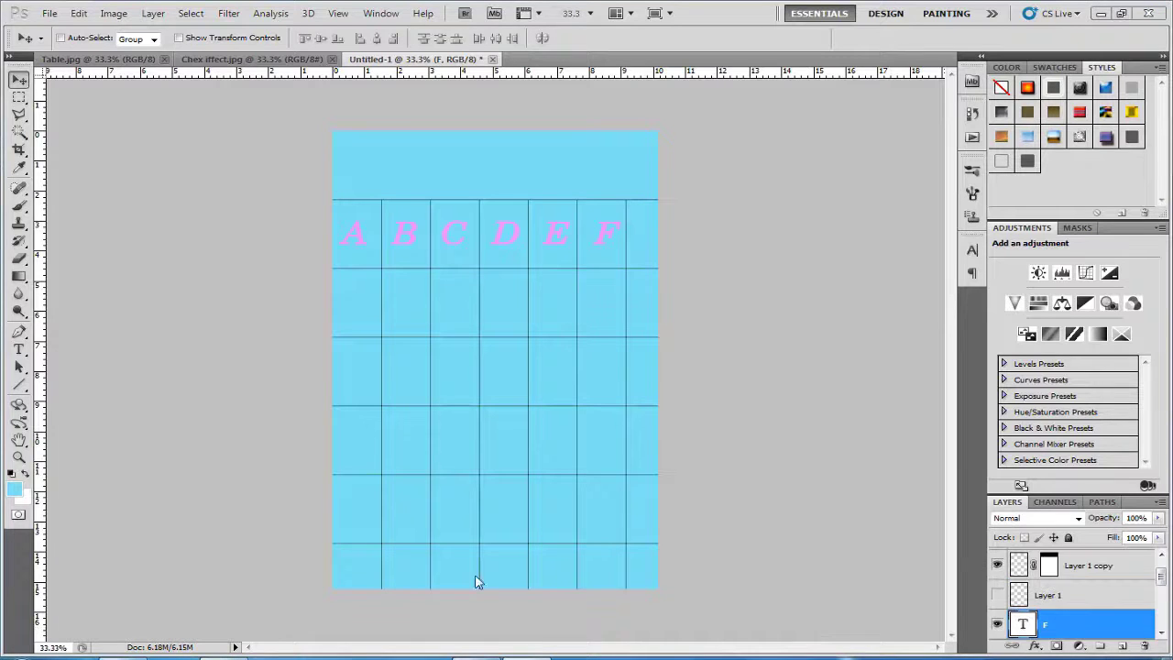
Close Untitled-1 after its save prompt, then close Chex effect.jpg and Table.jpg.
click(254, 59)
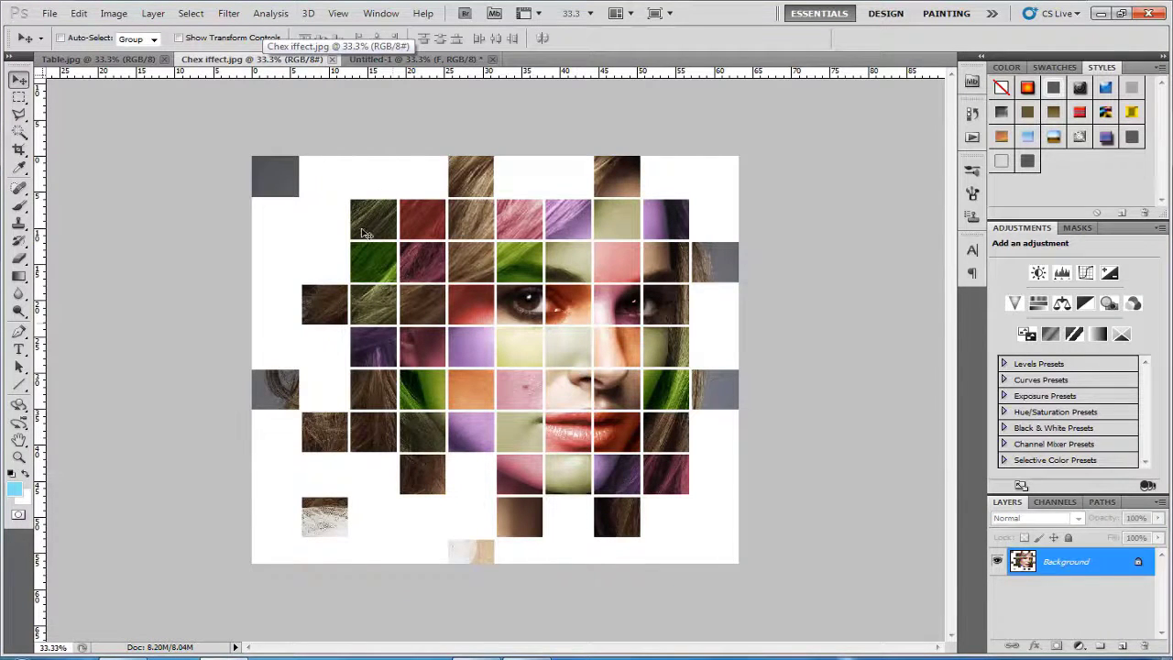
click(492, 58)
click(592, 257)
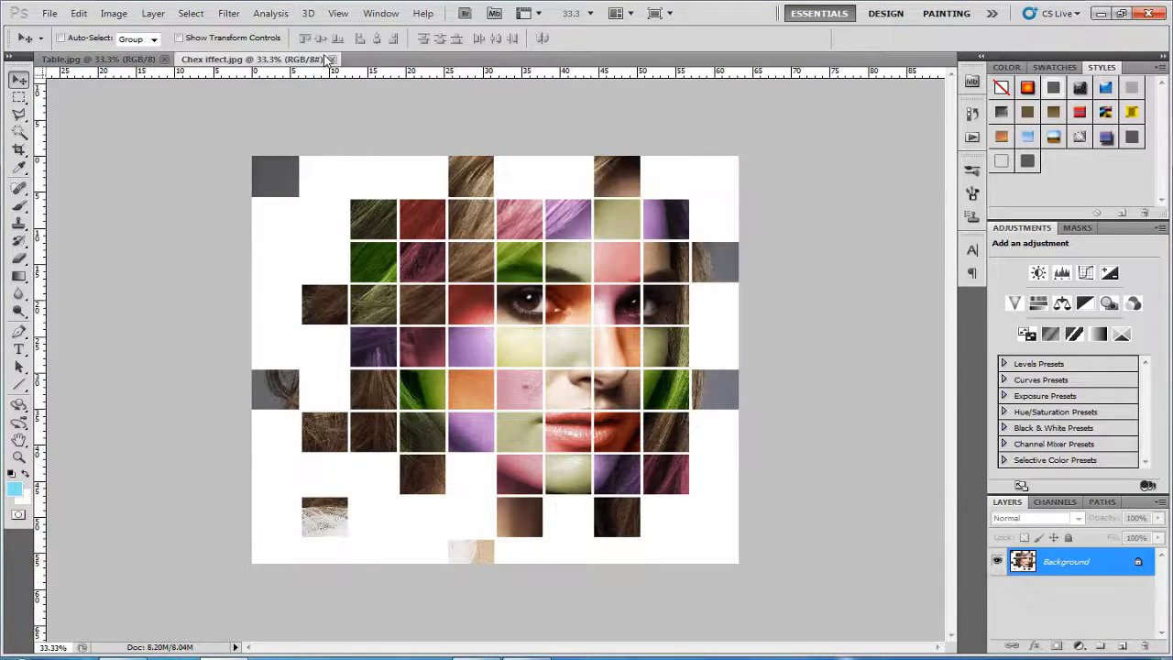
click(329, 59)
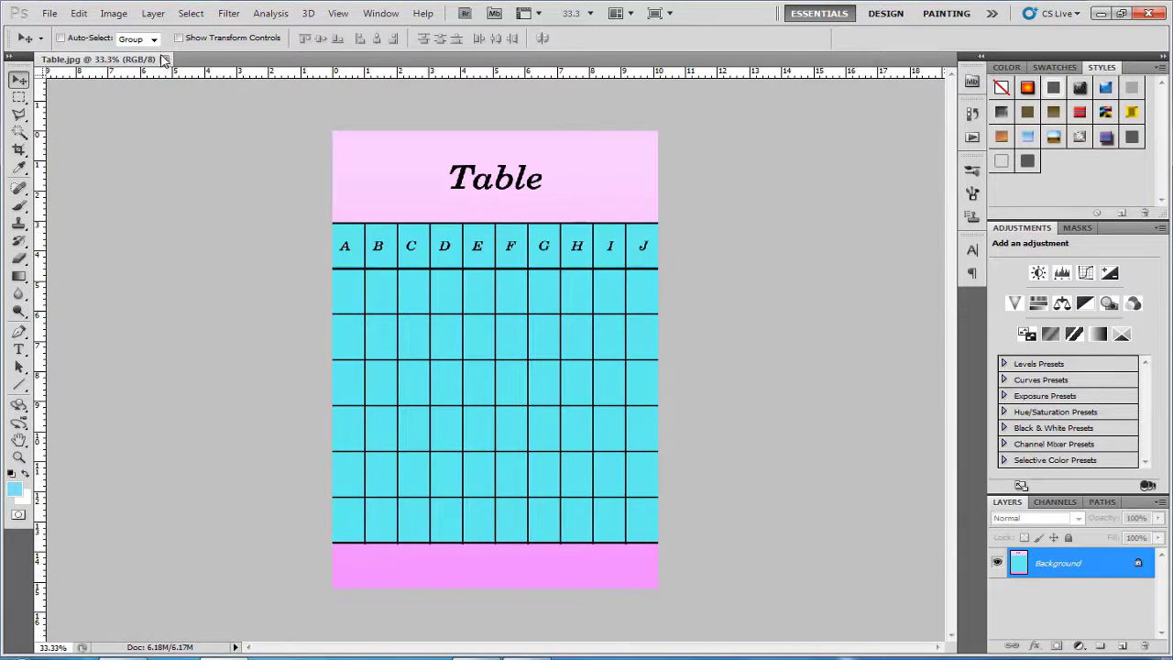
click(164, 59)
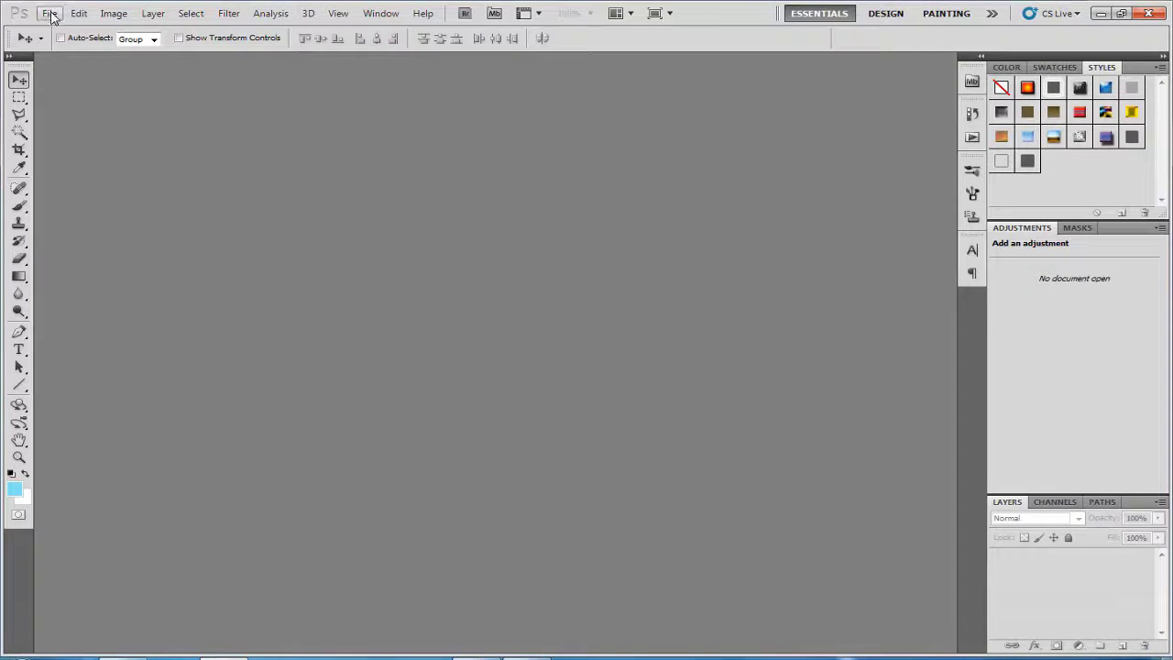
Create a new white 6 × 4 inch document at 300 pixels/inch.
click(51, 14)
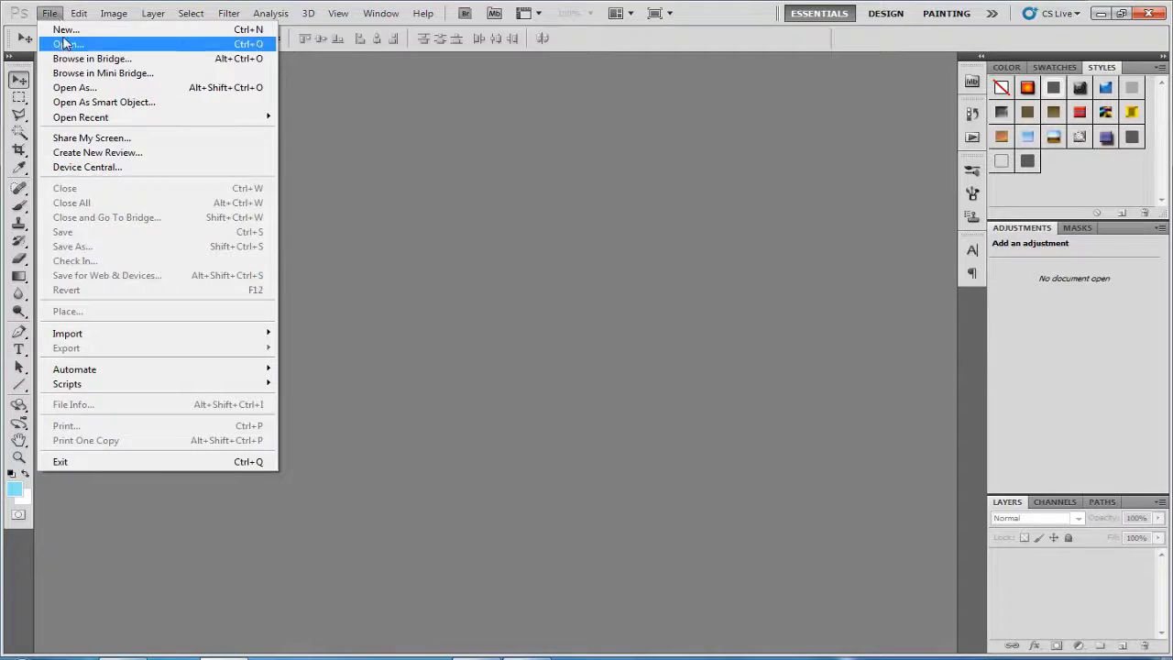
click(66, 31)
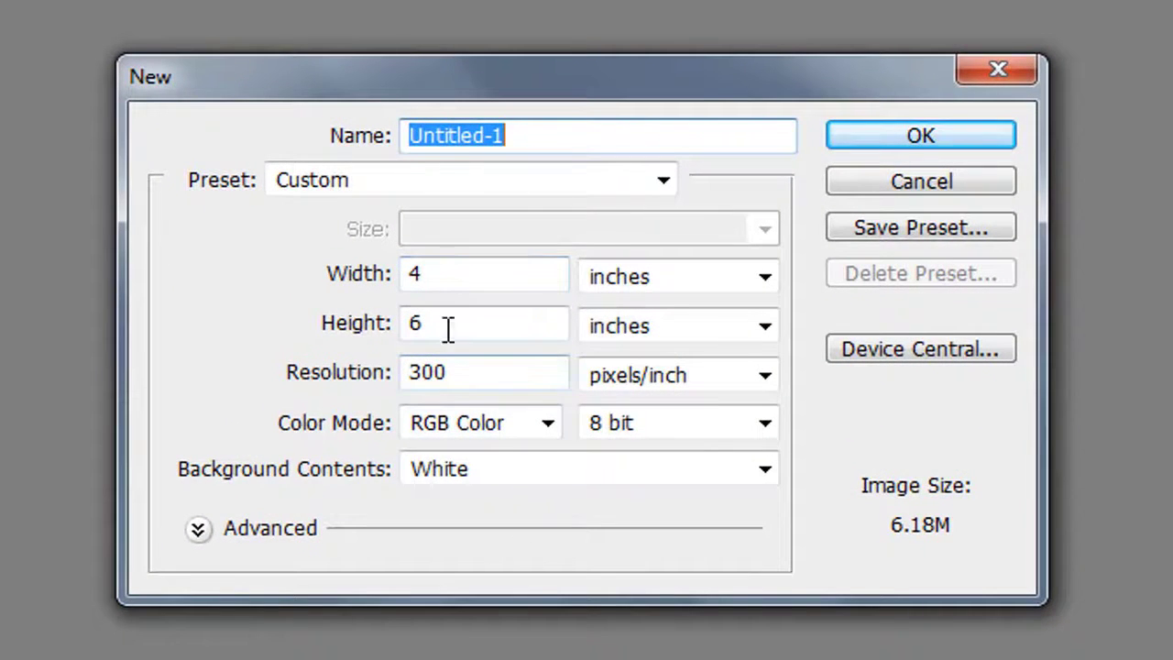
double_click(435, 275)
text(6)
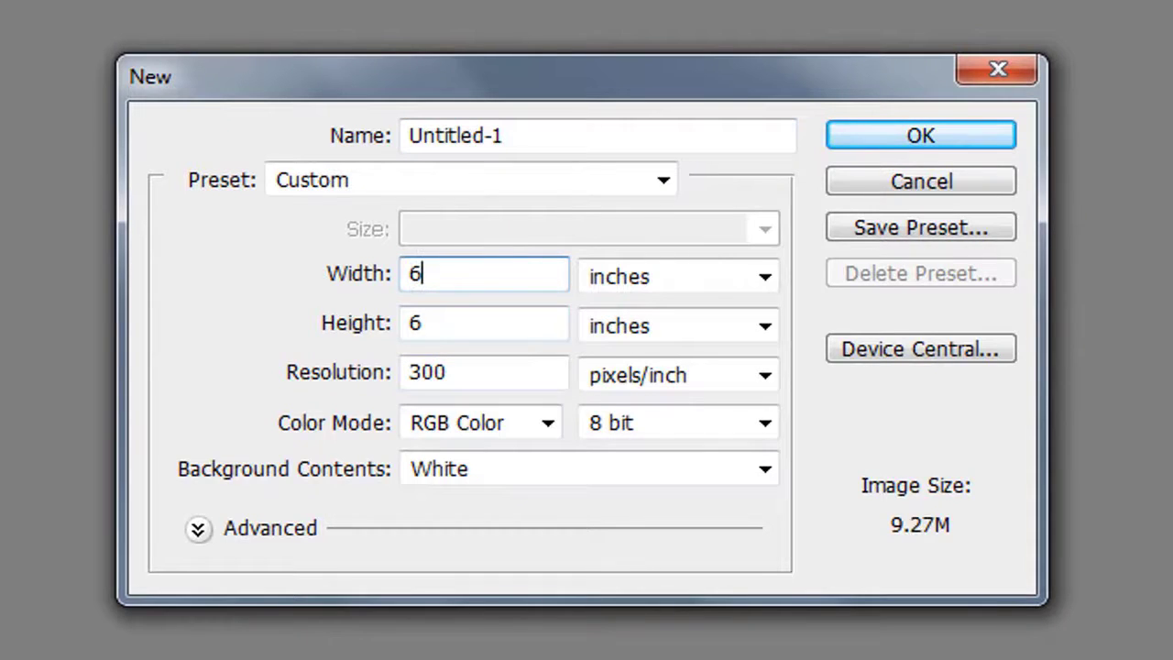
double_click(416, 322)
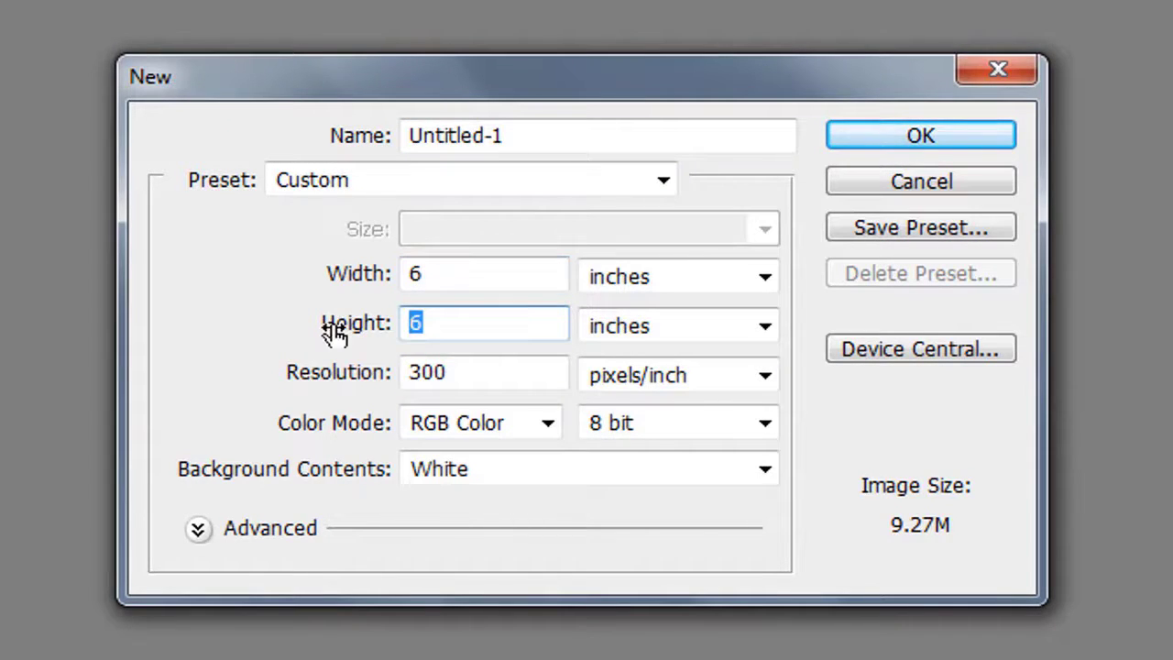
text(4)
click(866, 132)
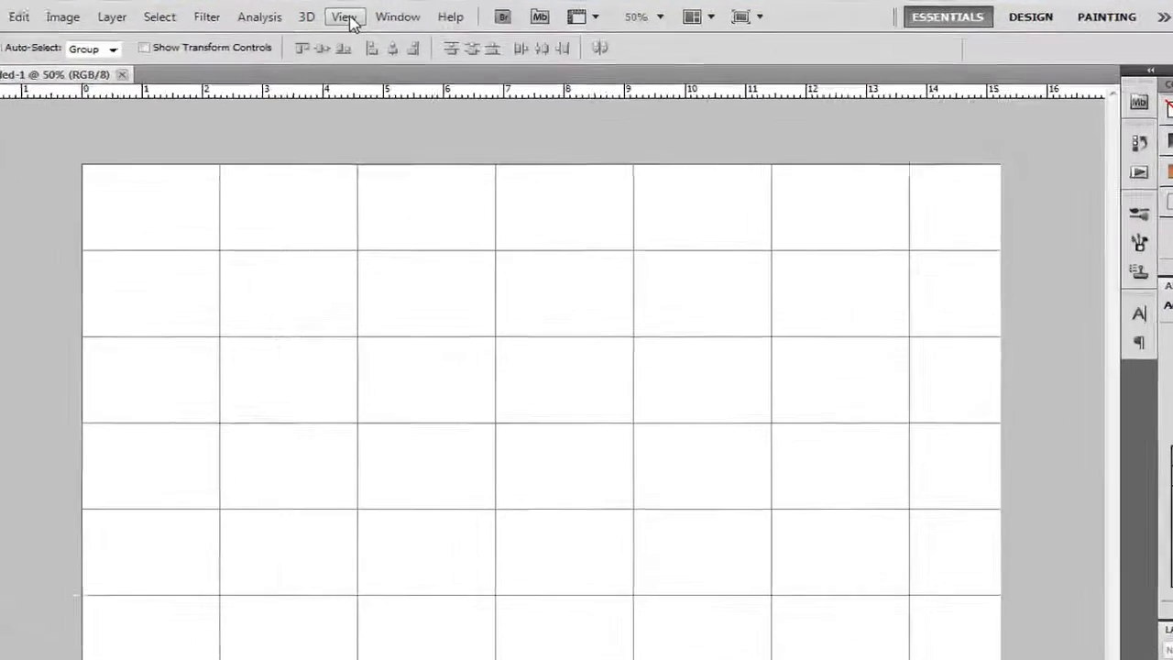
Draw a rectangular marquee over the top-left block of five columns by four rows.
click(338, 13)
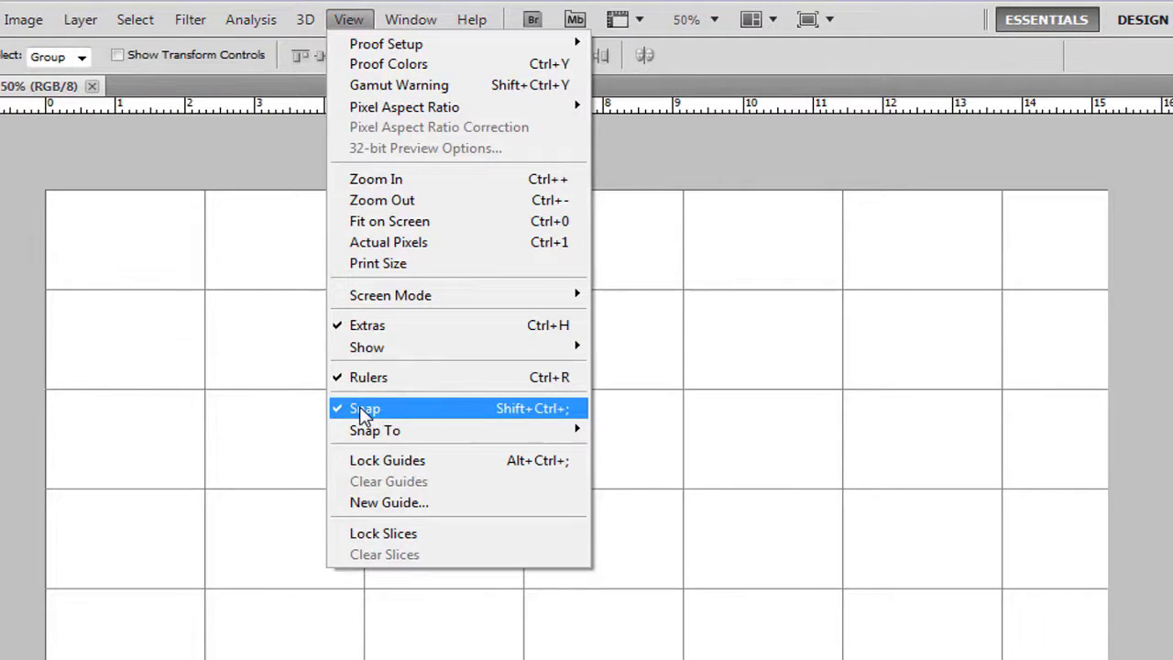
click(84, 305)
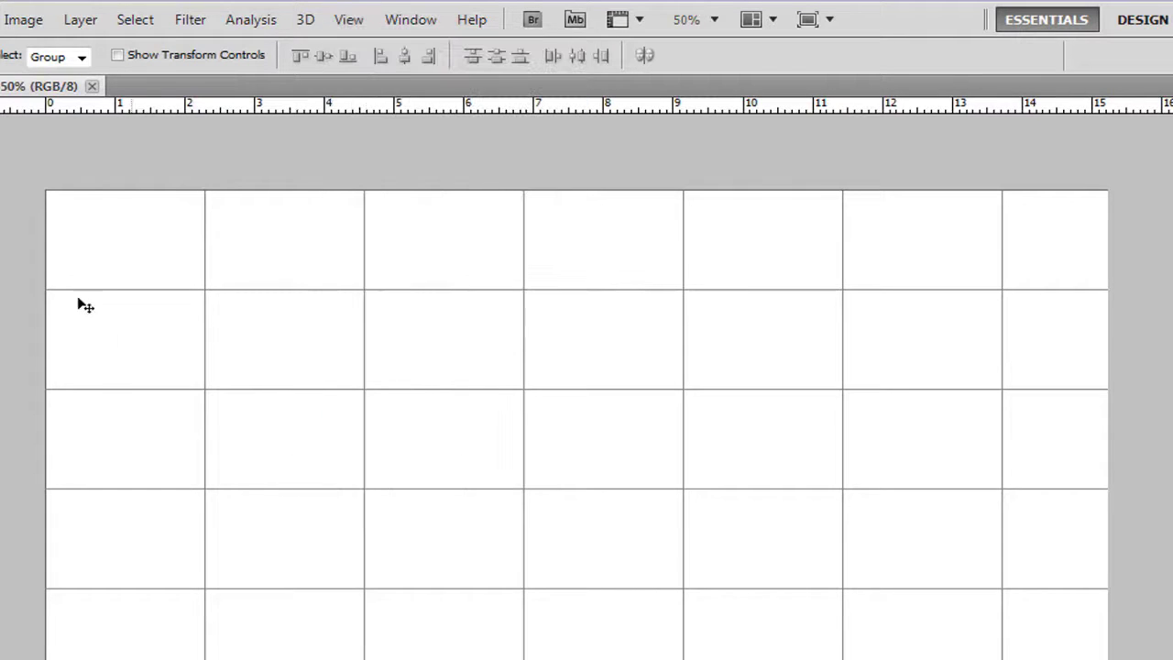
key(m)
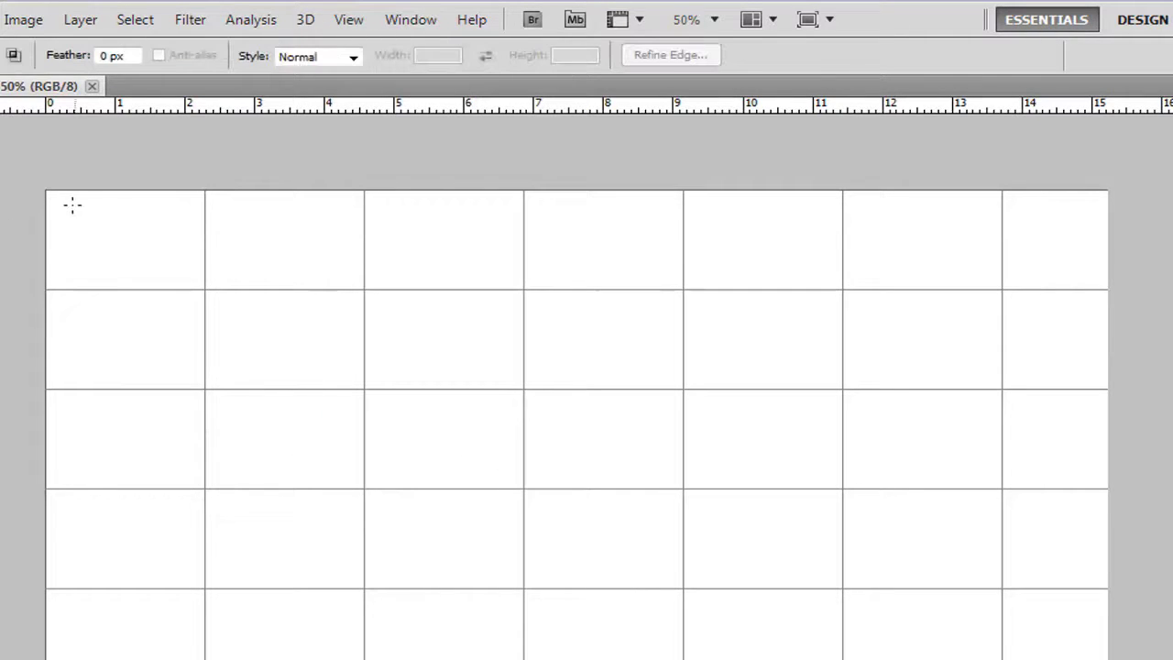
mouse_move(334, 446)
mouse_down()
mouse_move(514, 394)
mouse_move(521, 403)
mouse_move(521, 386)
mouse_move(443, 382)
mouse_move(537, 398)
mouse_move(693, 392)
mouse_move(673, 400)
mouse_move(665, 479)
mouse_move(685, 491)
mouse_move(666, 345)
mouse_move(696, 388)
mouse_move(707, 464)
mouse_move(788, 528)
mouse_move(886, 581)
mouse_move(877, 595)
mouse_move(835, 585)
mouse_up()
Turn snapping off and drag trial selections across the top-left grid cells.
click(364, 432)
click(348, 19)
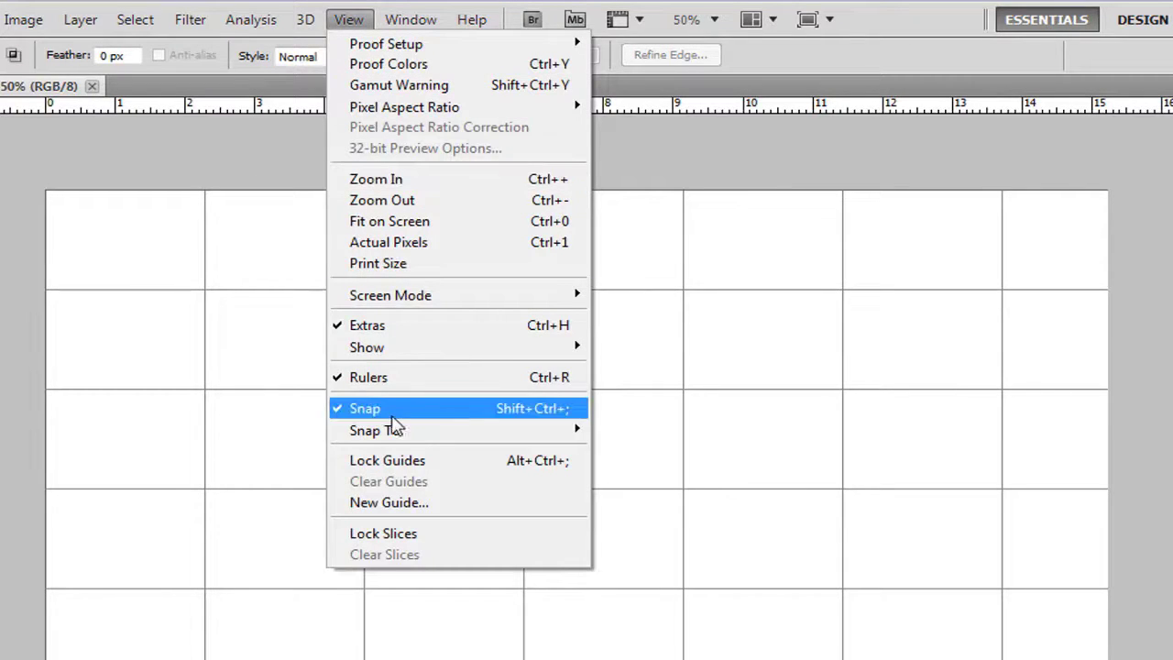
click(379, 410)
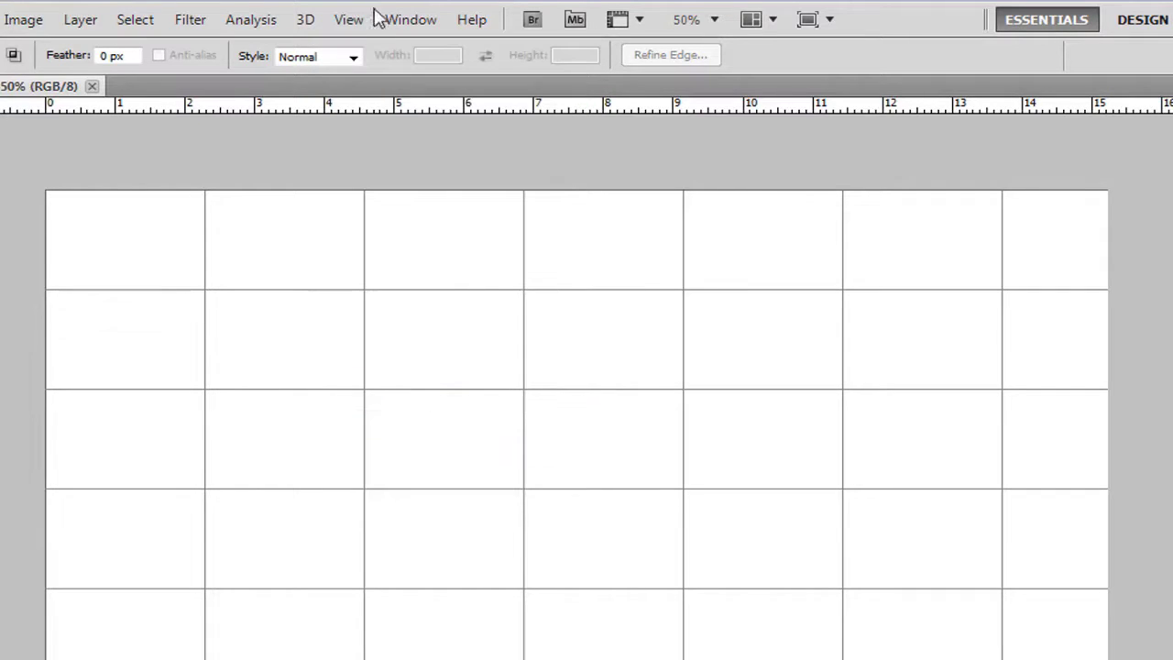
click(343, 26)
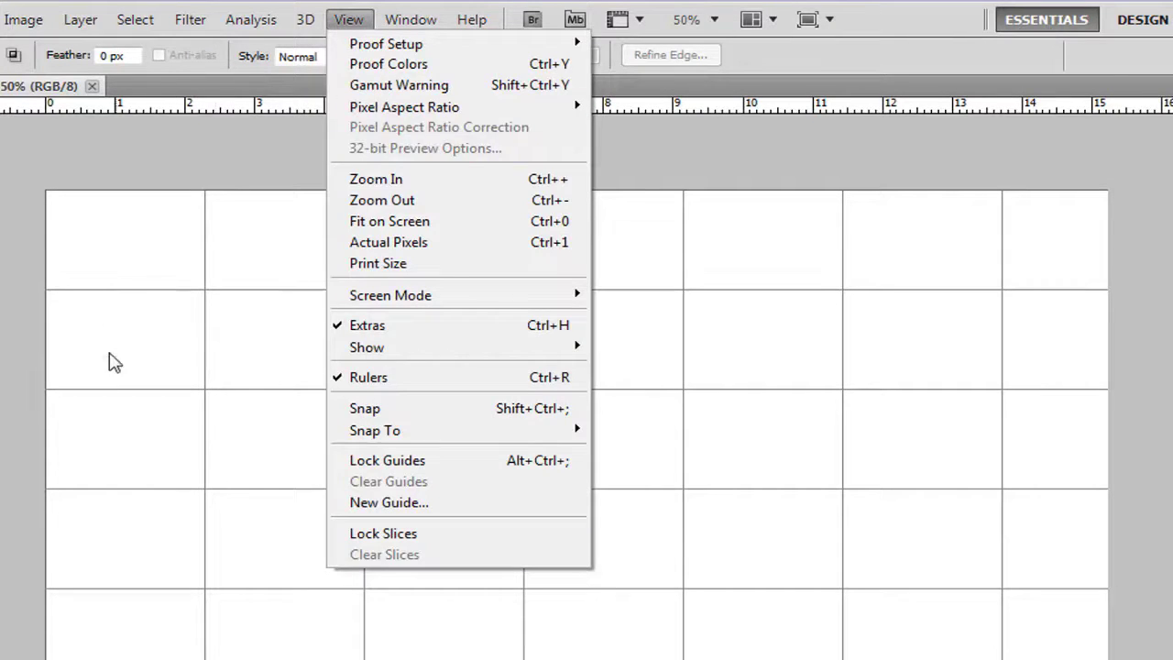
click(103, 266)
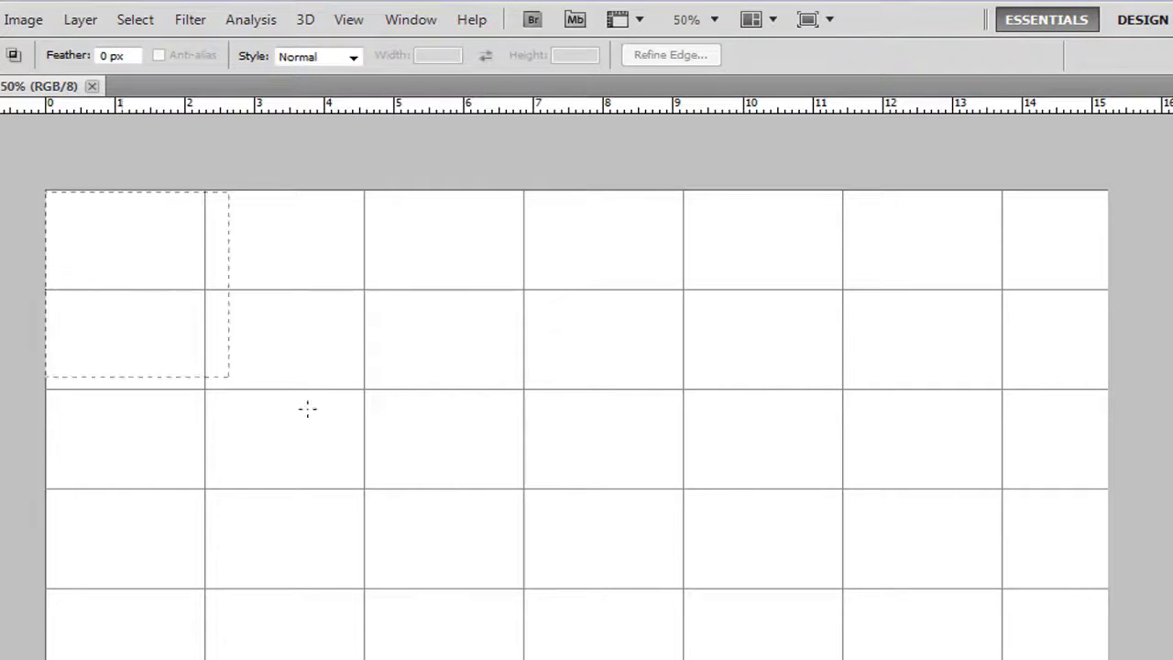
drag(308, 410, 407, 383)
mouse_move(485, 437)
mouse_down()
mouse_move(590, 591)
mouse_move(596, 573)
mouse_move(602, 601)
mouse_up()
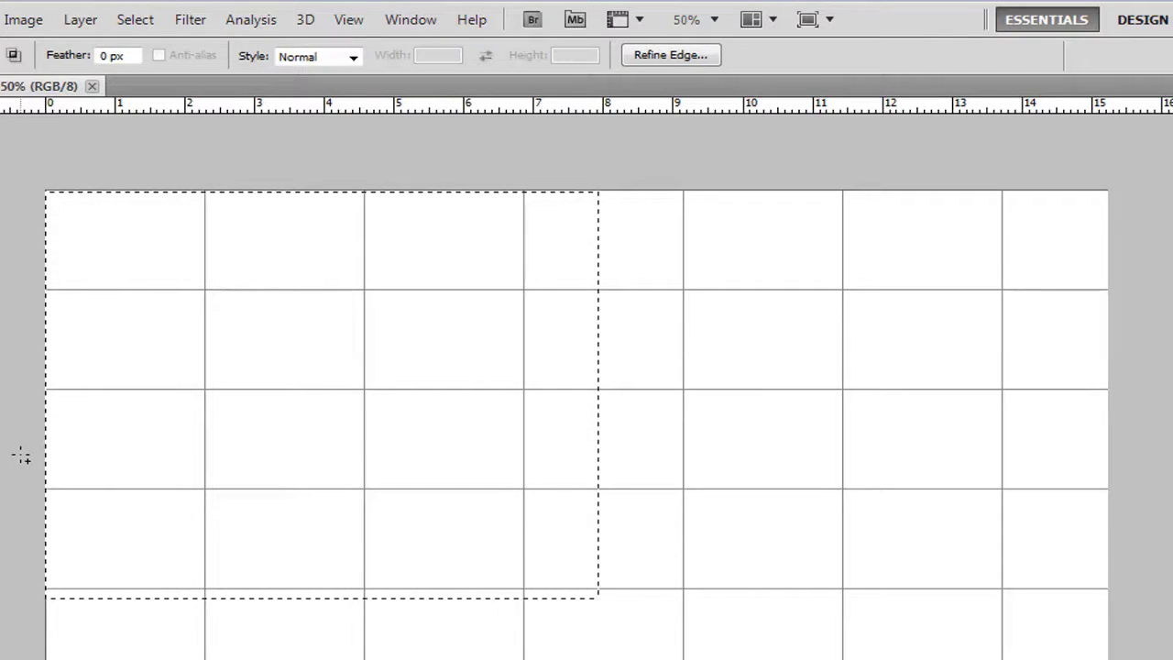
Clear the selection, turn View > Snap back on and review its Snap To targets.
key(ctrl+d)
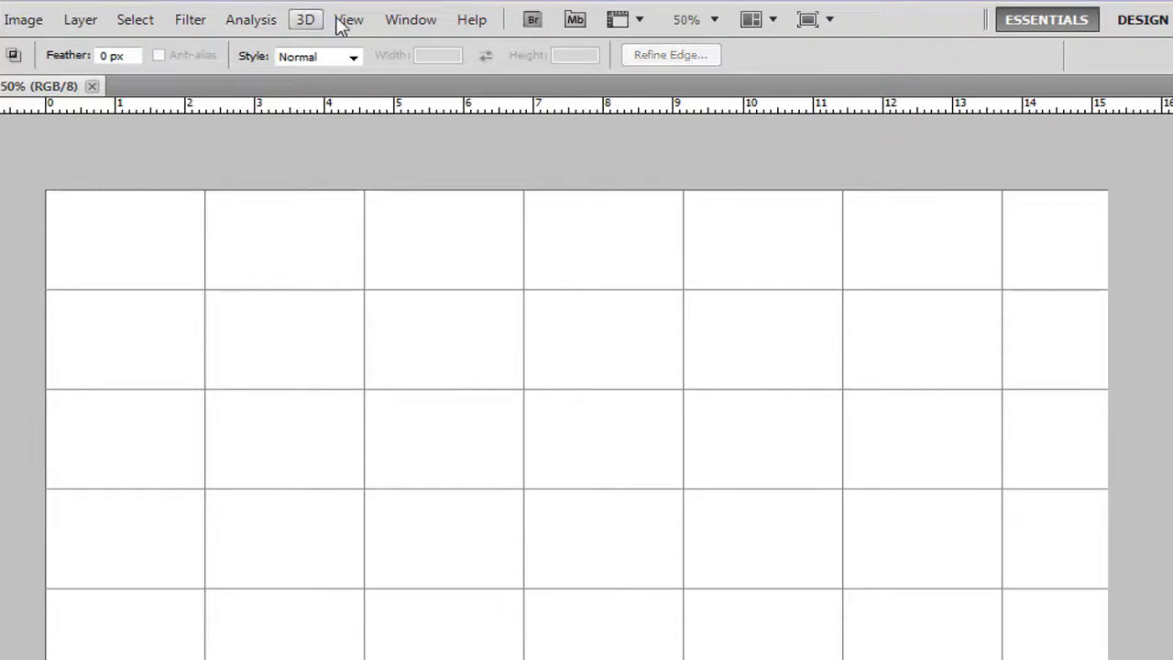
click(345, 21)
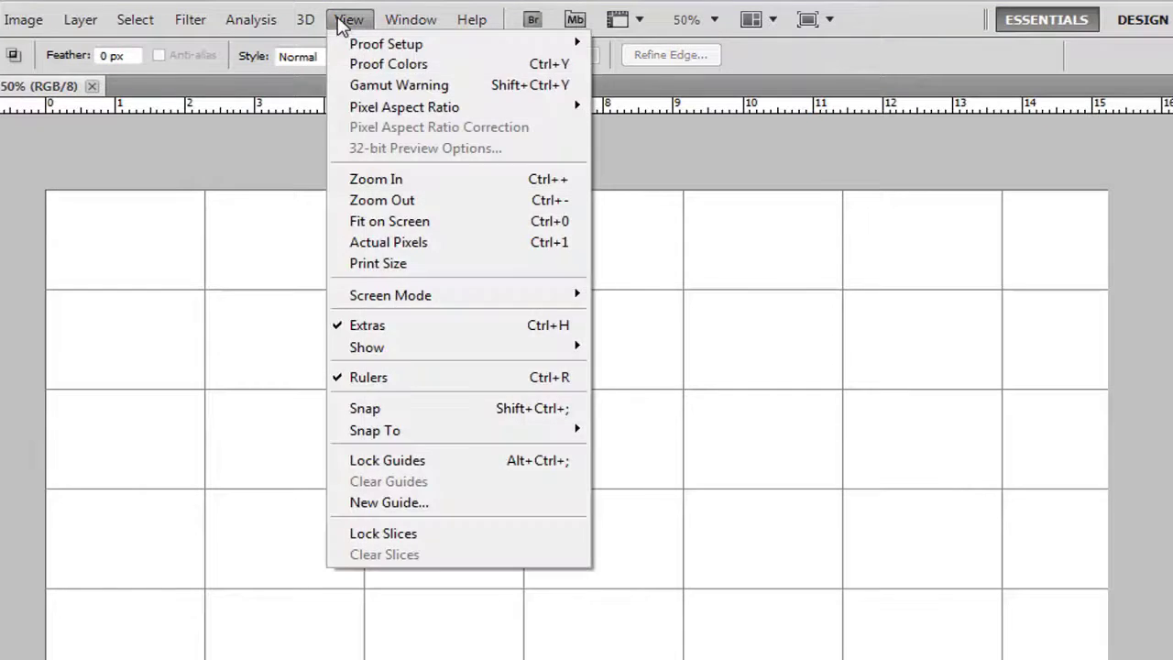
click(394, 409)
click(357, 22)
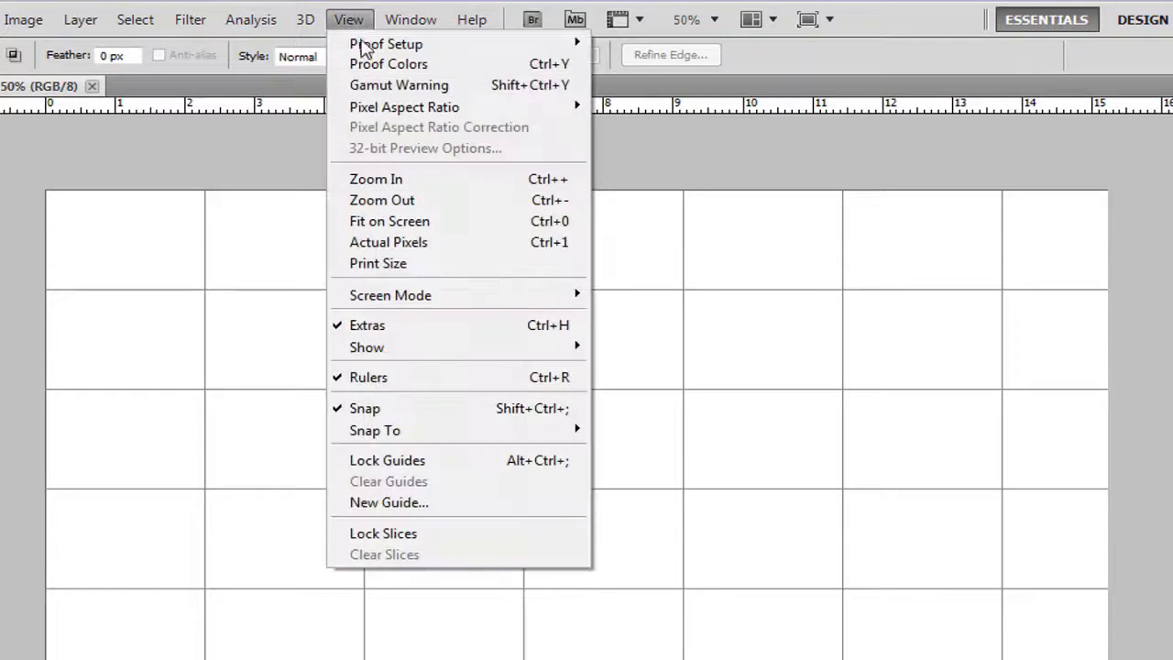
mouse_move(375, 430)
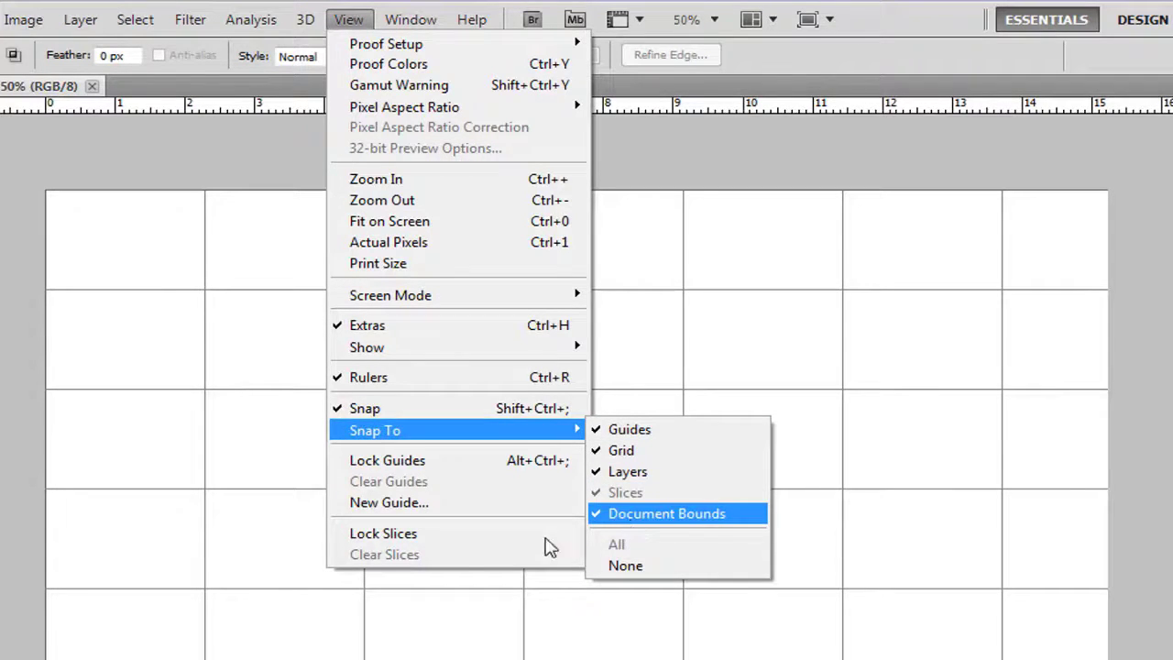
click(255, 420)
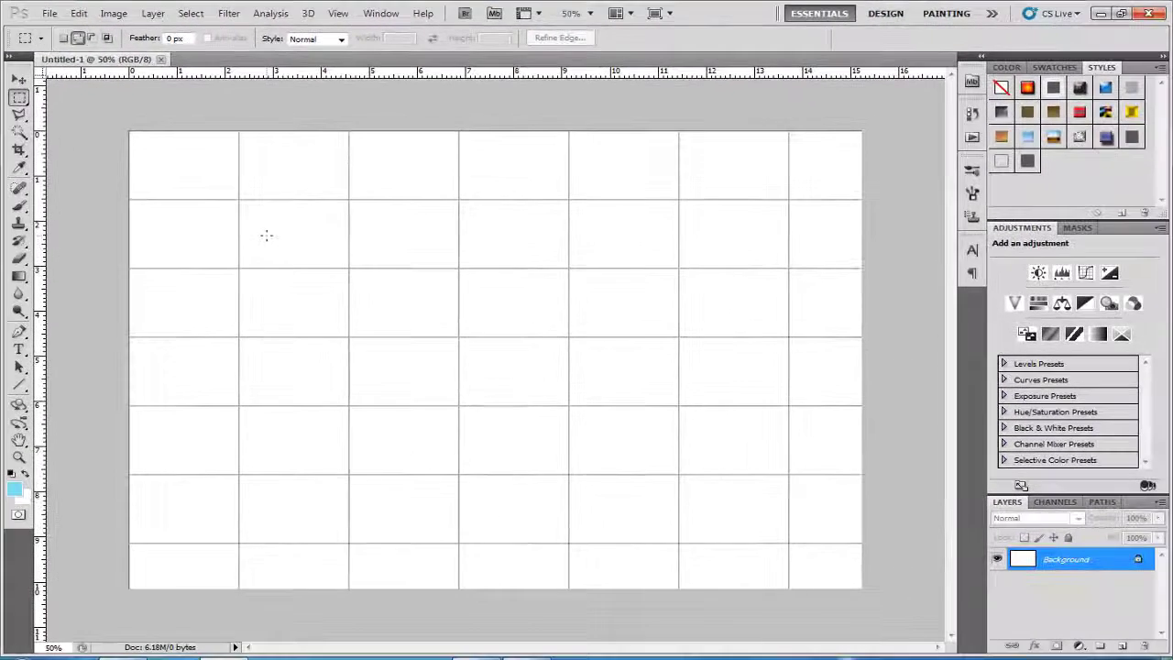
Select the five horizontal grid lines with the Single Row Marquee tool.
click(20, 99)
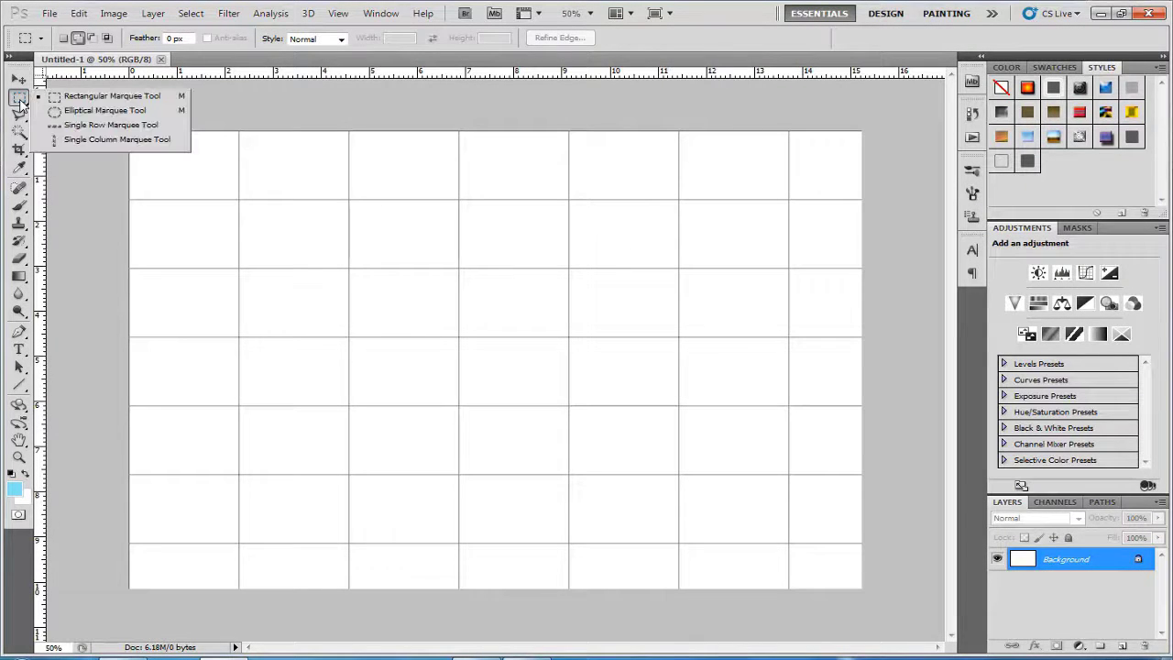
click(84, 128)
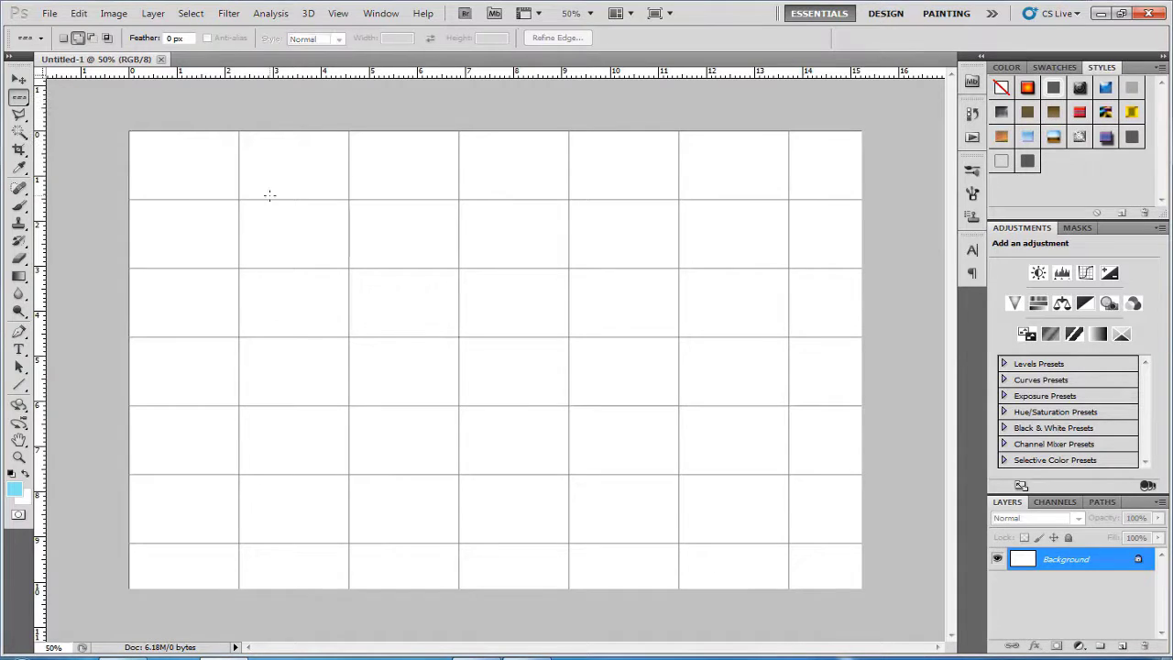
click(204, 197)
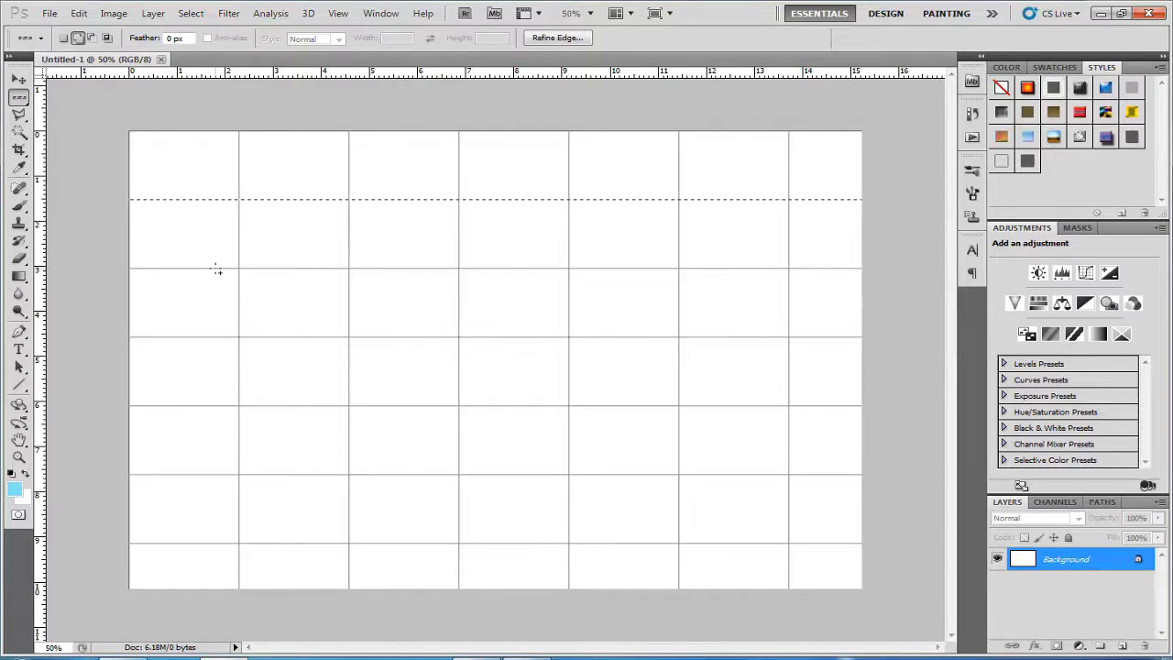
shift+click(203, 337)
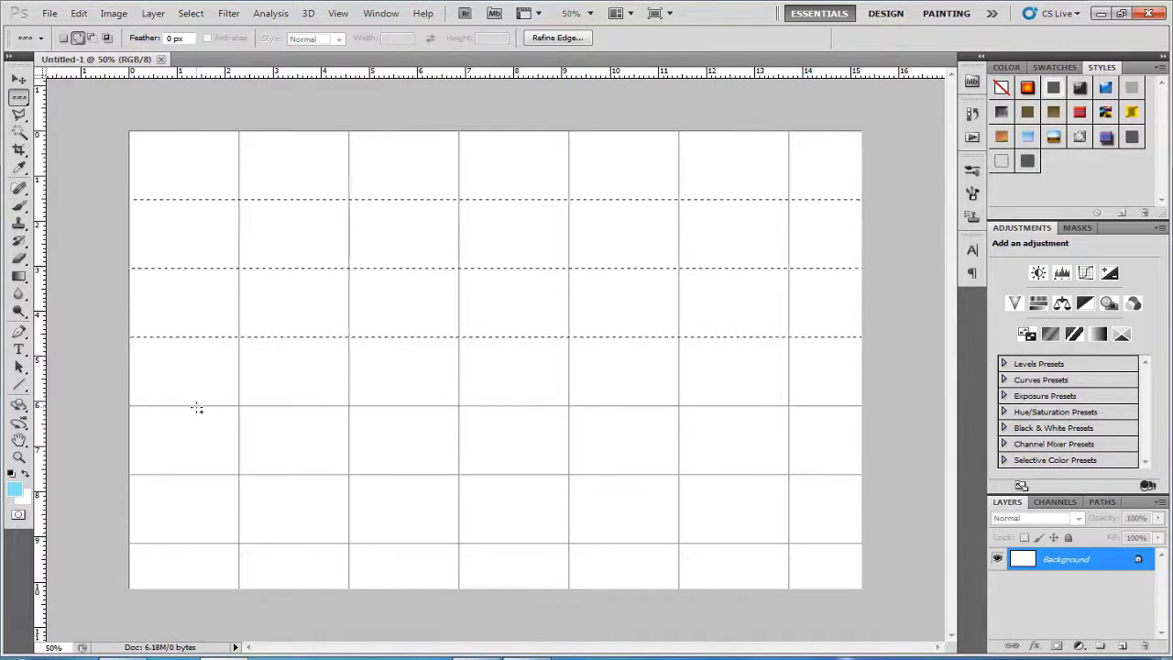
shift+click(196, 405)
shift+click(198, 474)
shift+click(193, 542)
Add the vertical grid lines with the Single Column Marquee and create empty Layer 1.
drag(18, 96, 91, 145)
shift+click(239, 179)
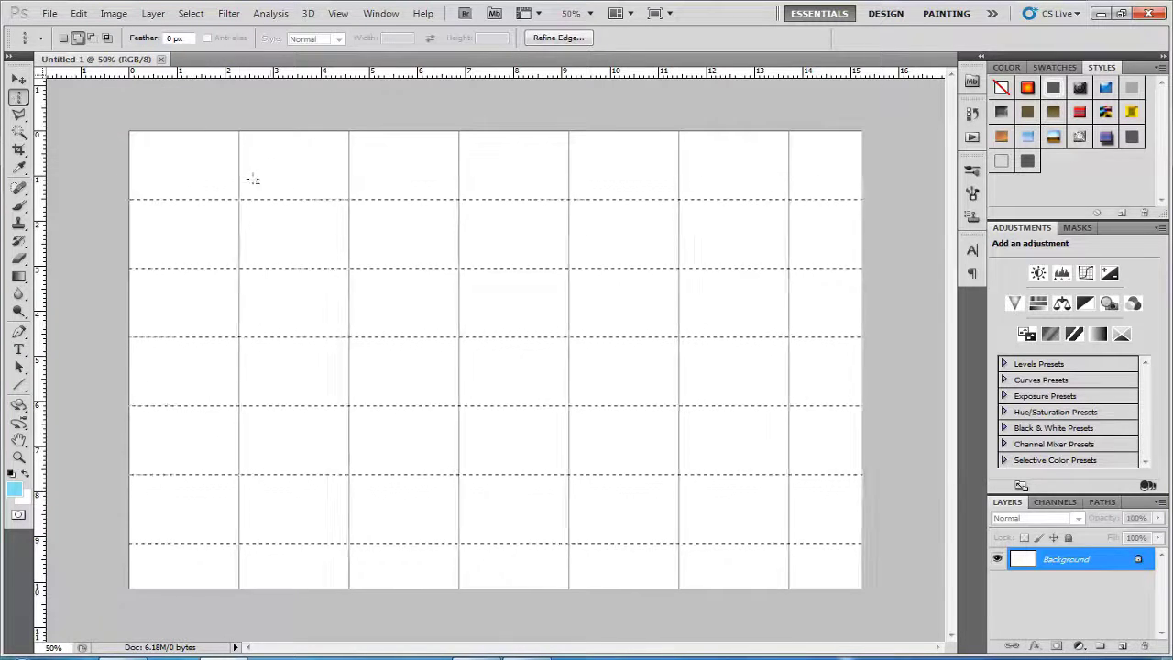
shift+click(350, 180)
shift+click(459, 180)
shift+click(679, 185)
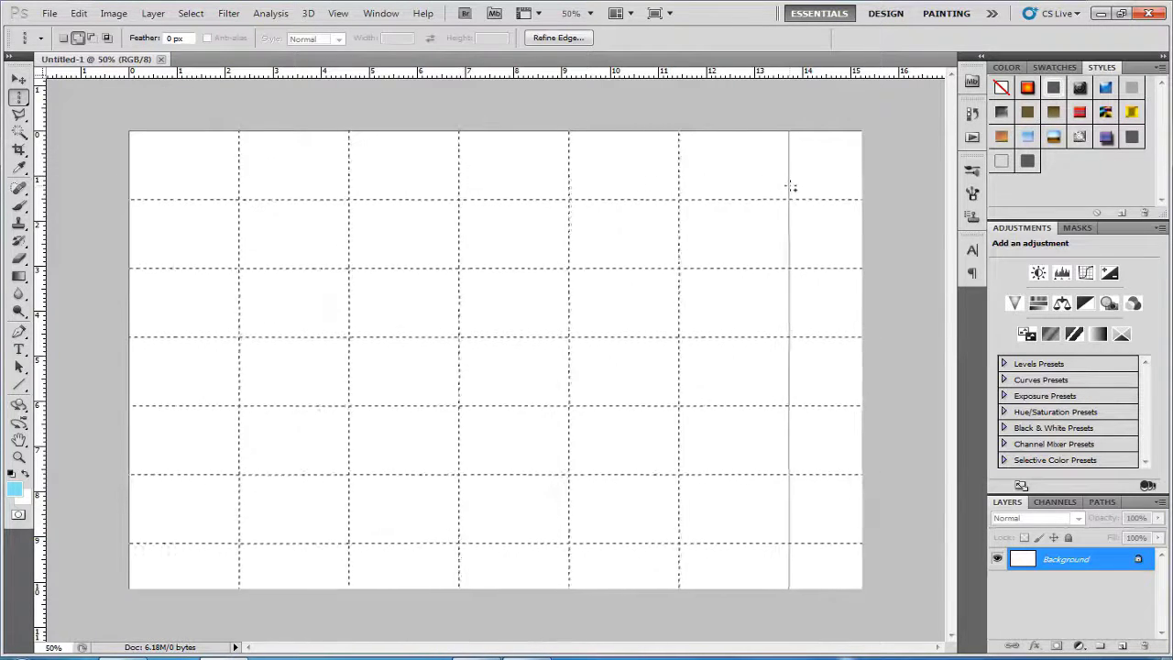
shift+click(788, 183)
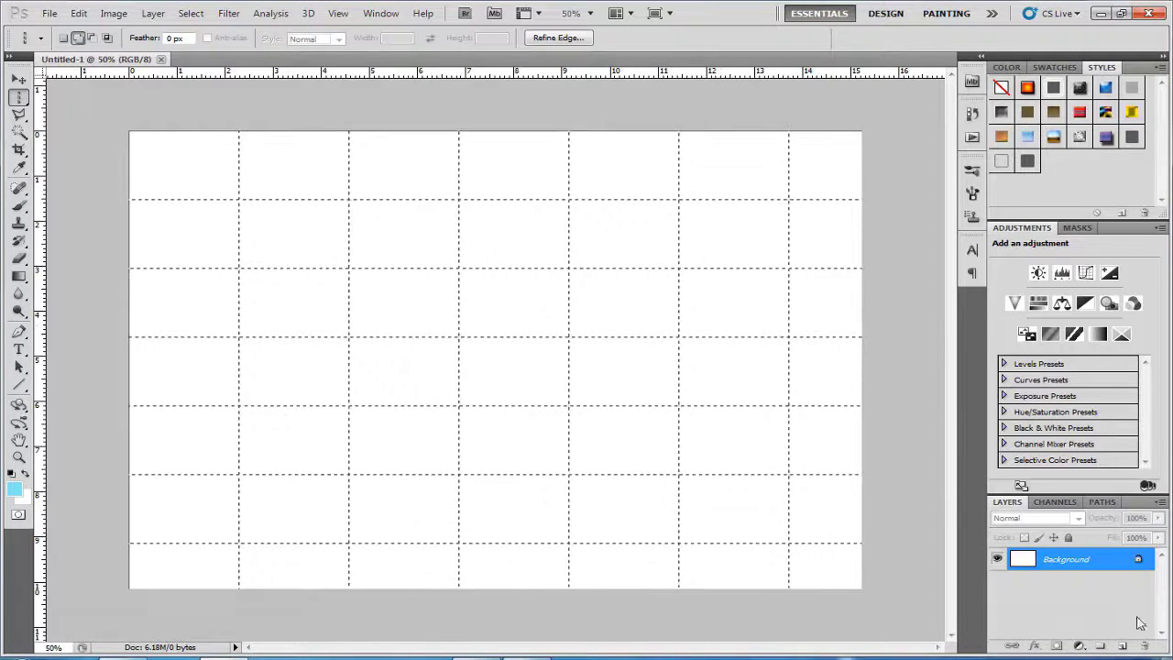
click(1122, 645)
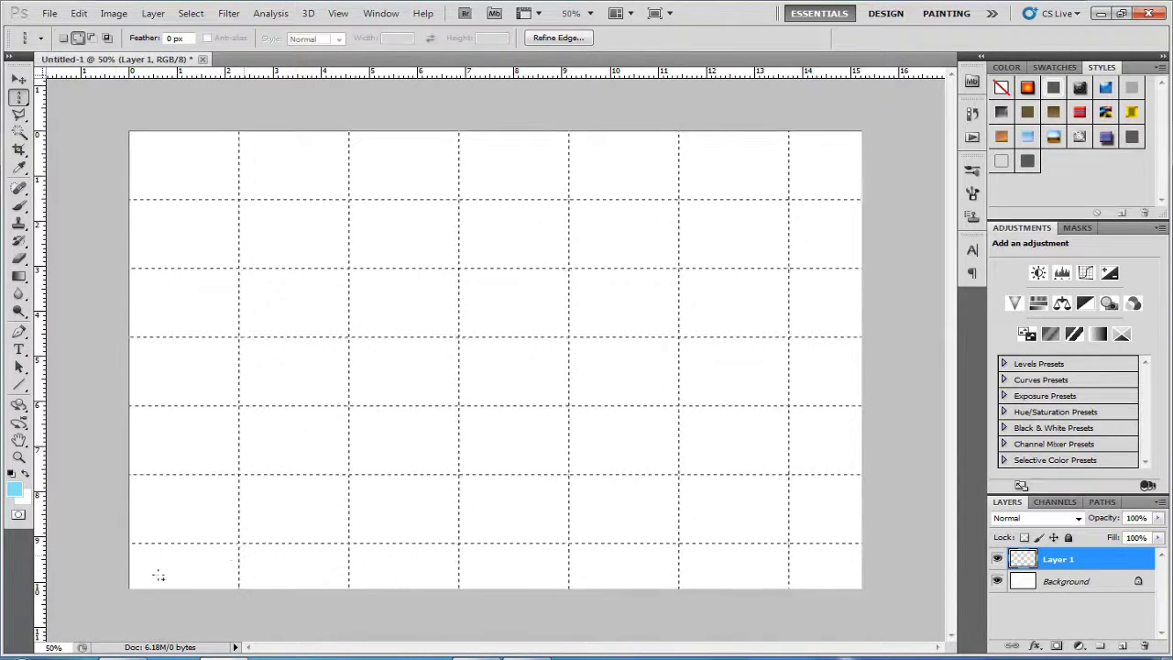
Fill the grid-line selection with white on Layer 1, deselect, and toggle the grid off and on.
click(14, 488)
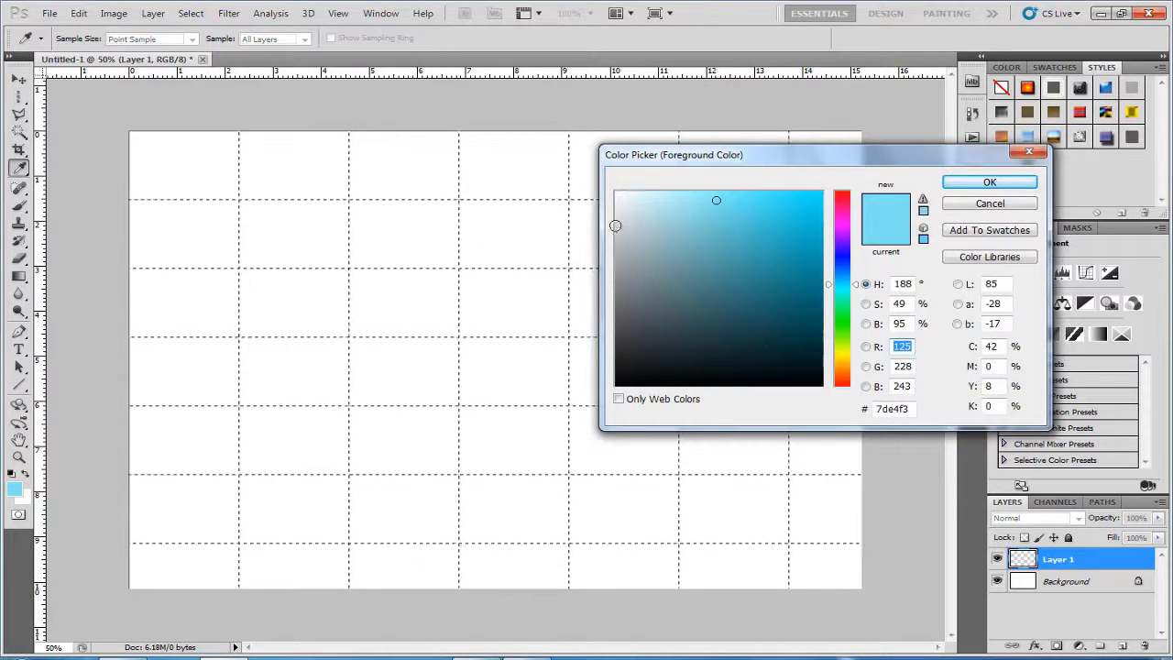
click(617, 193)
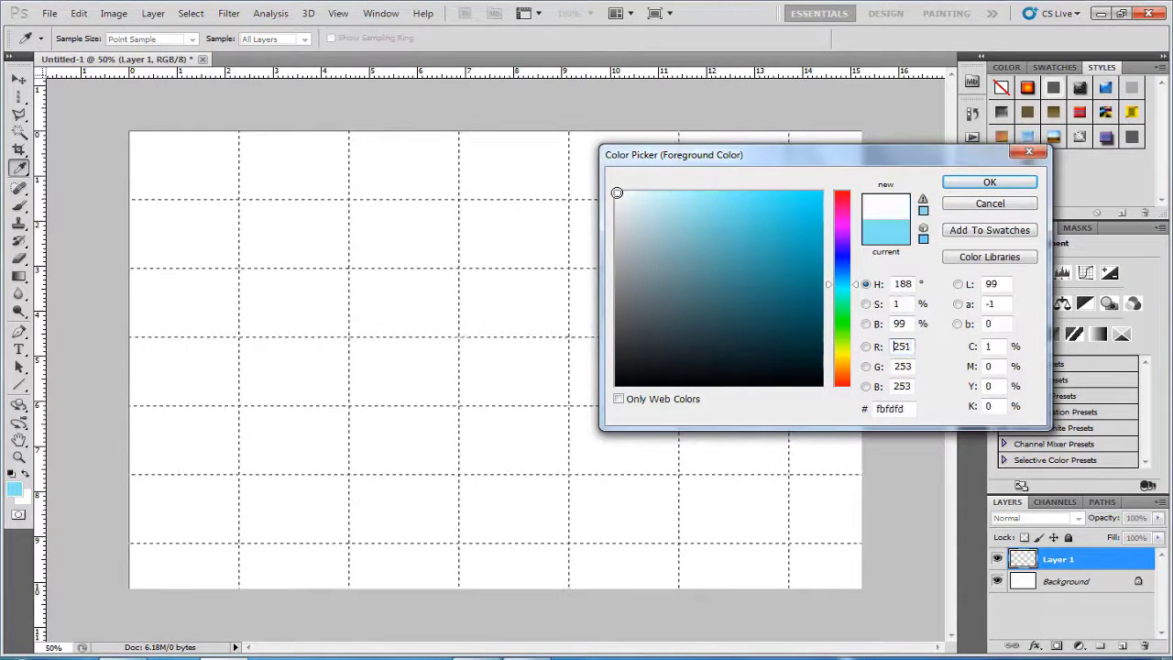
click(992, 182)
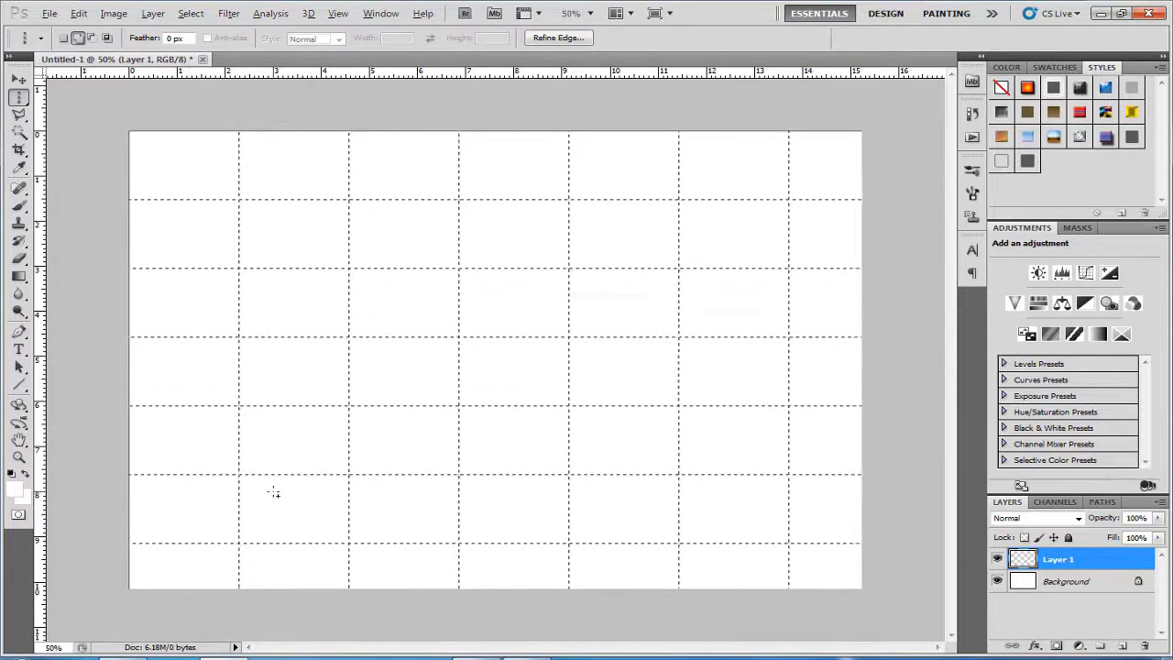
key(alt+BackSpace)
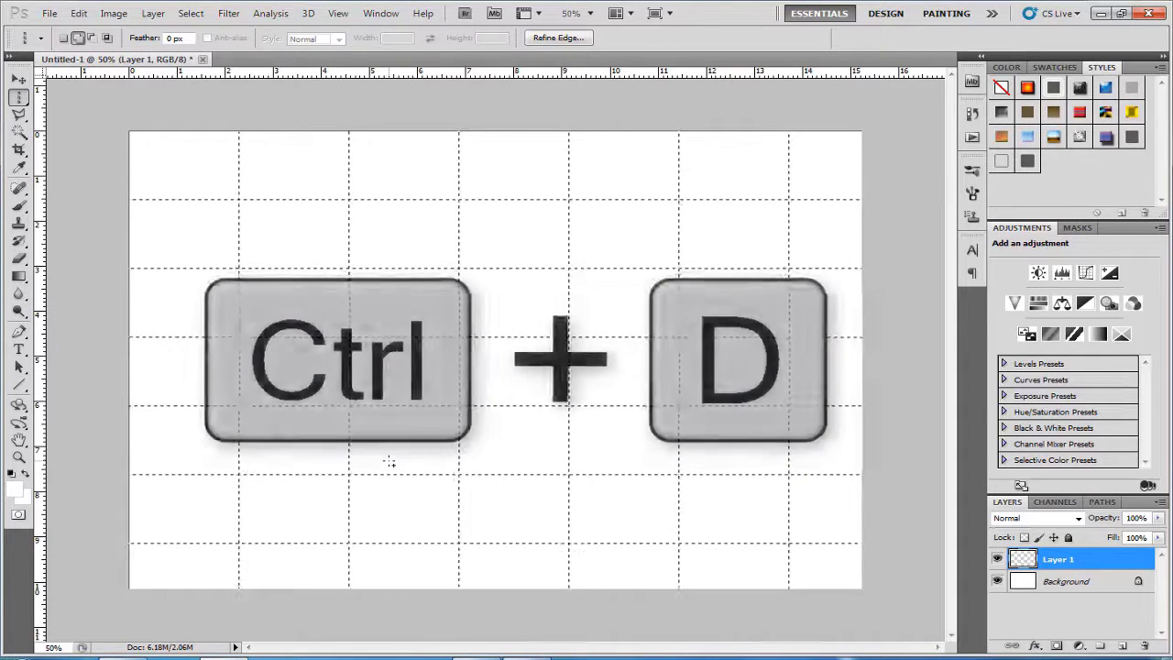
key(ctrl+d)
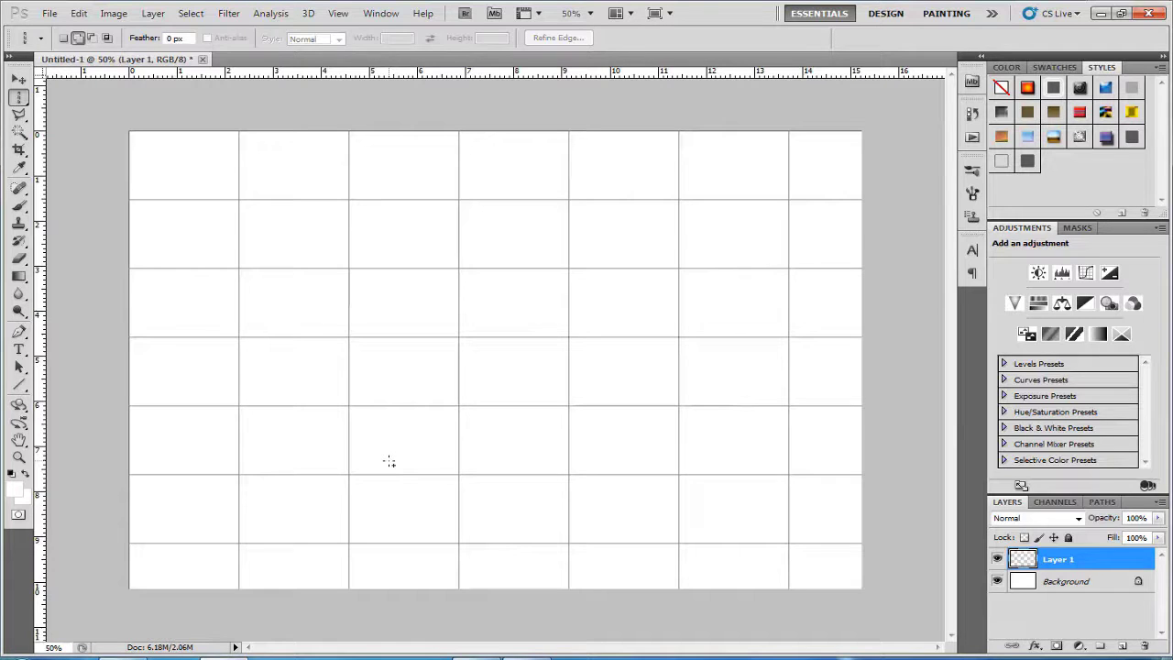
key(ctrl+apostrophe)
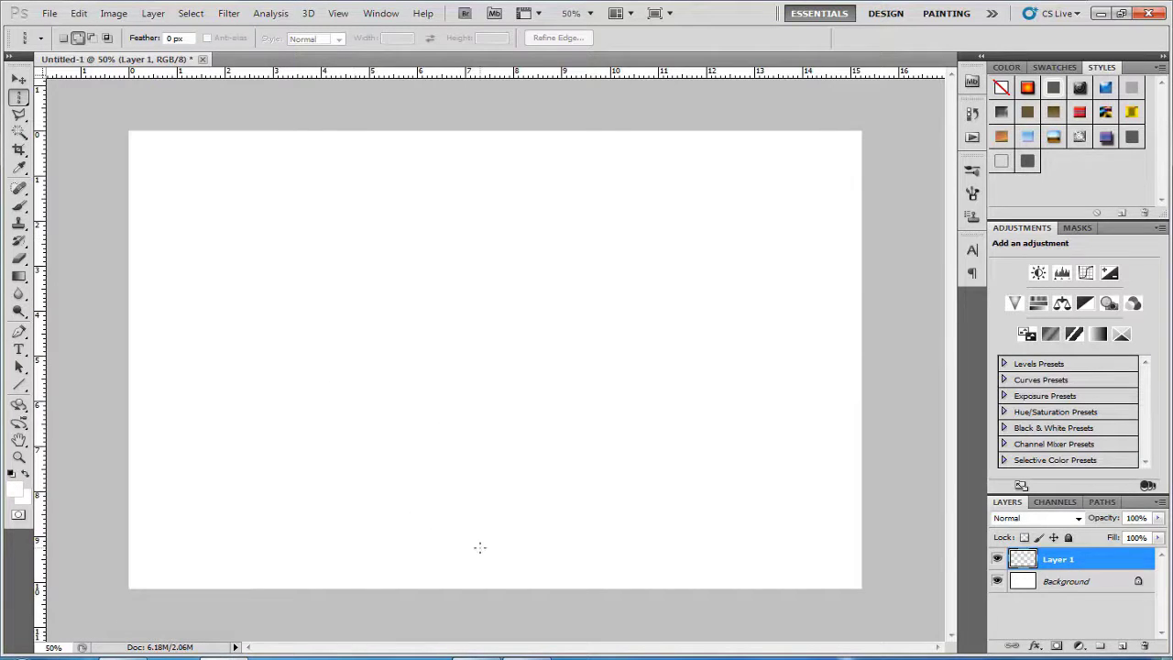
key(ctrl+apostrophe)
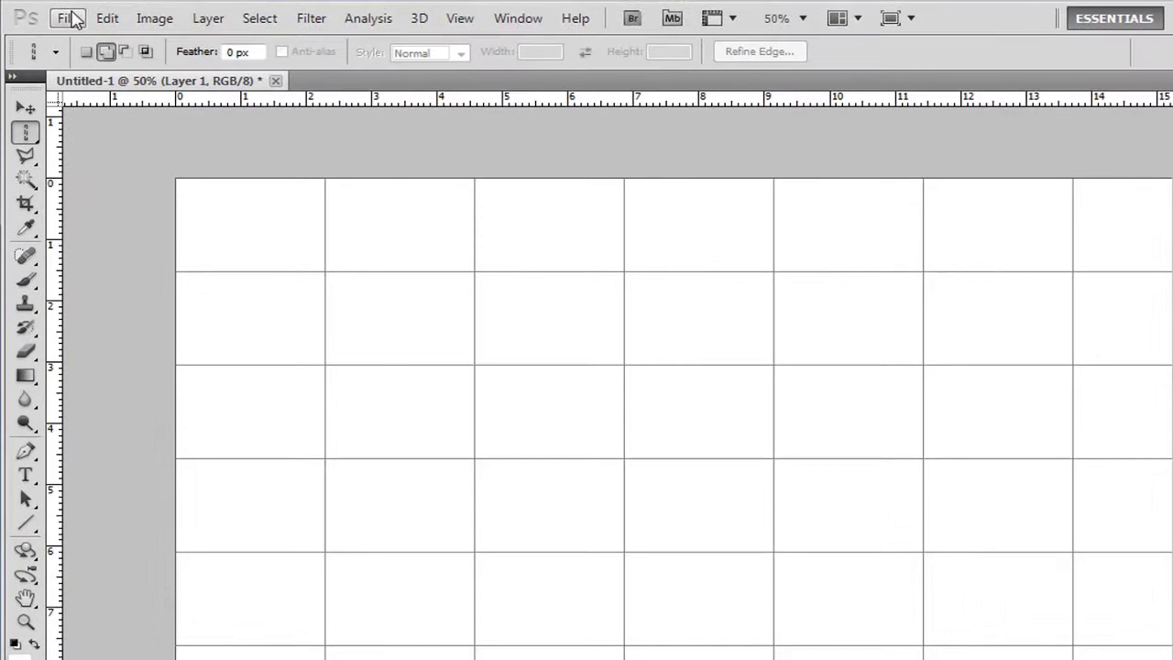
Open the portrait photo via File > Open.
click(51, 13)
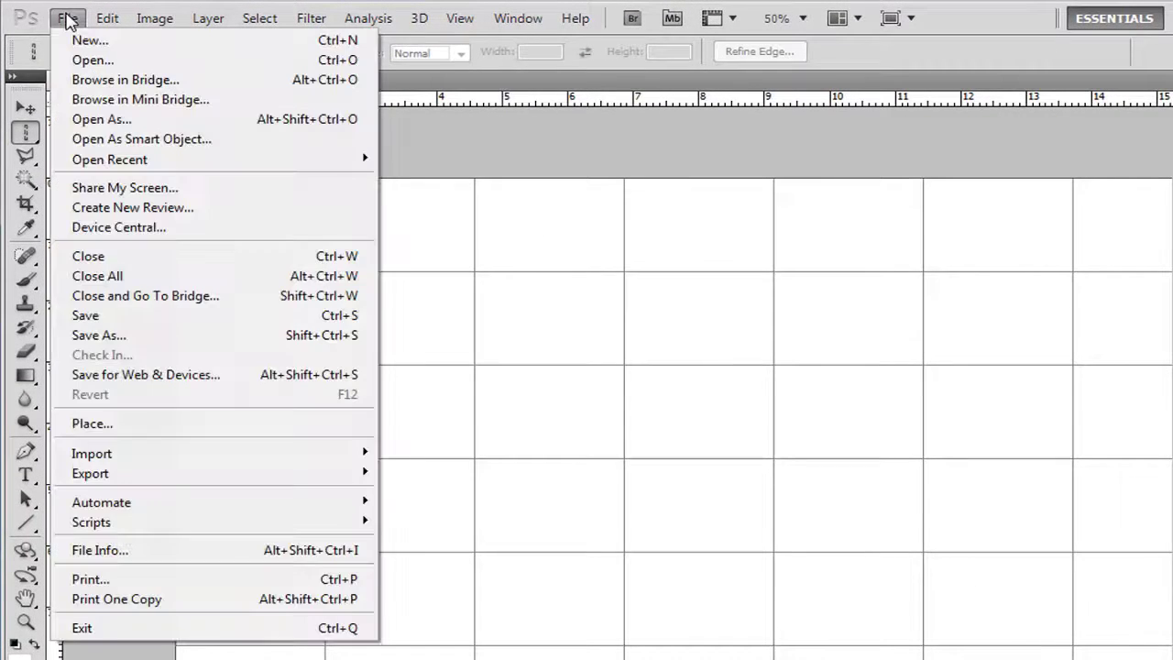
click(87, 62)
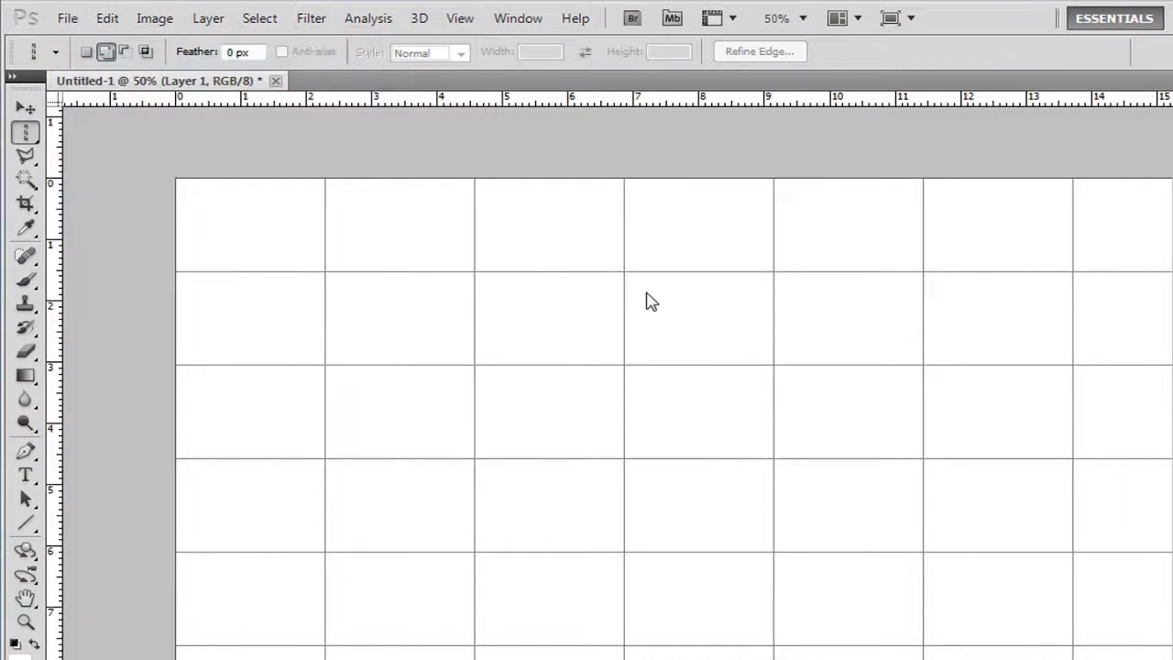
click(655, 279)
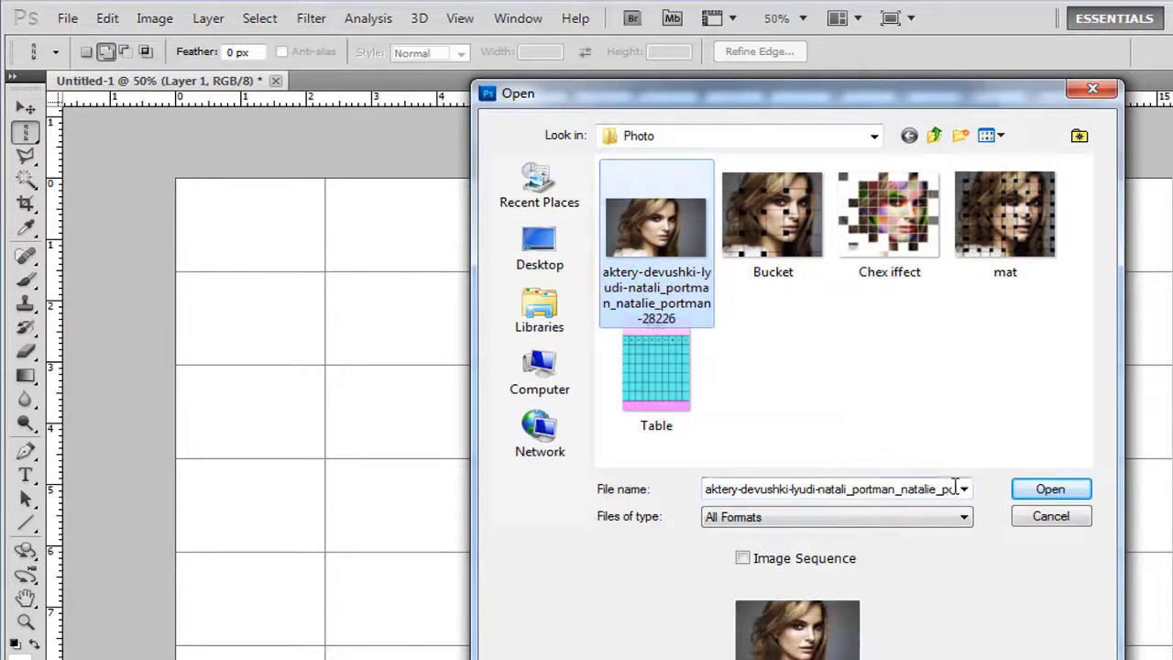
click(1051, 488)
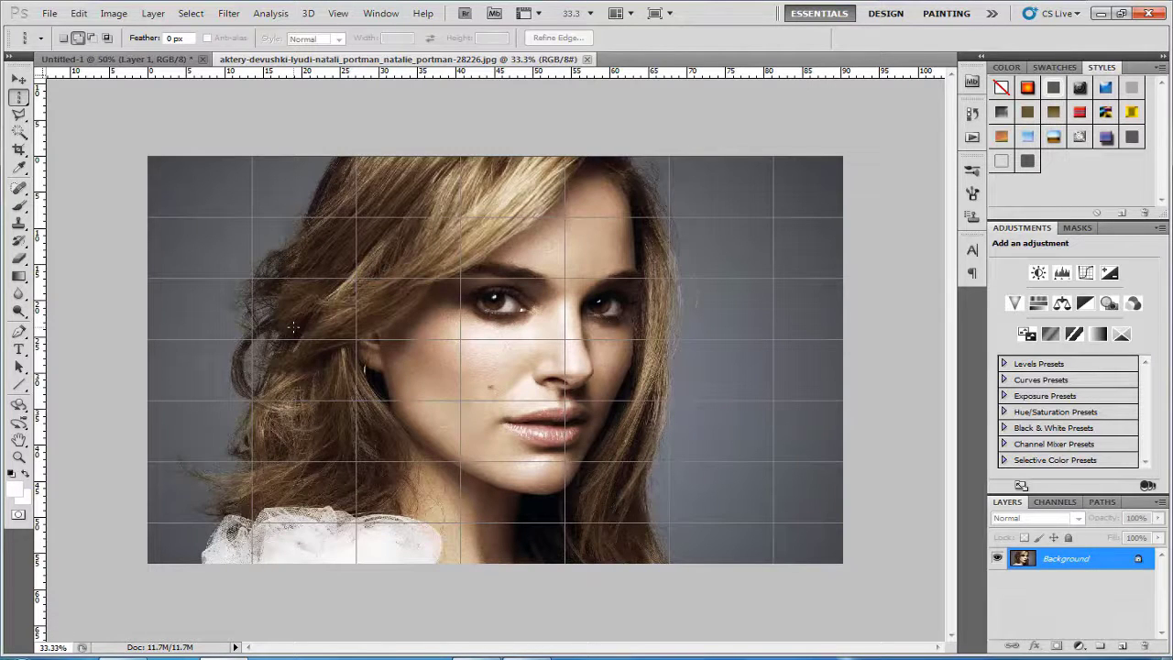
Hide the portrait's grid overlay and return to the Untitled-1 document.
click(339, 13)
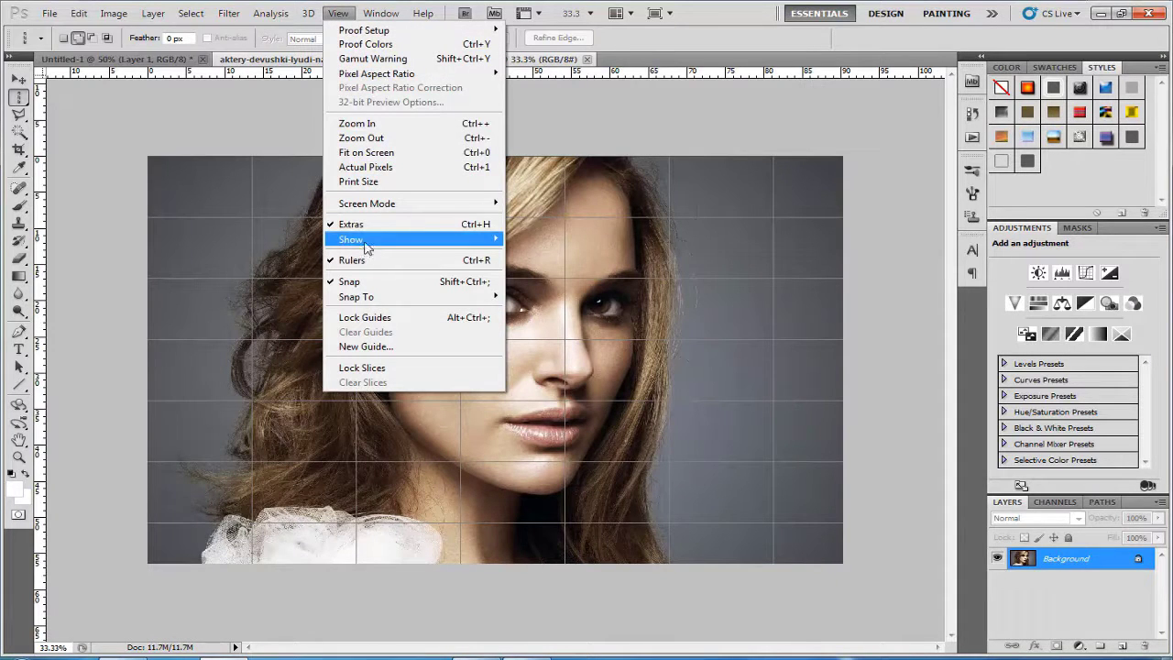
mouse_move(351, 239)
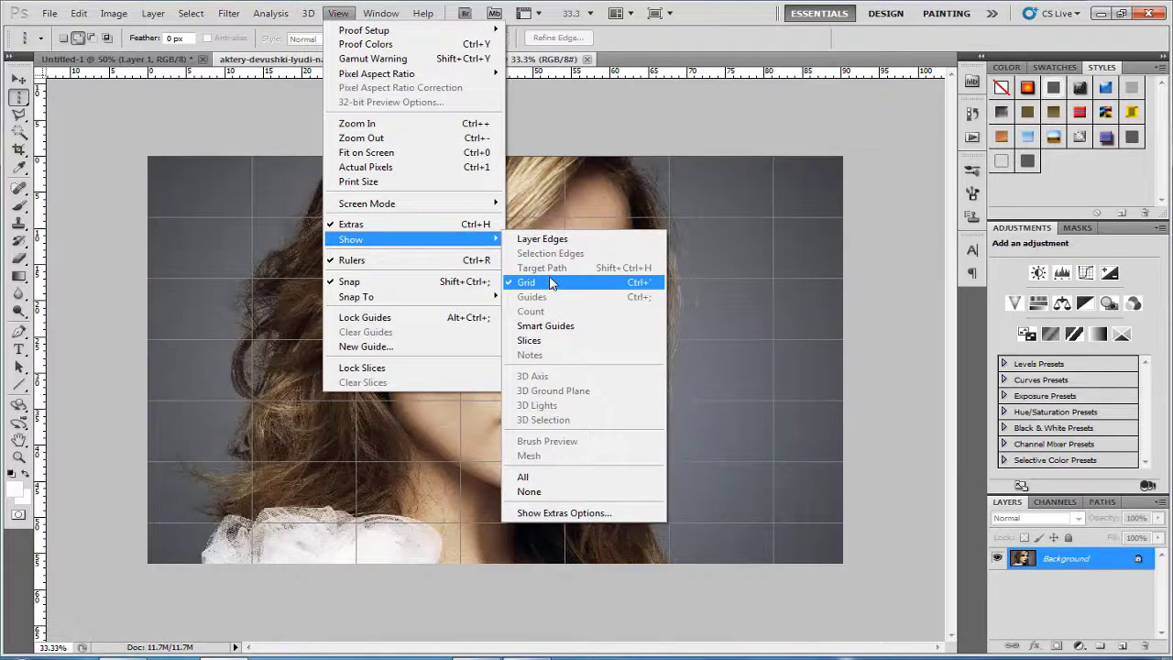
click(551, 284)
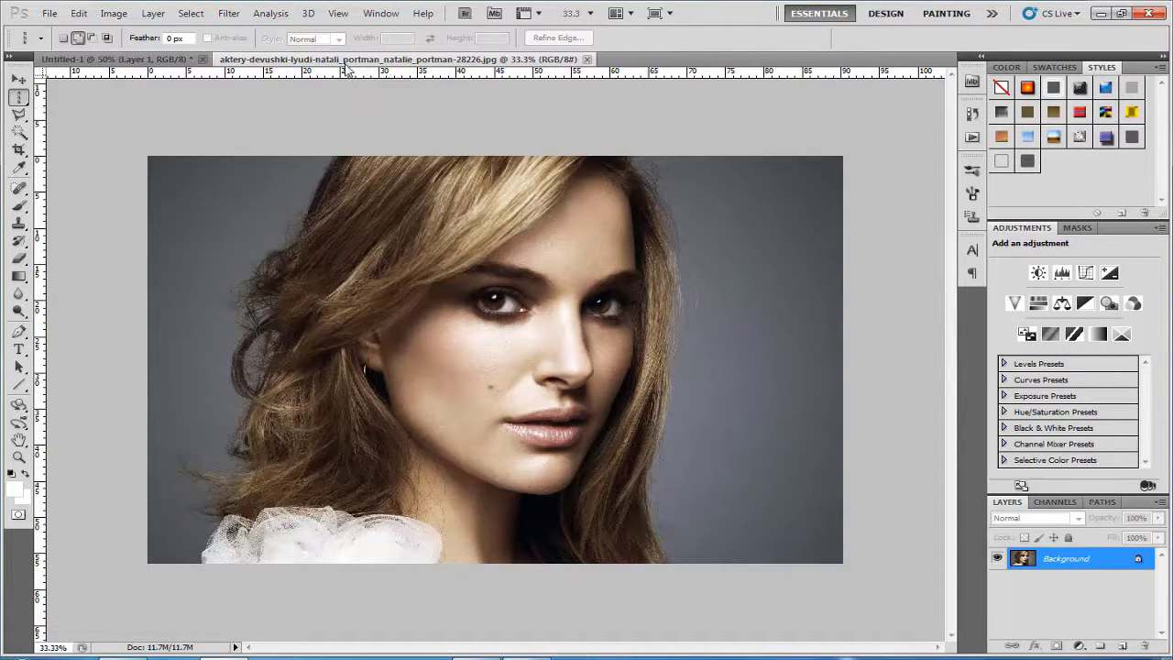
click(110, 59)
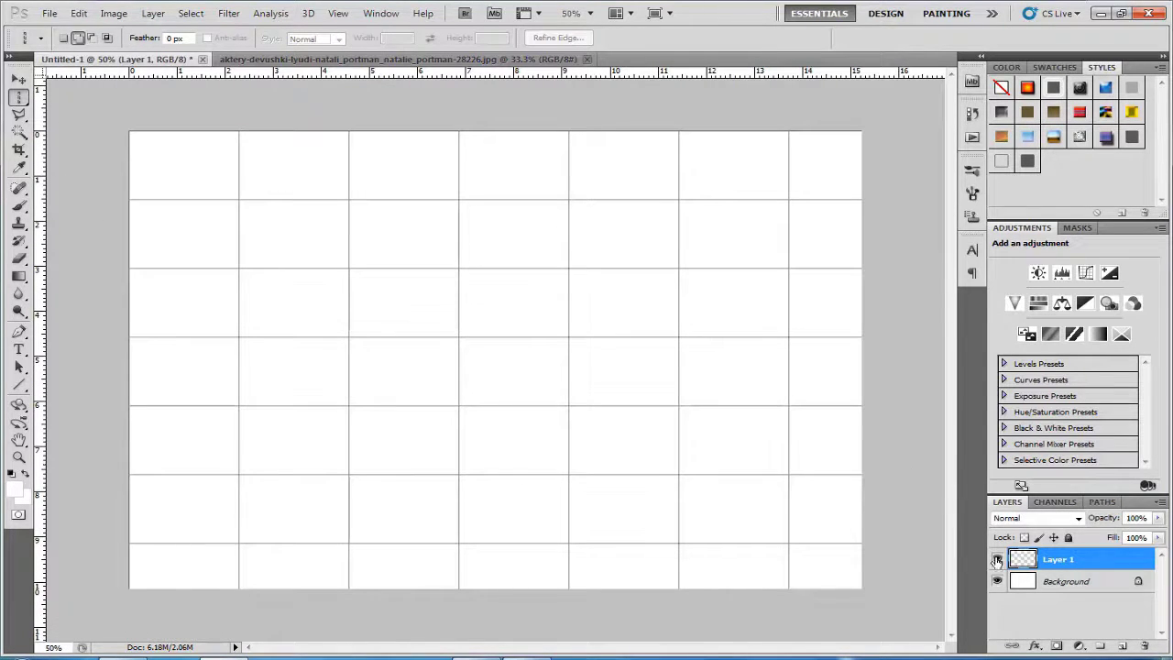
Select the whole grid layer and drag it onto the portrait document.
key(ctrl+a)
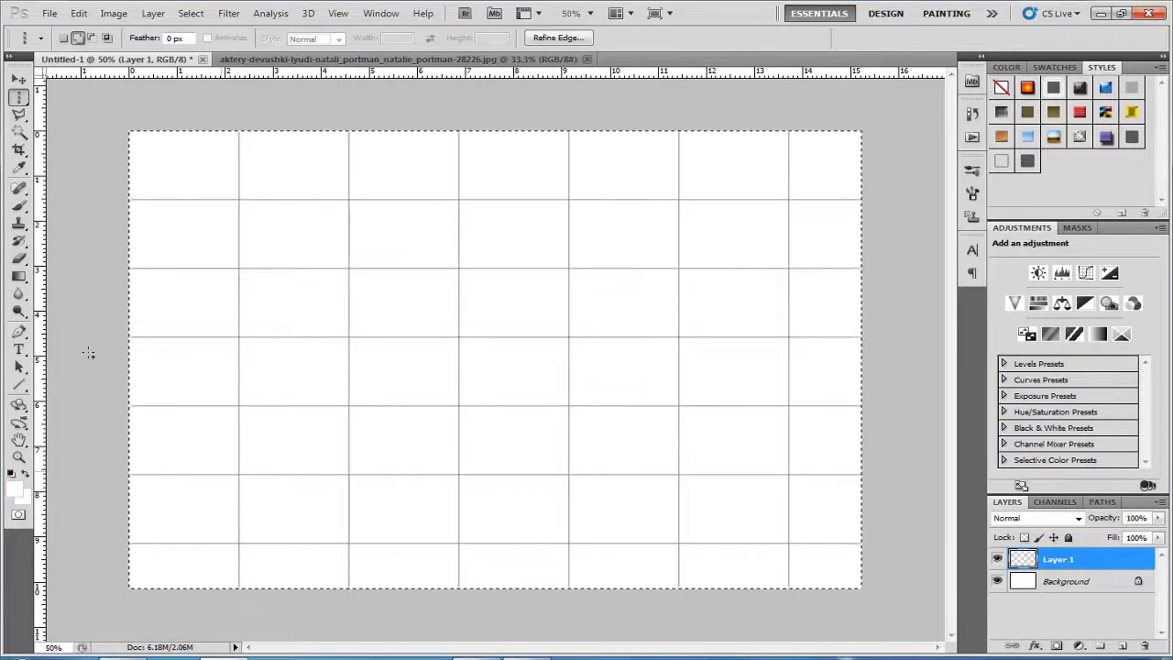
click(18, 79)
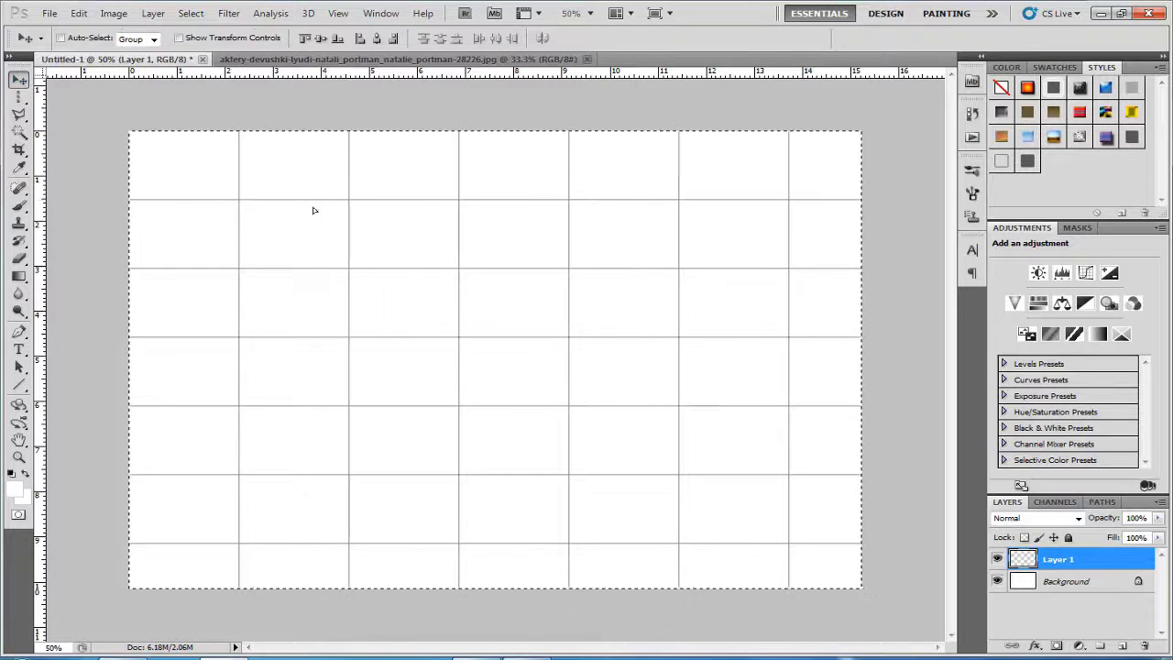
drag(311, 210, 328, 59)
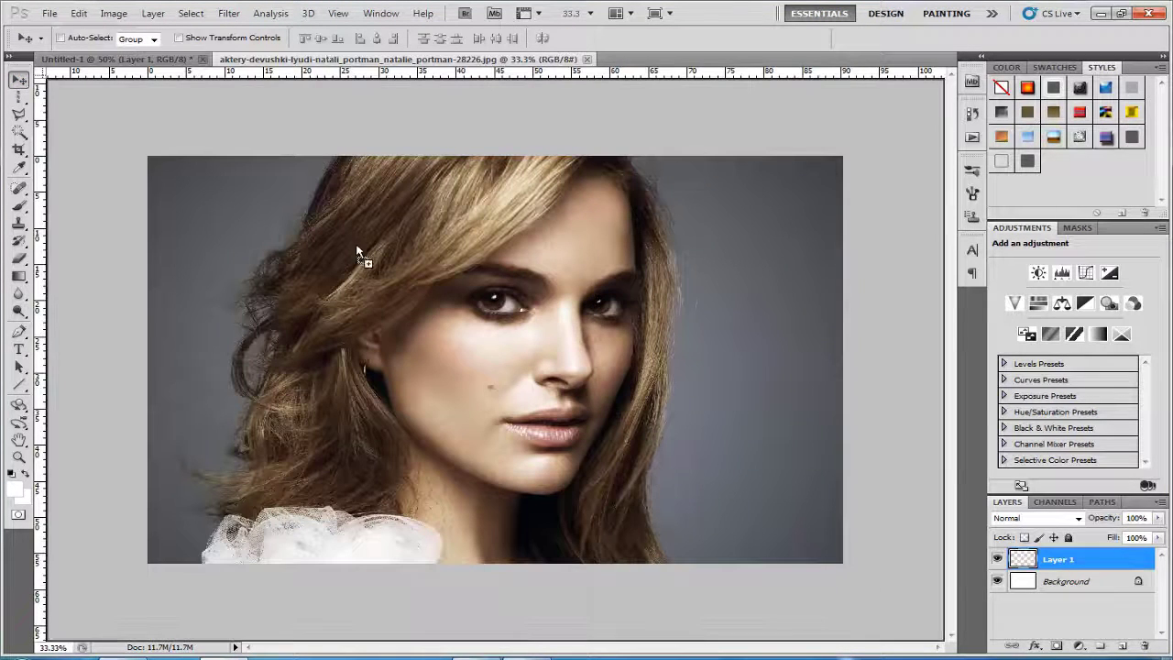
drag(328, 59, 480, 388)
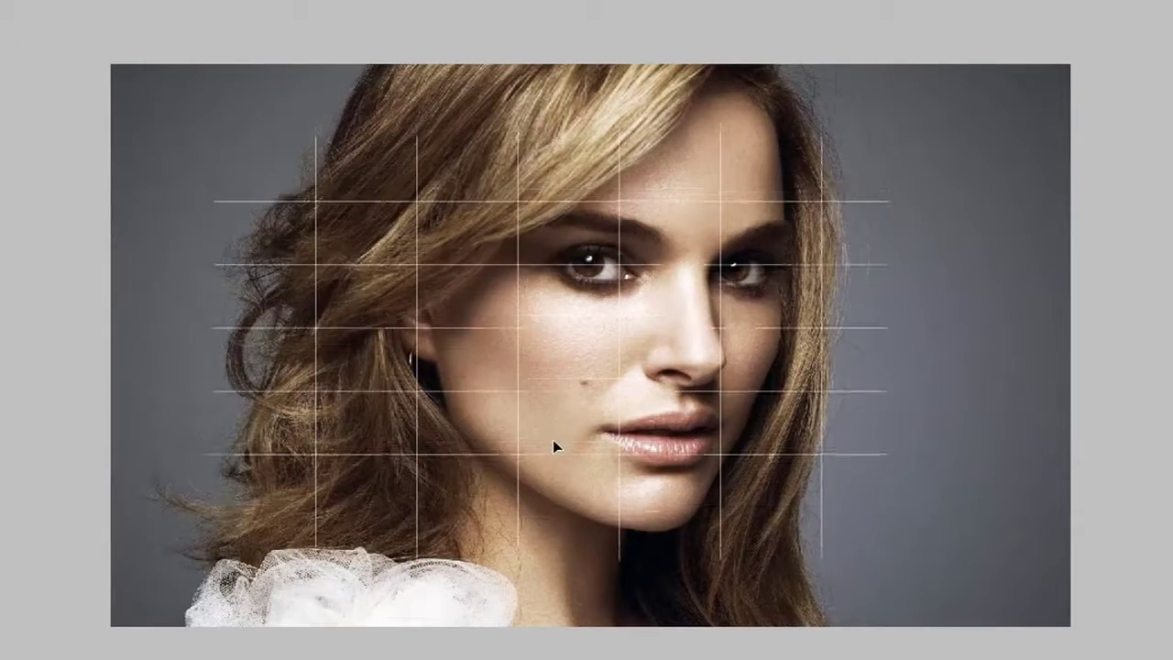
Free-transform the grid to enlarge it over nearly the whole portrait, then apply.
key(ctrl+t)
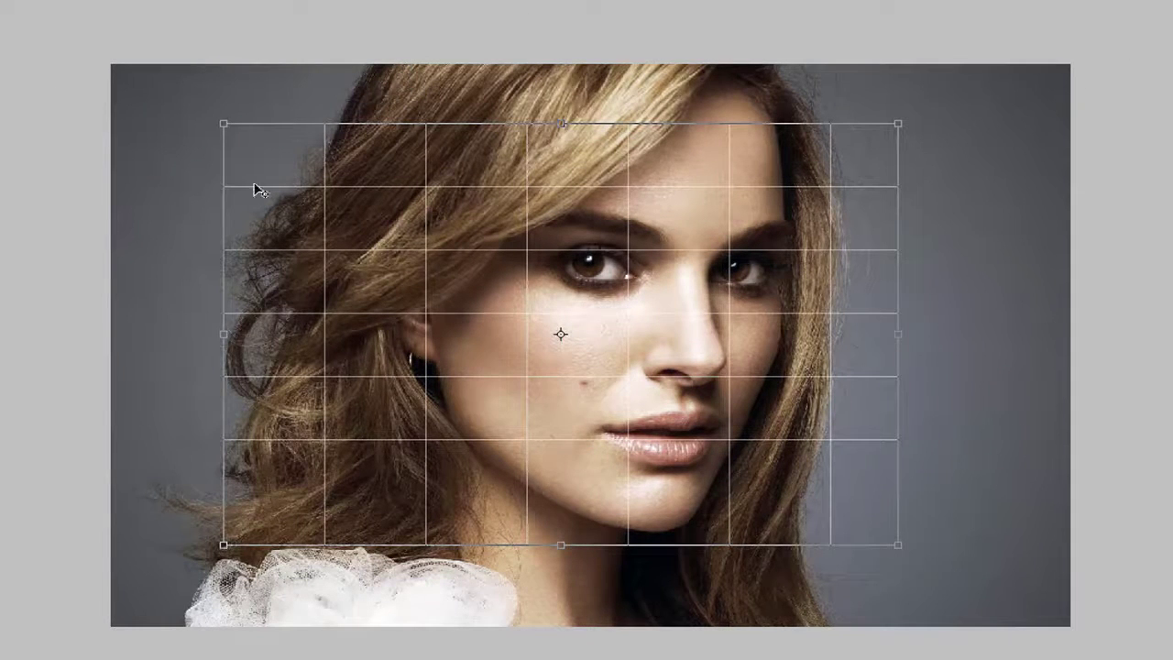
mouse_move(224, 123)
mouse_down()
mouse_move(194, 10)
mouse_move(116, 63)
mouse_up()
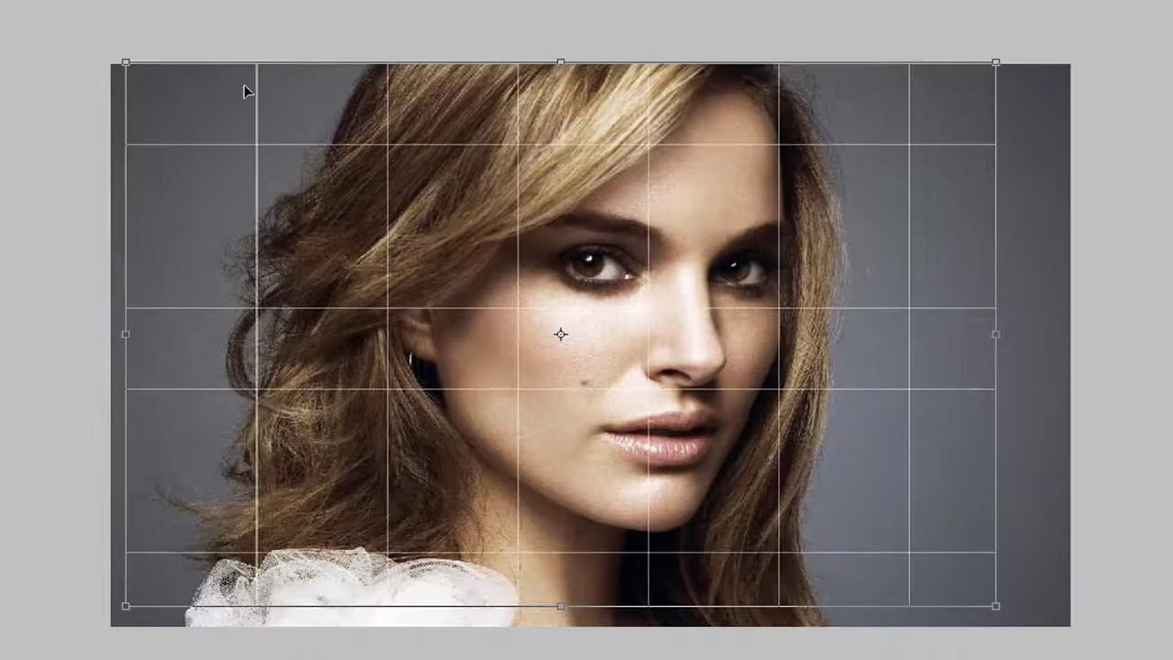
drag(1005, 608, 999, 600)
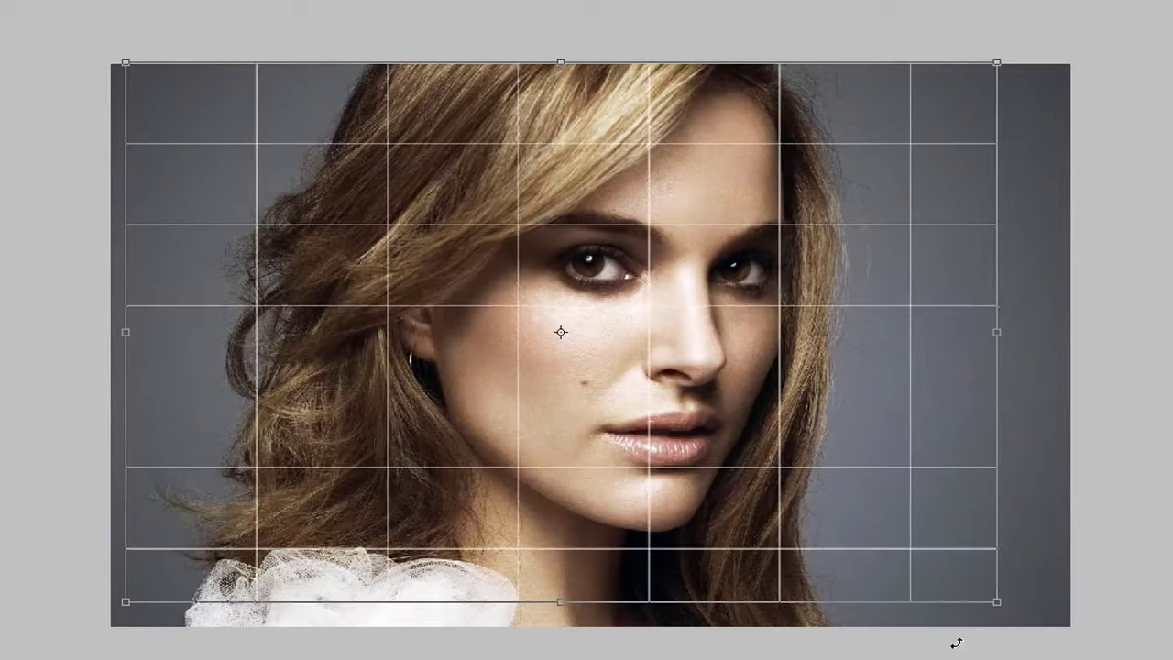
drag(560, 601, 563, 607)
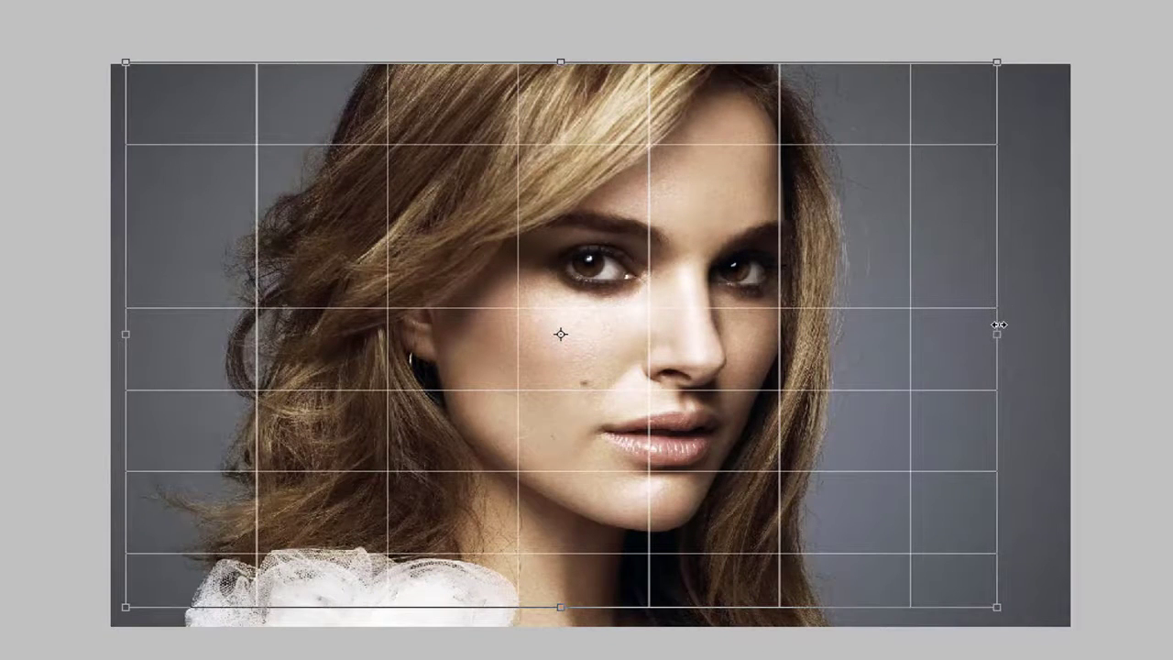
drag(997, 331, 986, 328)
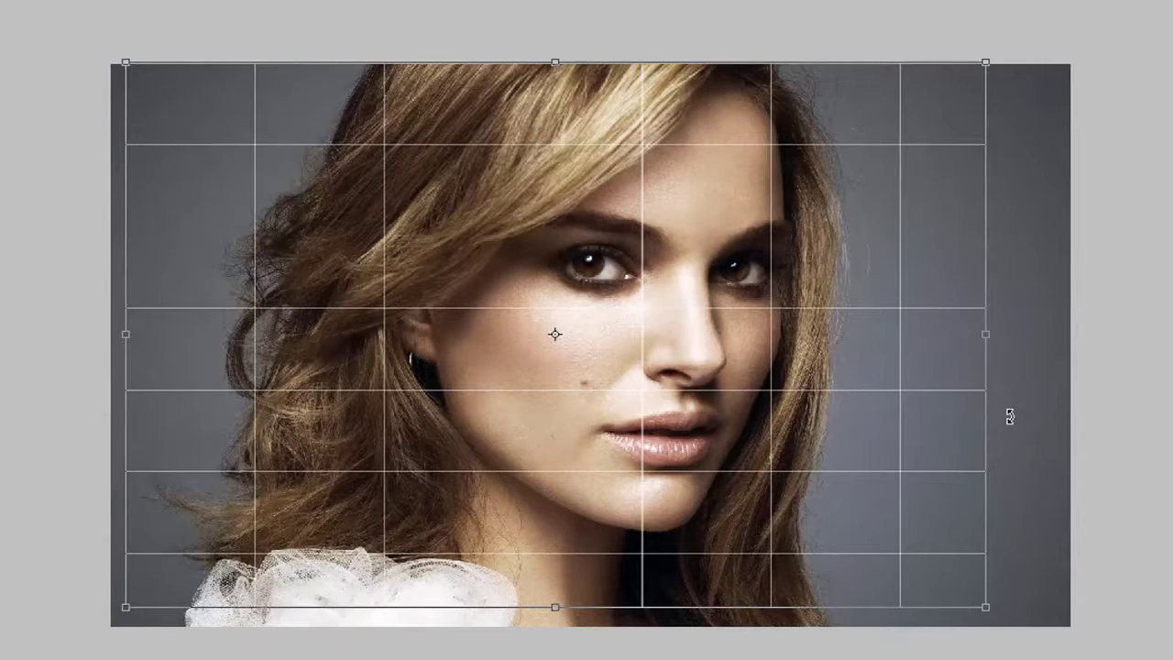
key(Return)
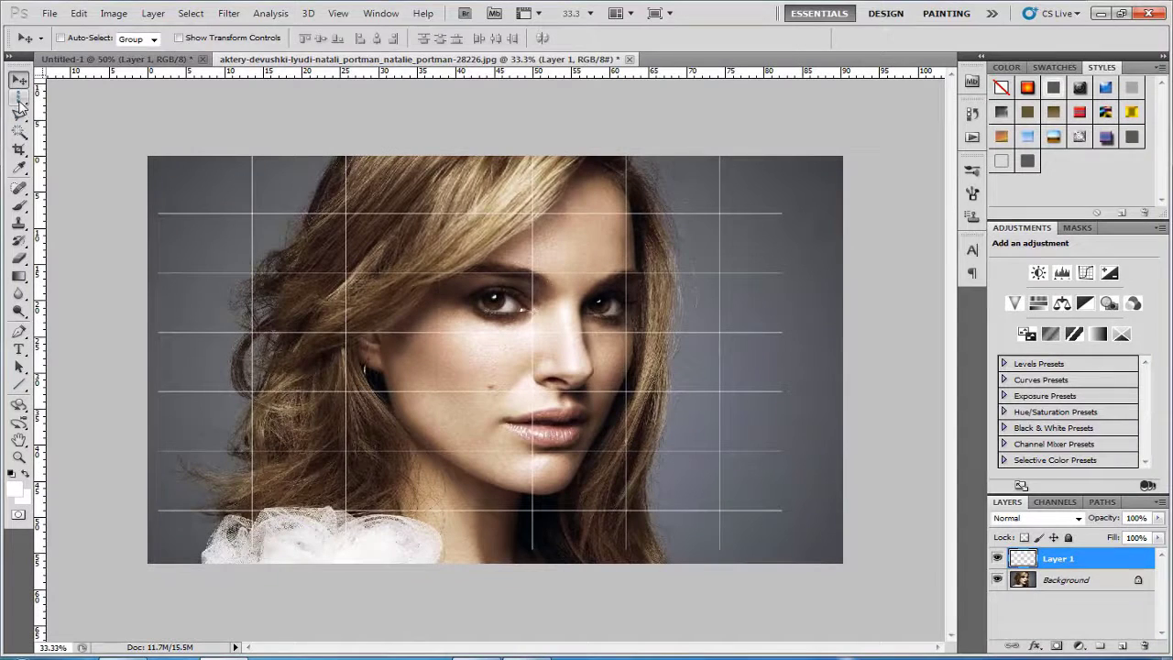
Draw a rectangular selection matching the grid's extent and crop the portrait to it.
click(19, 96)
click(62, 97)
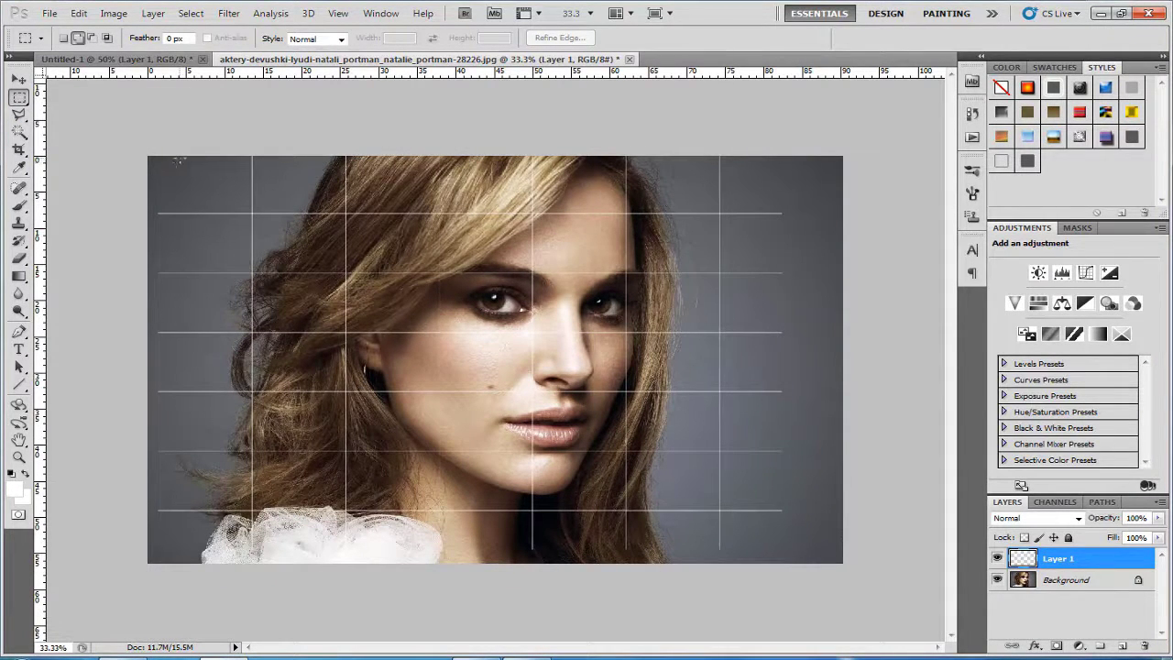
drag(179, 157, 678, 555)
mouse_move(684, 556)
mouse_down()
mouse_move(772, 567)
mouse_move(719, 582)
mouse_up()
drag(719, 582, 718, 582)
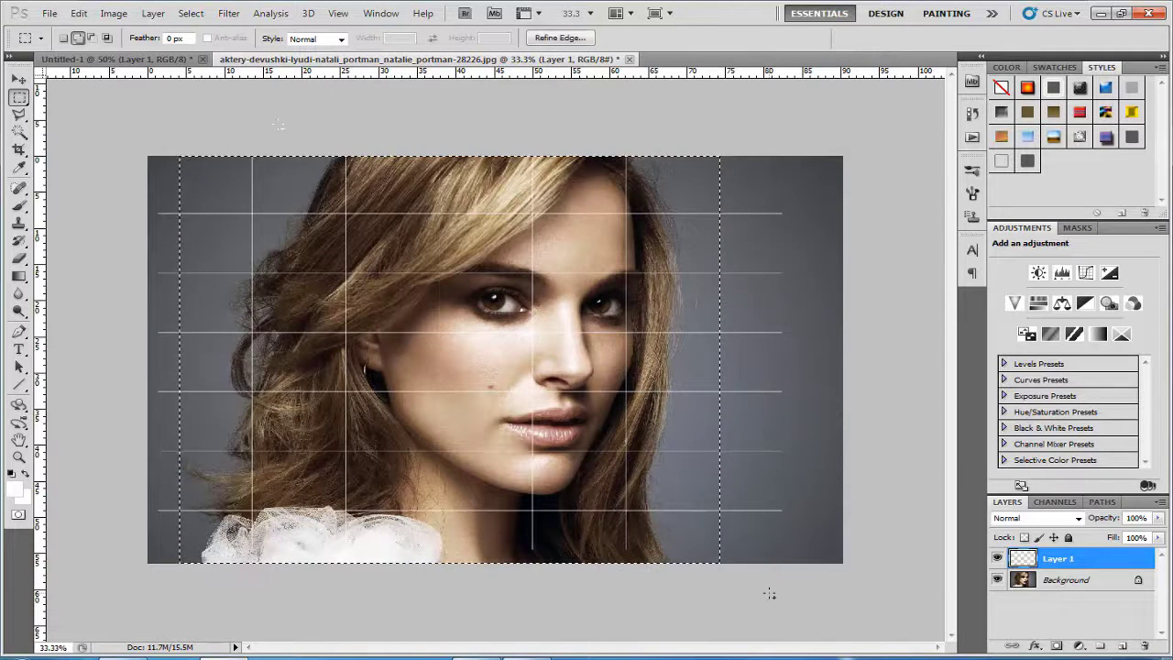
click(79, 13)
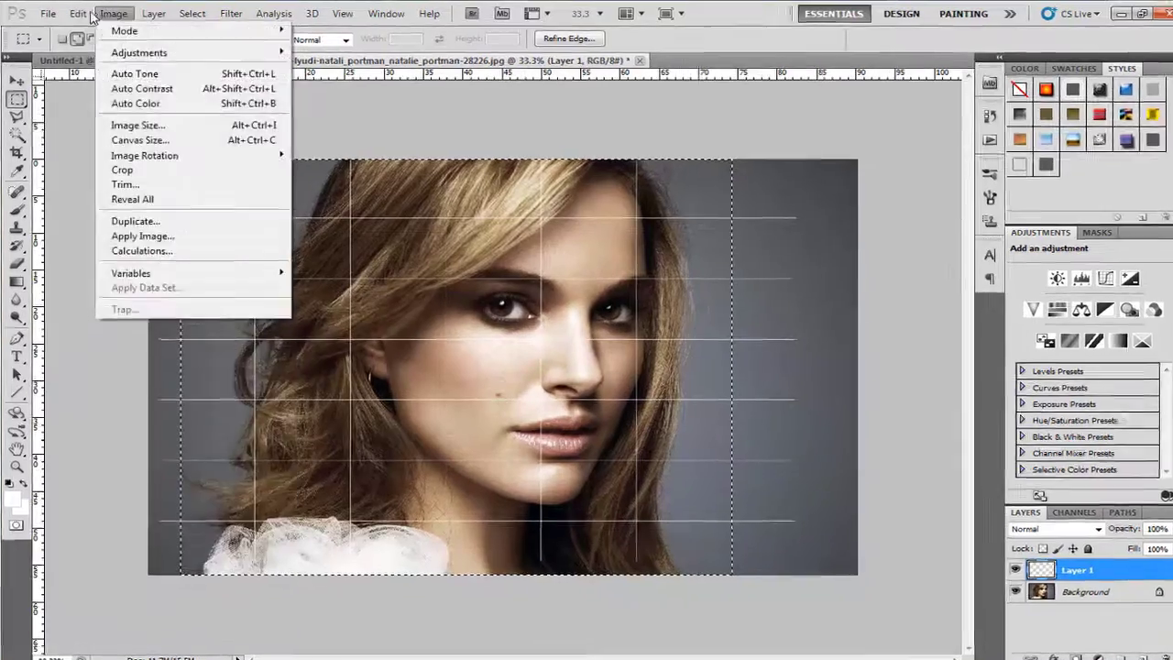
mouse_move(112, 15)
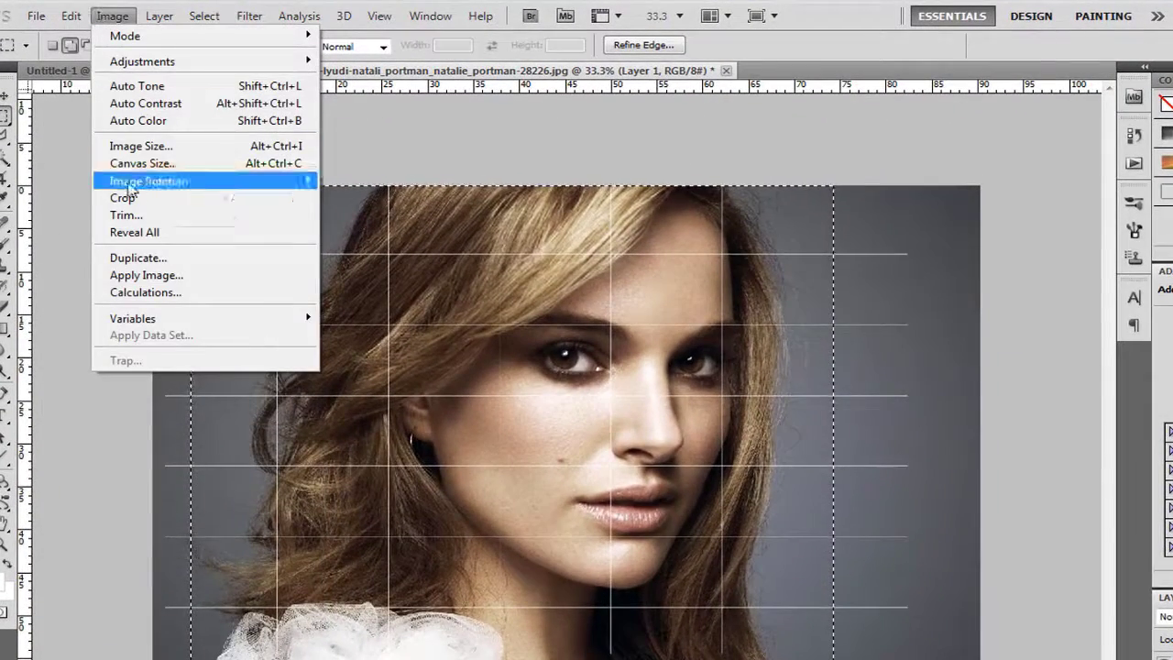
click(123, 198)
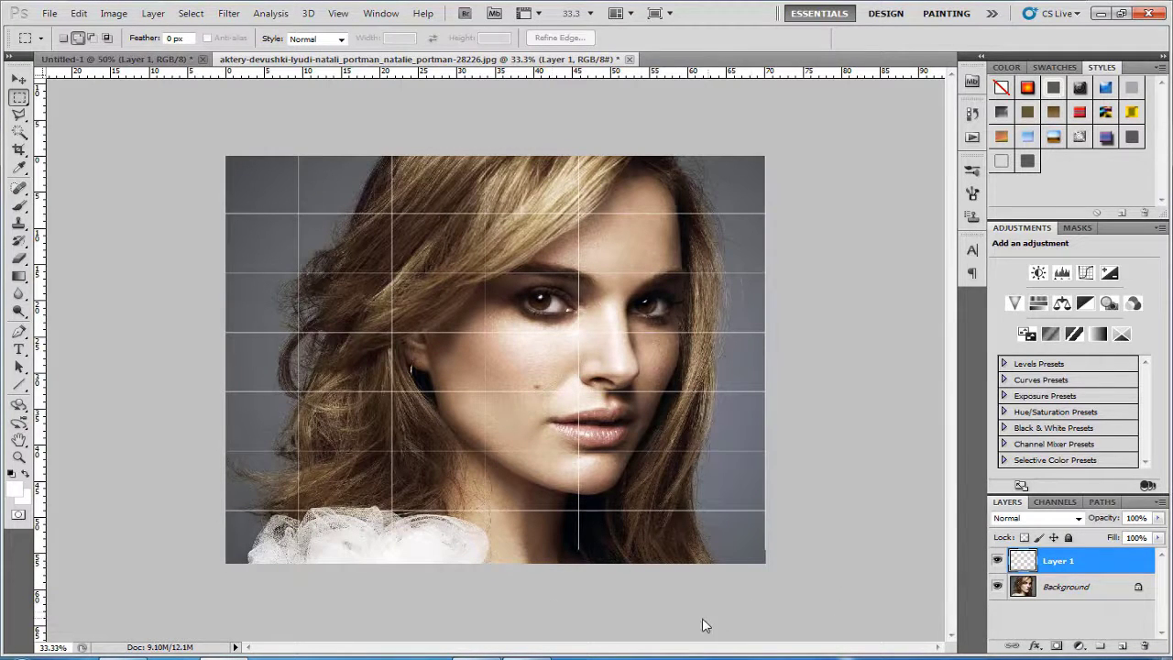
Stretch the grid's bottom edge down to the bottom of the cropped image.
key(ctrl+t)
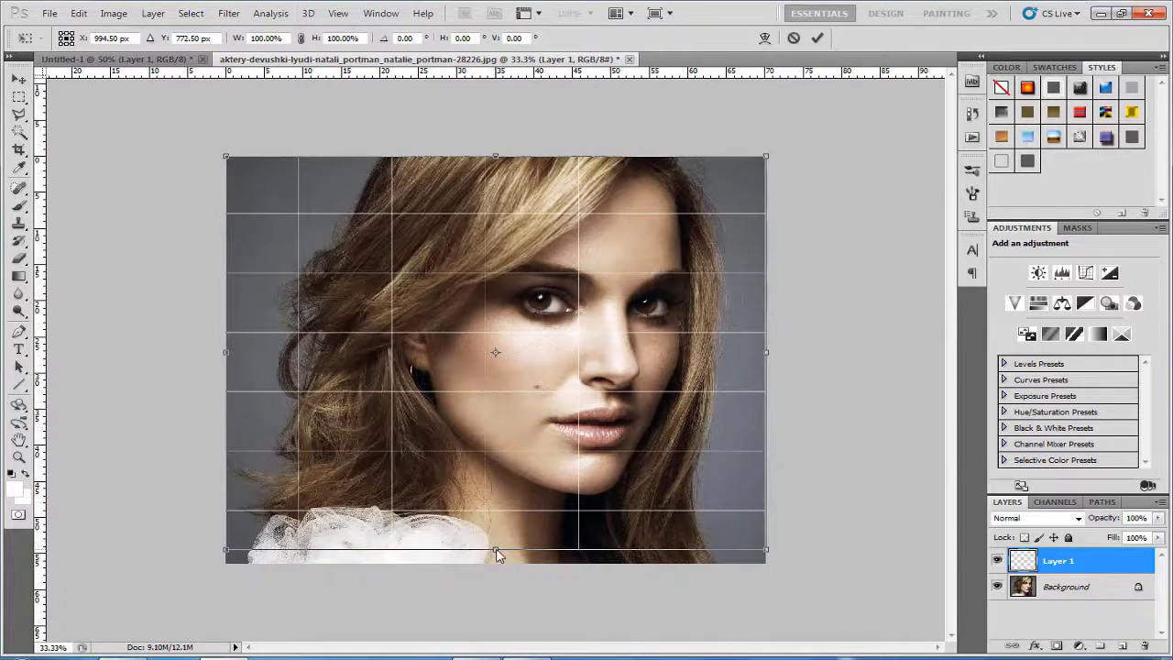
drag(496, 551, 497, 561)
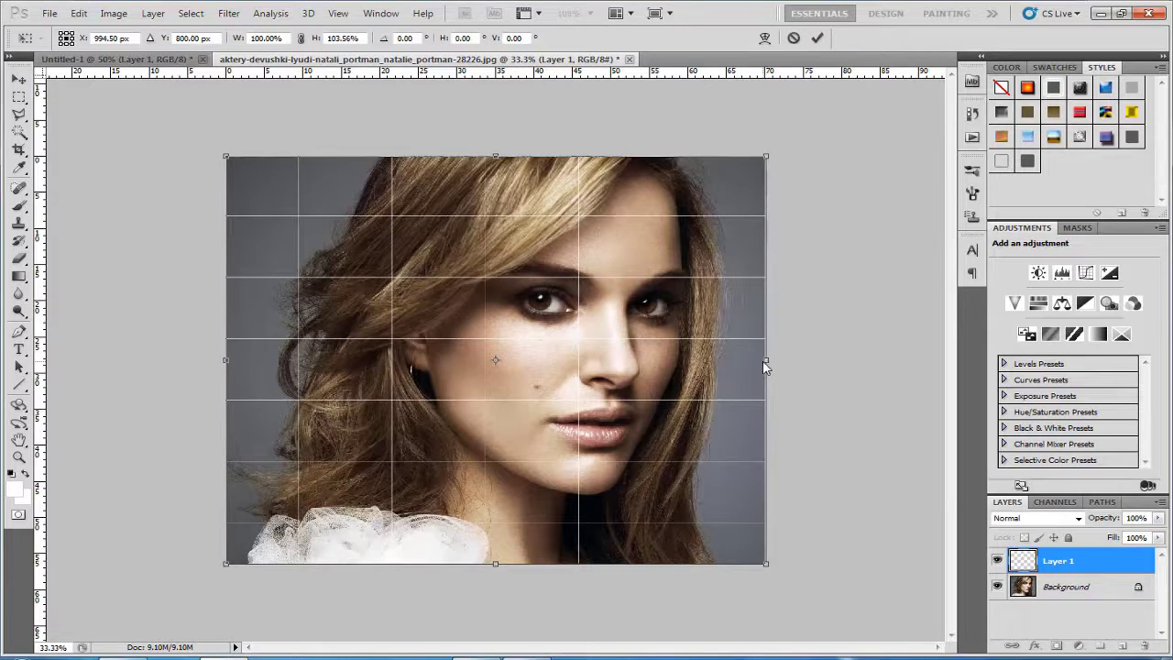
key(Return)
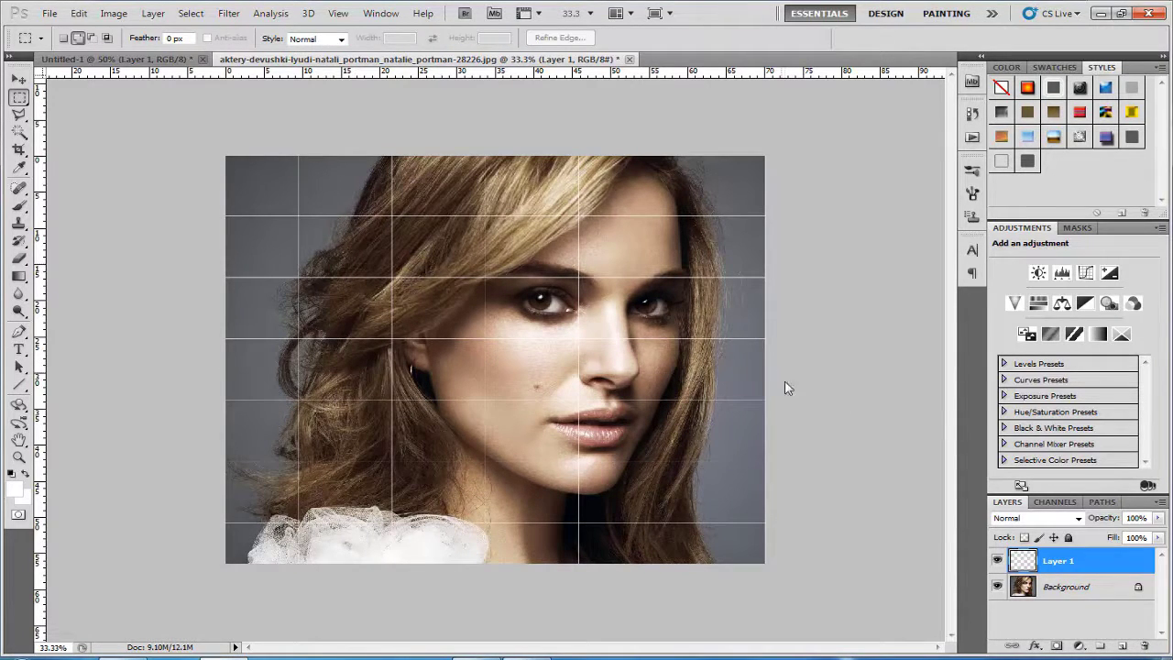
Rename Layer 1 to Grid.
double_click(1058, 560)
text(s)
key(Return)
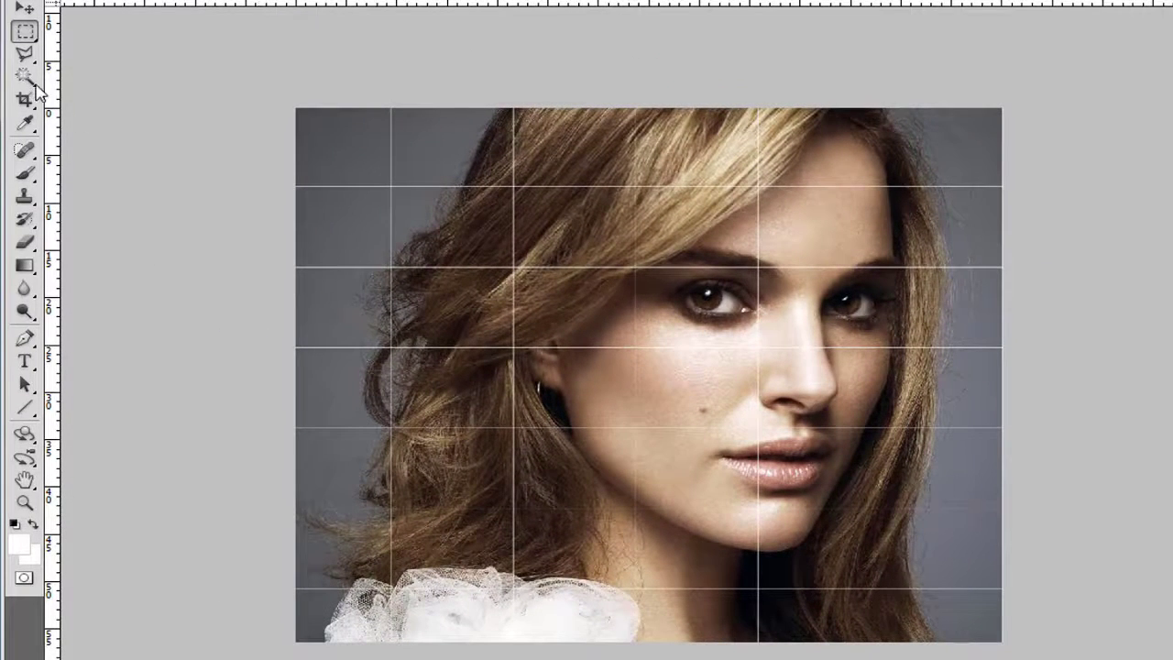
With the Magic Wand, select the top-row and right-column grid cells.
click(33, 82)
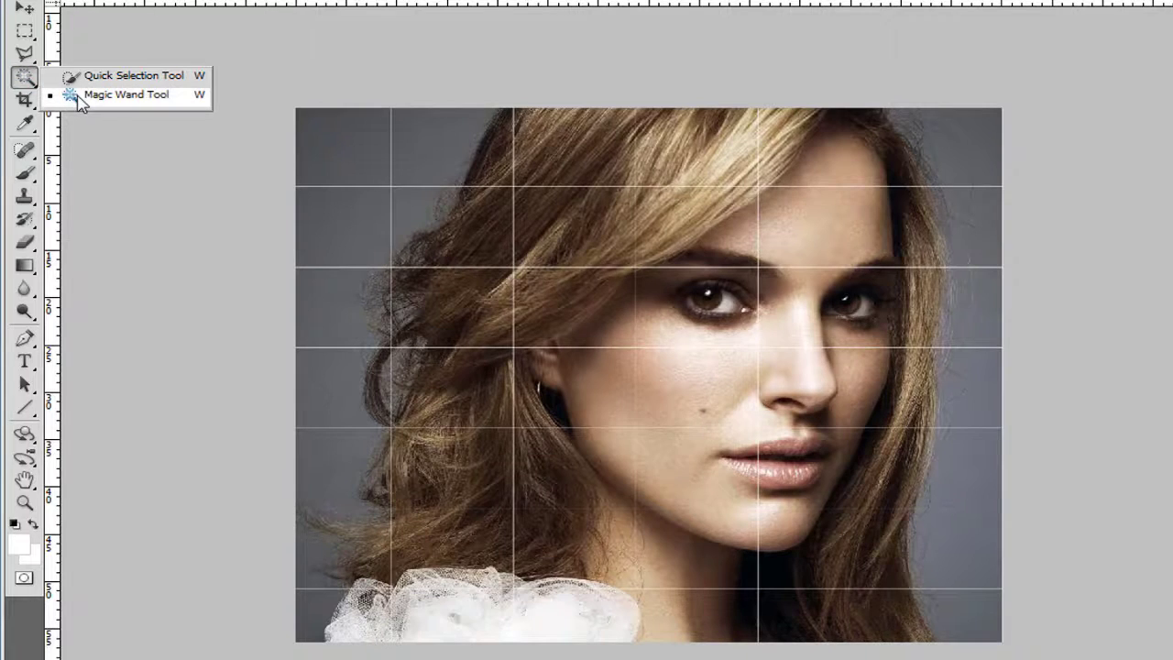
click(78, 95)
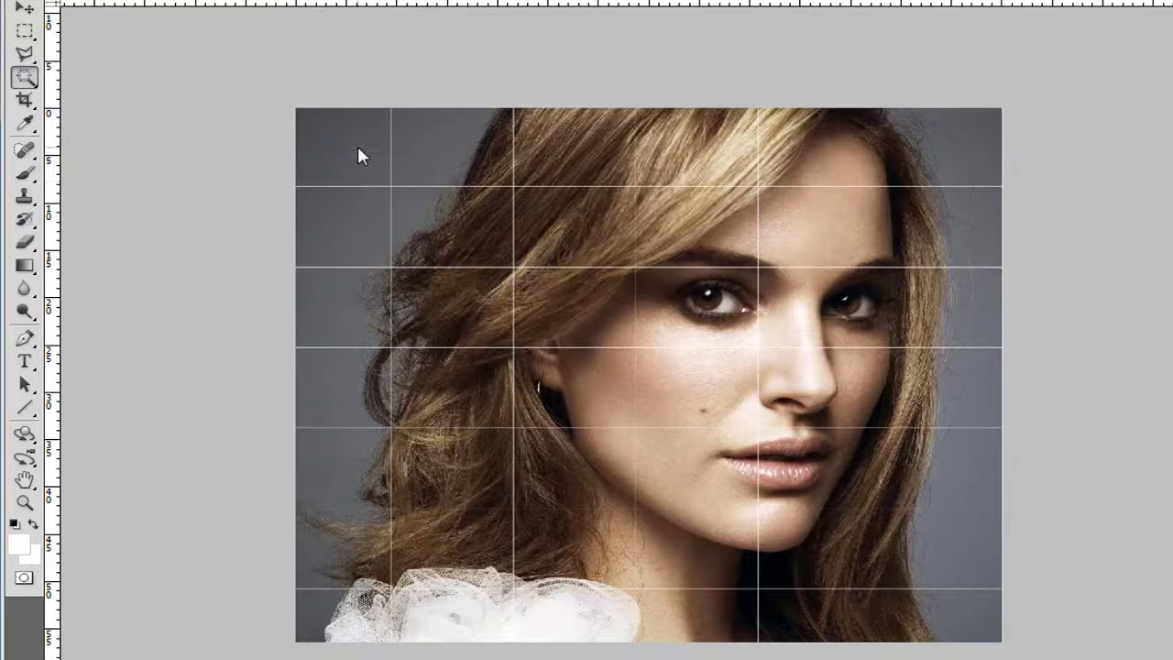
click(352, 146)
shift+click(471, 146)
mouse_move(516, 110)
mouse_down()
mouse_move(837, 149)
mouse_move(972, 183)
mouse_up()
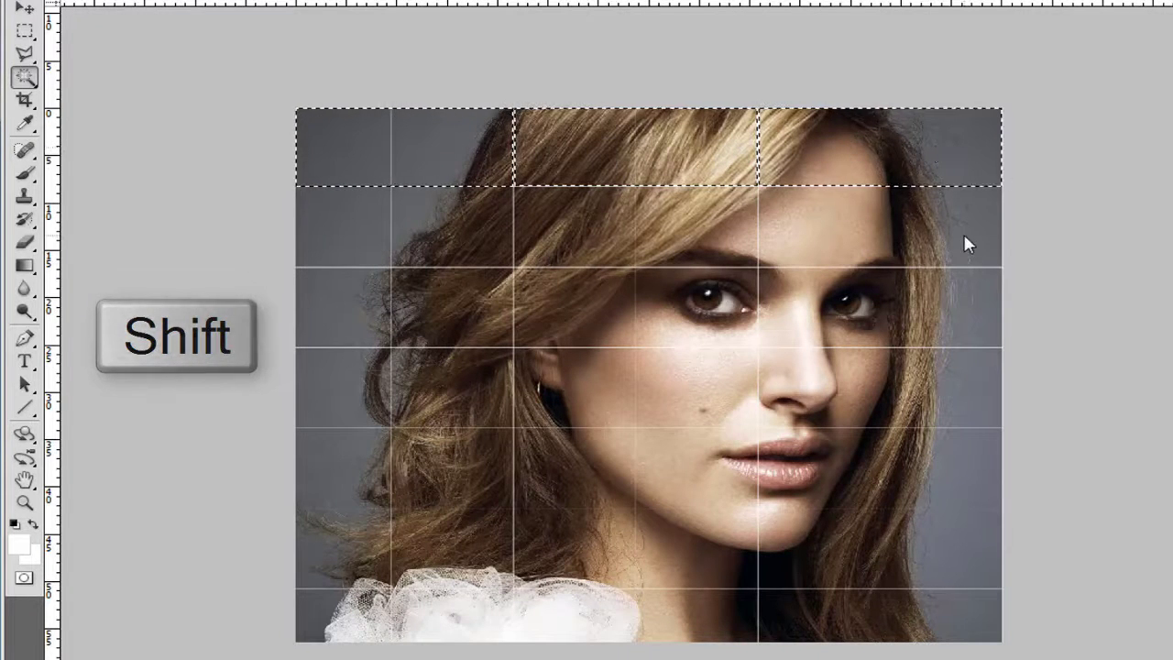
drag(882, 188, 964, 265)
shift+click(968, 316)
shift+click(970, 397)
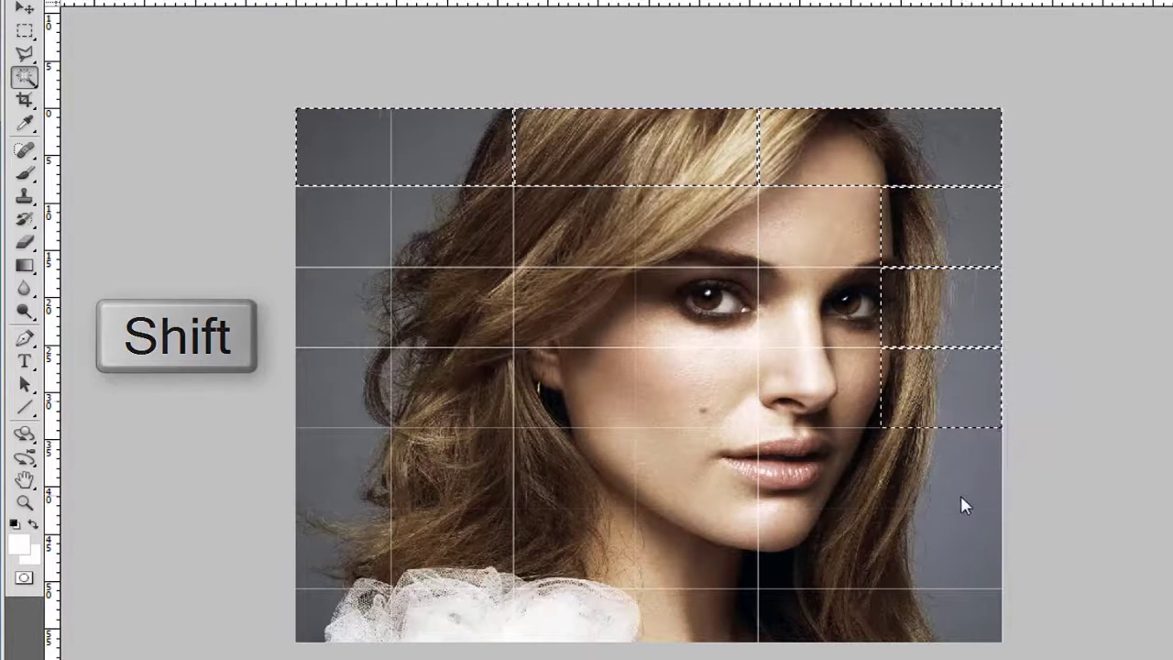
shift+click(961, 555)
shift+click(977, 618)
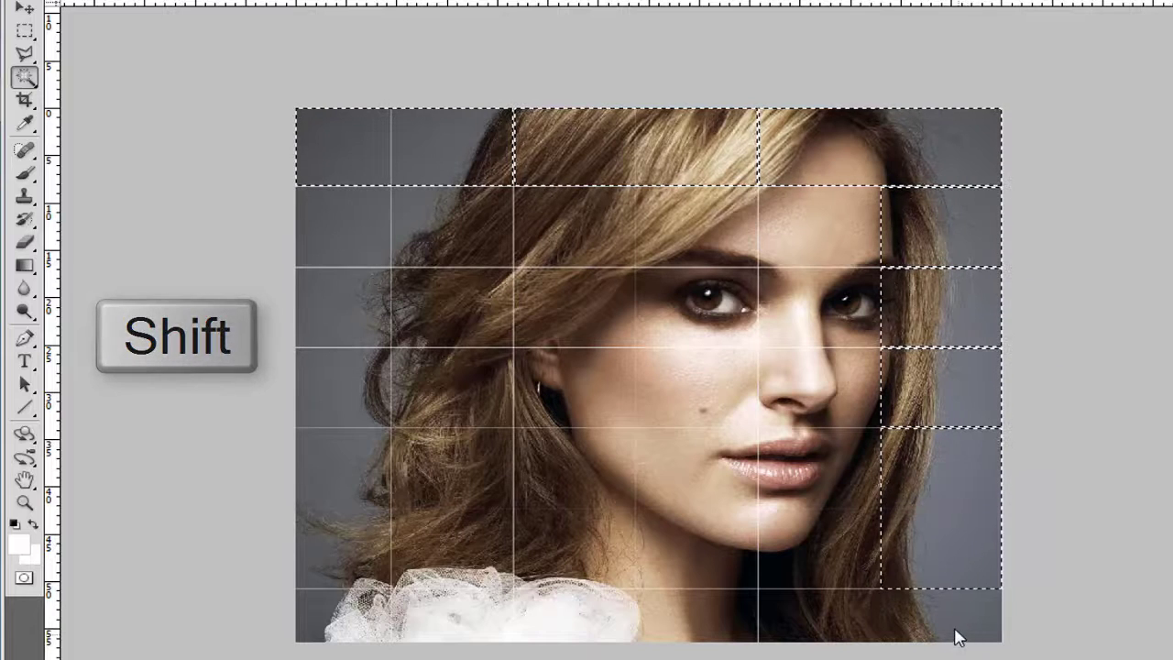
Add the bottom-row and left-column cells, then remove one right-column cell.
shift+click(796, 629)
shift+click(694, 628)
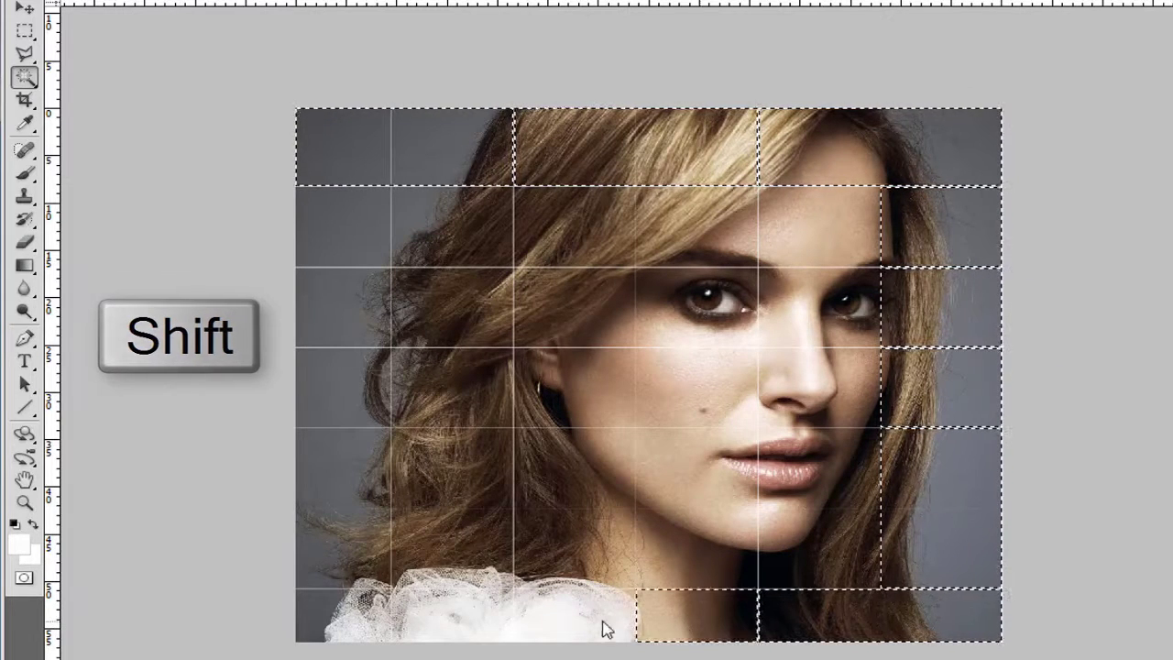
shift+click(561, 625)
shift+click(461, 621)
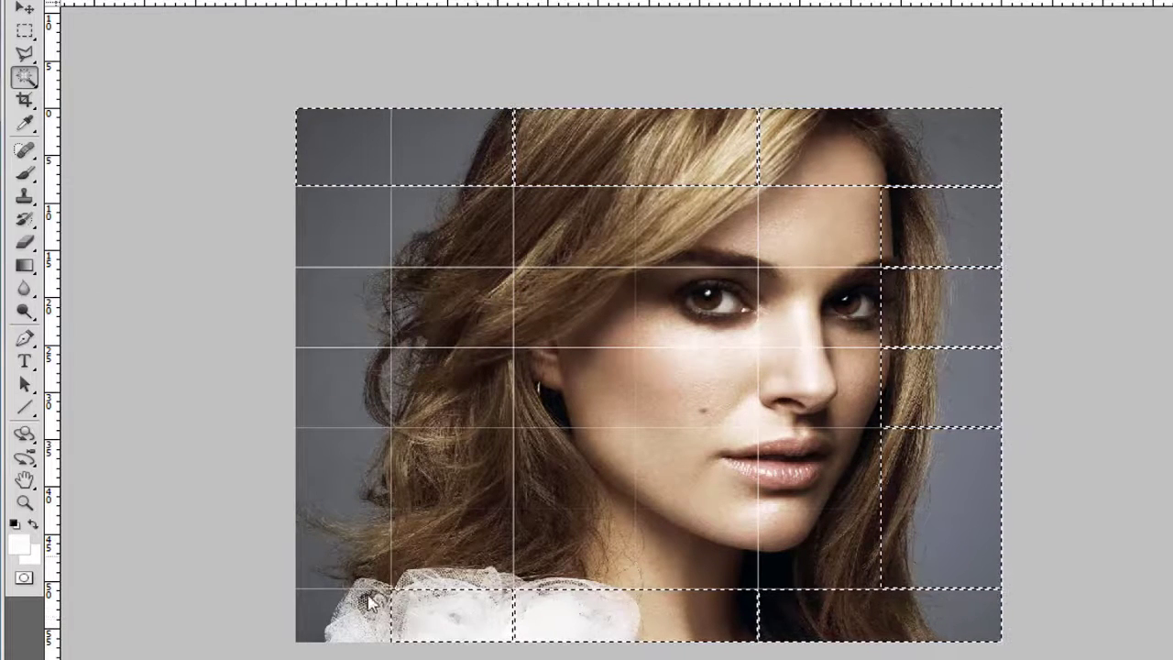
shift+click(325, 546)
shift+click(330, 463)
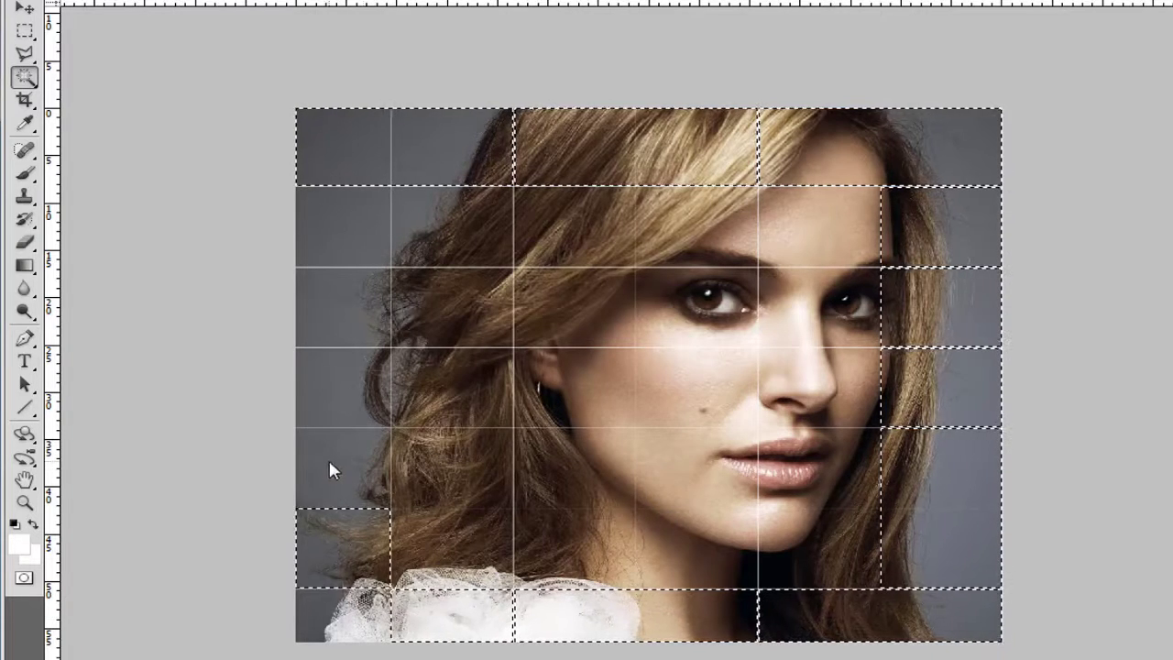
shift+click(338, 387)
shift+click(363, 301)
shift+click(362, 215)
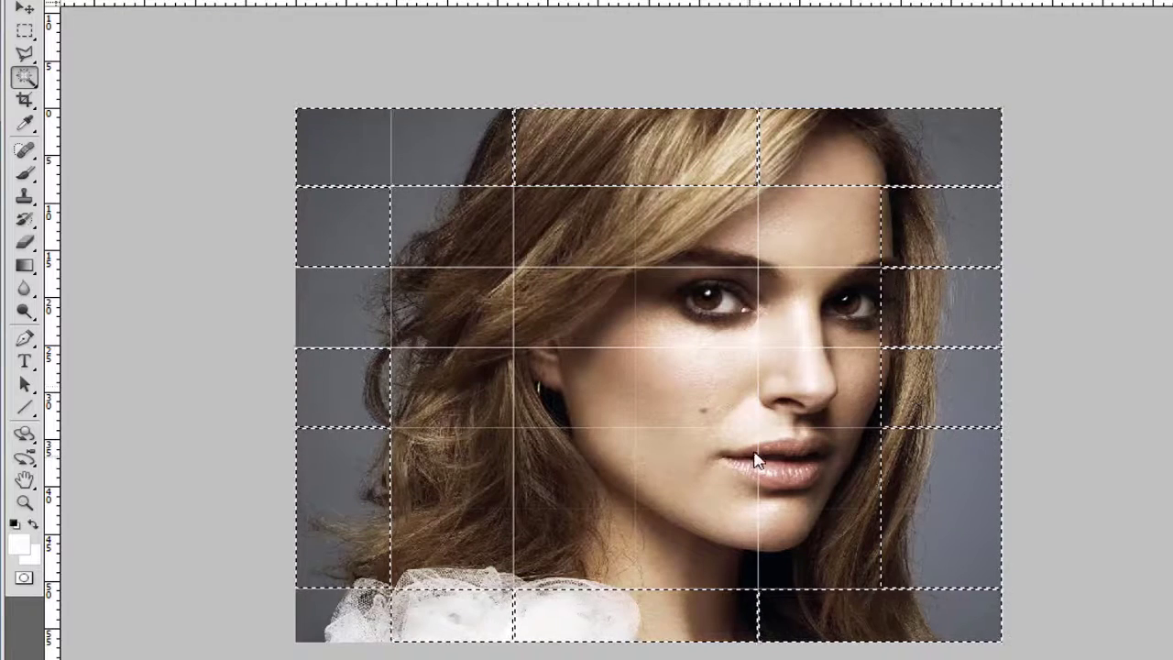
shift+click(916, 403)
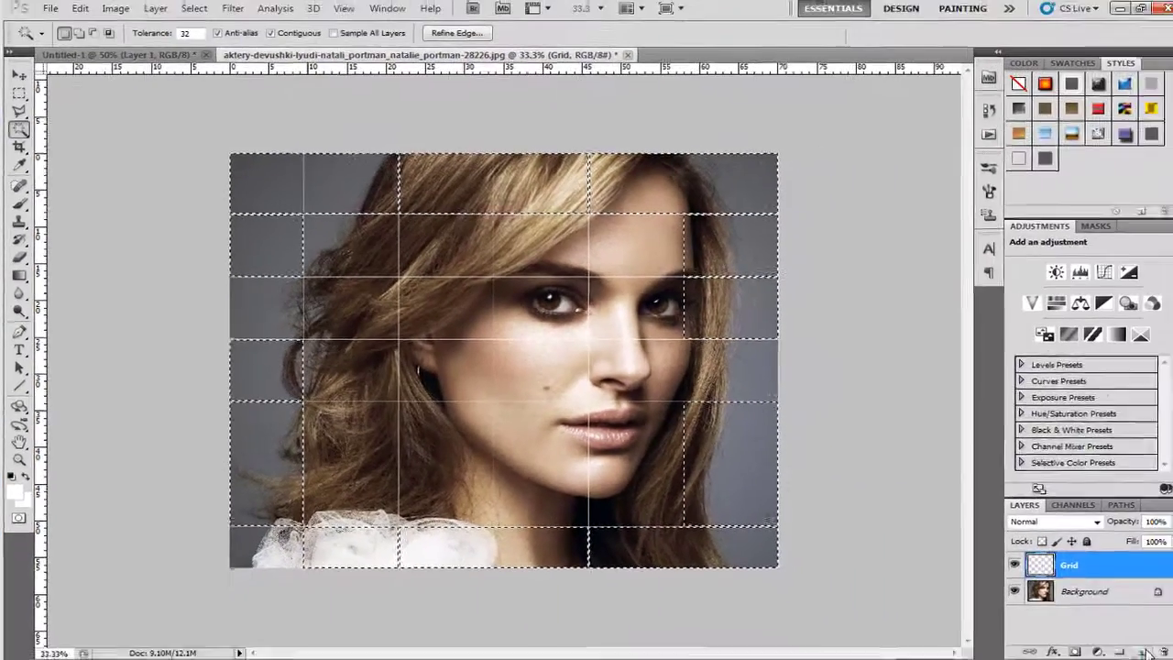
Fill the selected edge cells with white on a new layer above Grid, then deselect.
click(1104, 641)
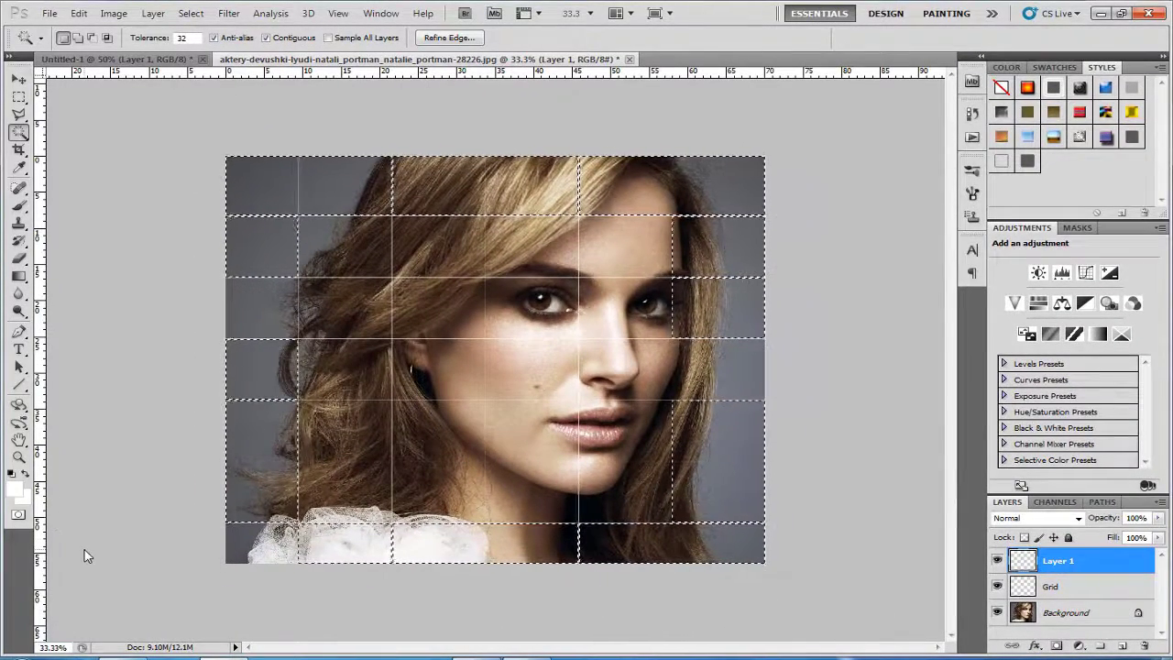
key(alt+BackSpace)
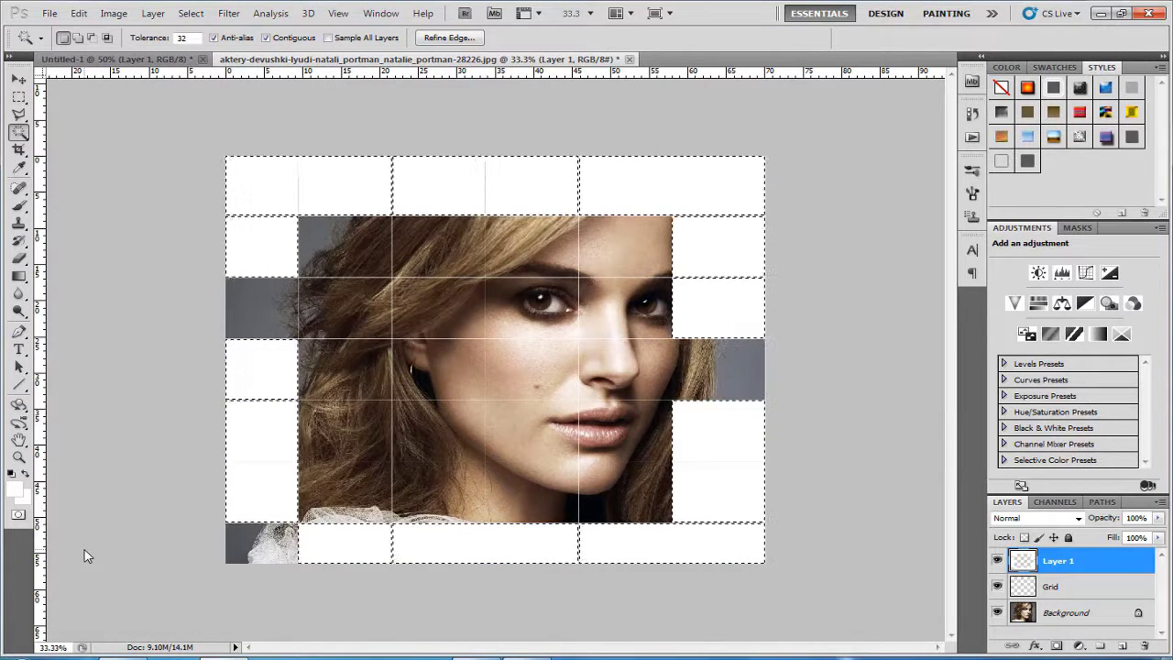
key(ctrl+d)
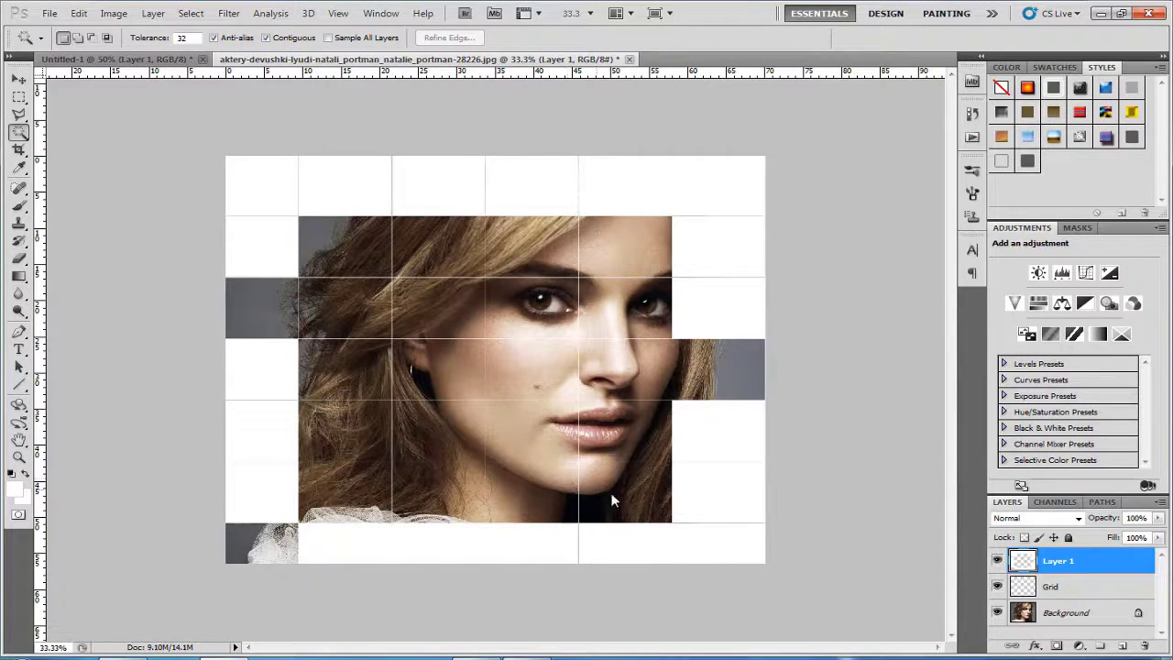
On the Grid layer, select the top-left photo cell, the eye cell and two more cells.
double_click(1050, 587)
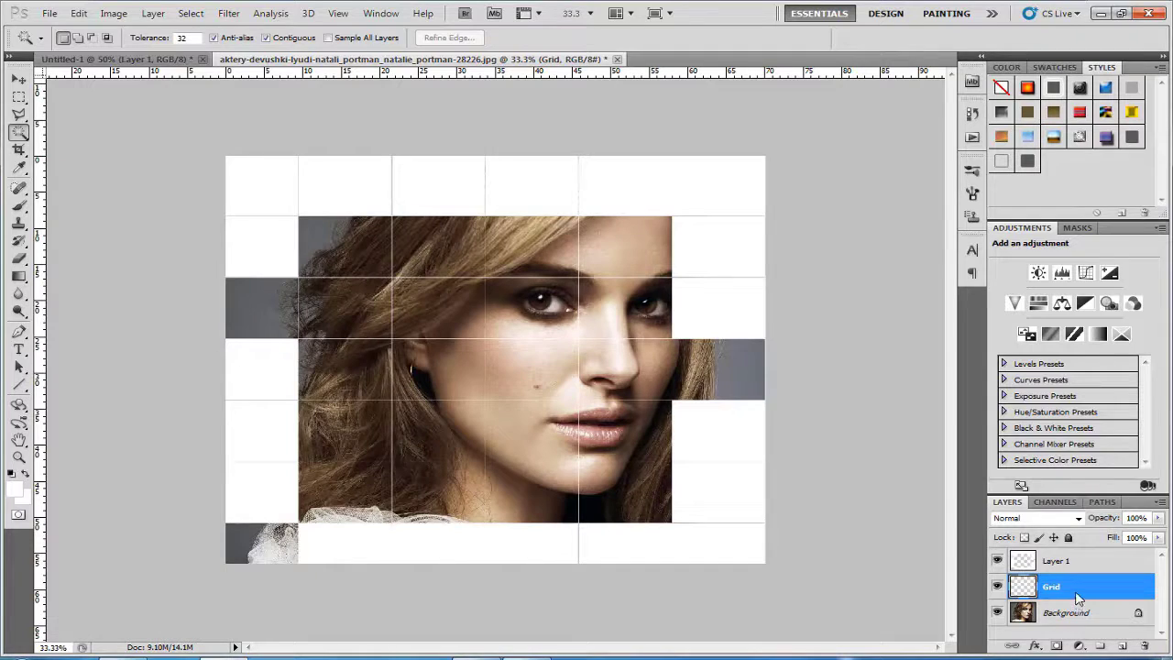
click(357, 259)
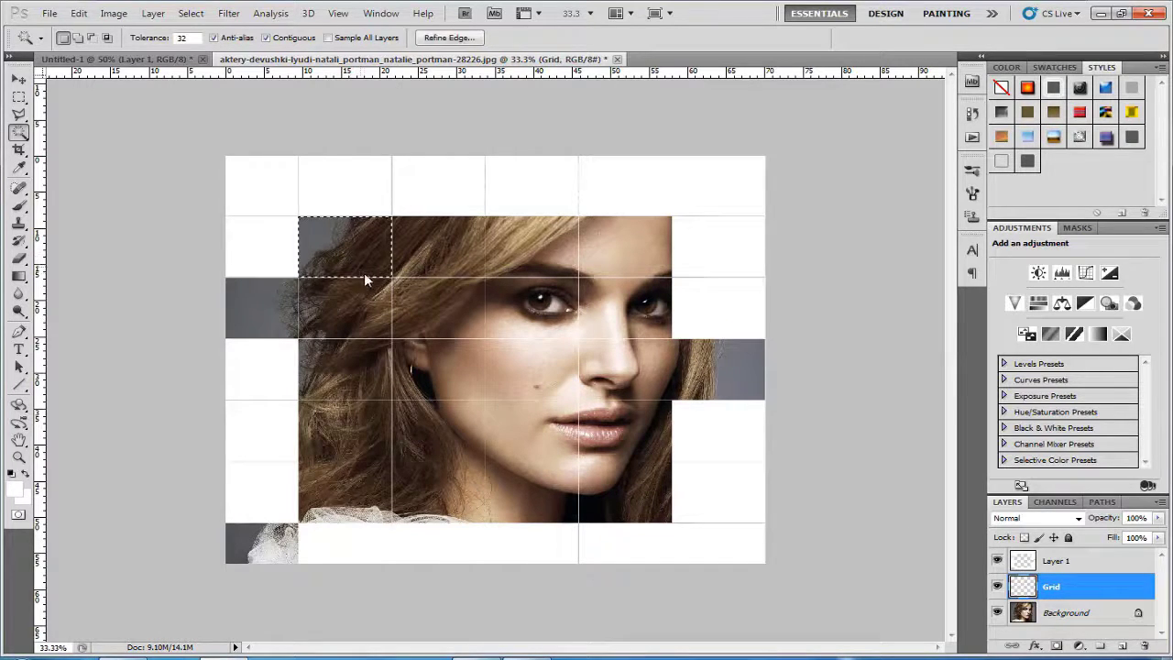
shift+click(489, 324)
shift+click(440, 431)
shift+click(629, 495)
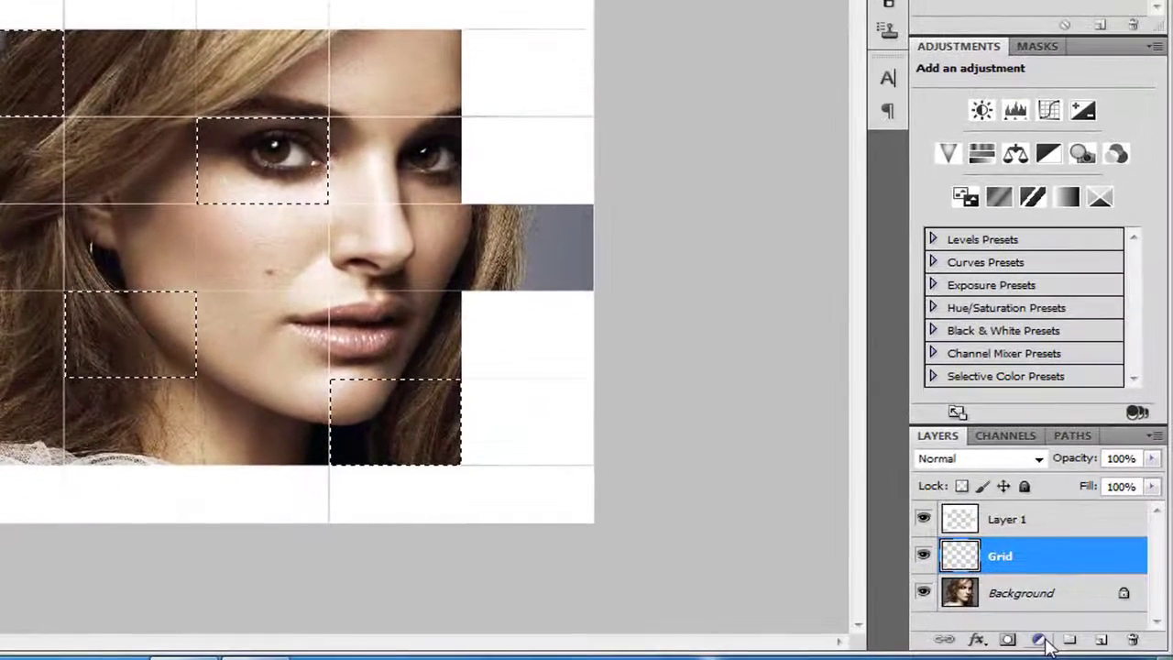
Add a colorized Hue/Saturation layer with hue 279, saturation 34, lightness −2.
click(1041, 640)
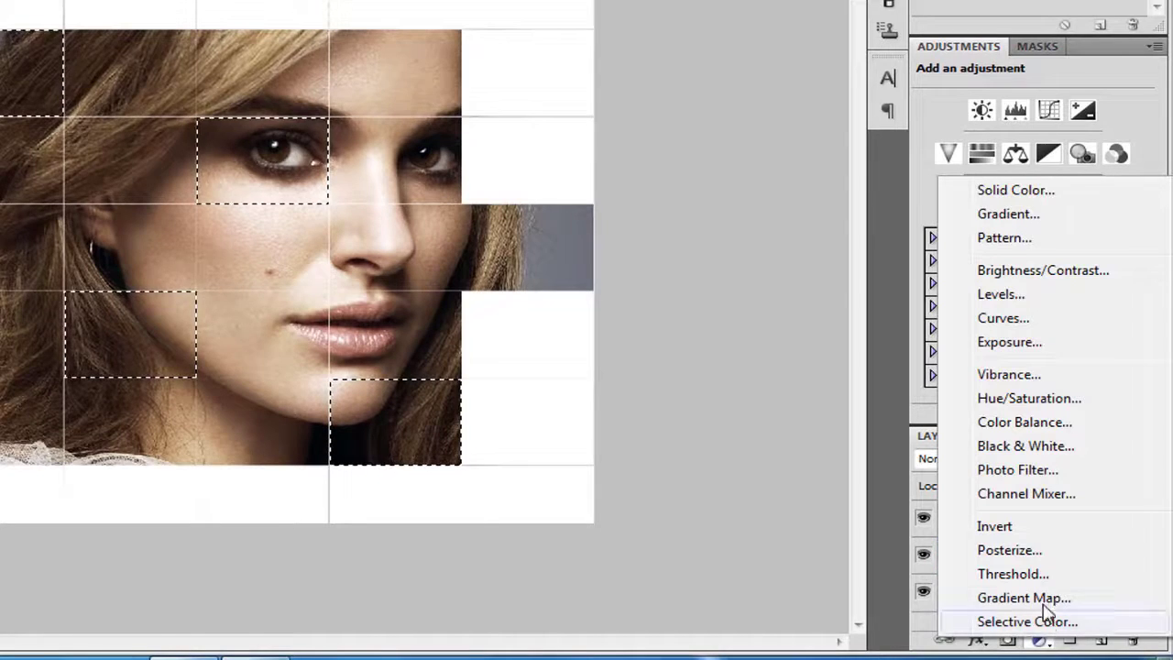
click(1017, 400)
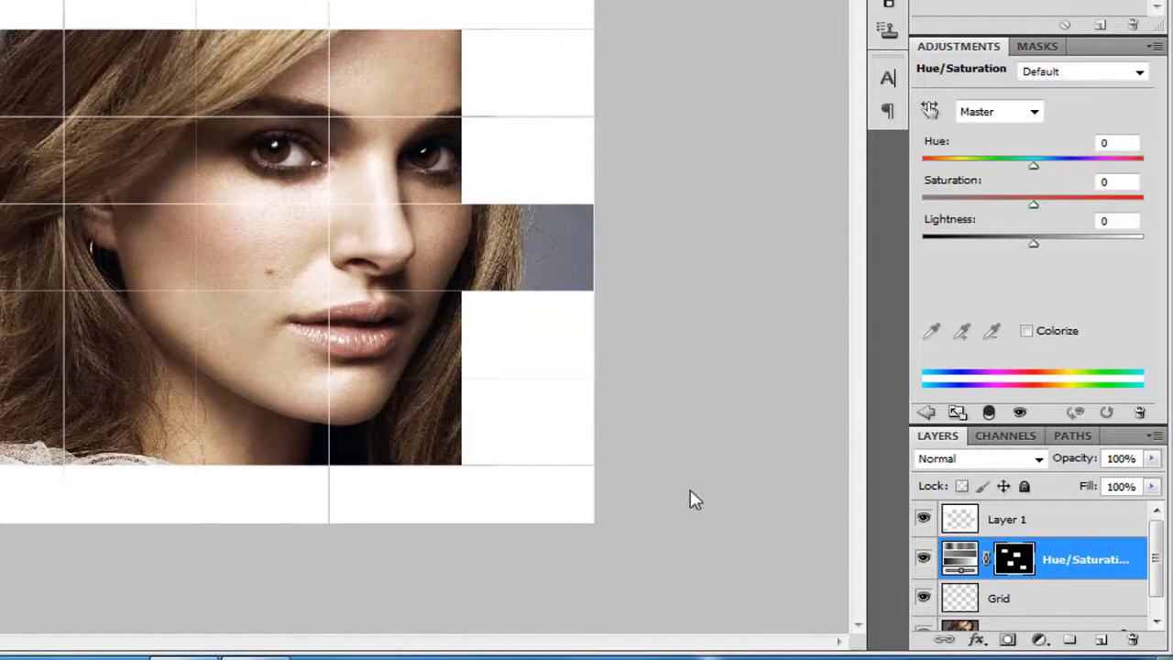
click(1027, 331)
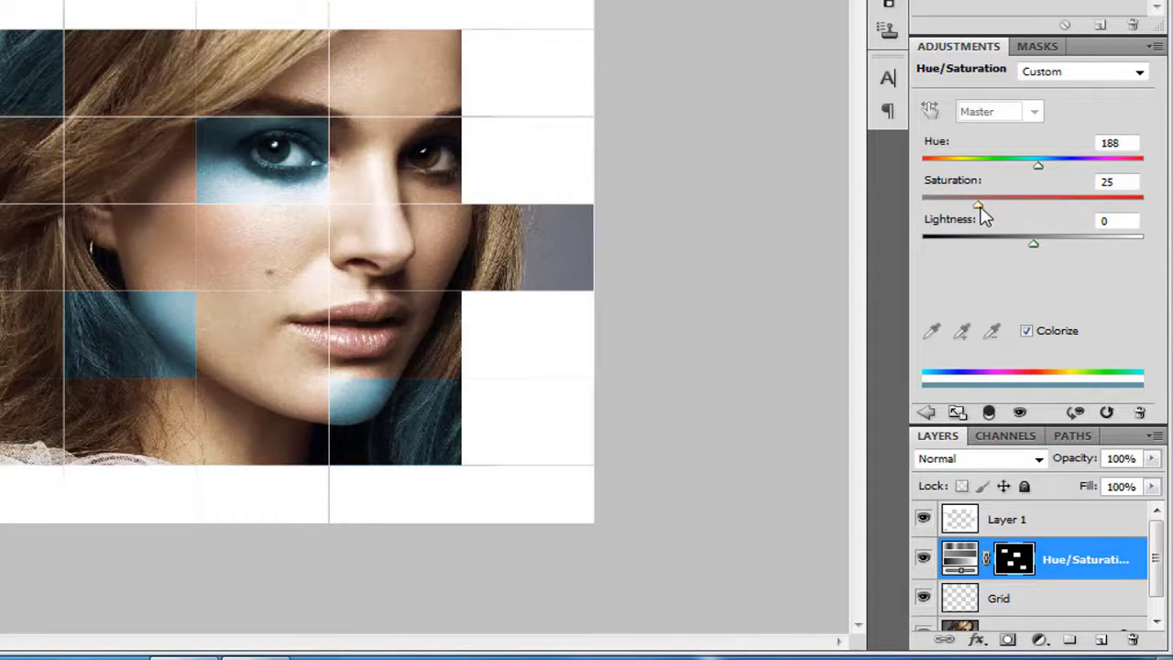
drag(982, 215, 1003, 215)
mouse_move(1036, 172)
mouse_down()
mouse_move(921, 173)
mouse_move(1106, 163)
mouse_up()
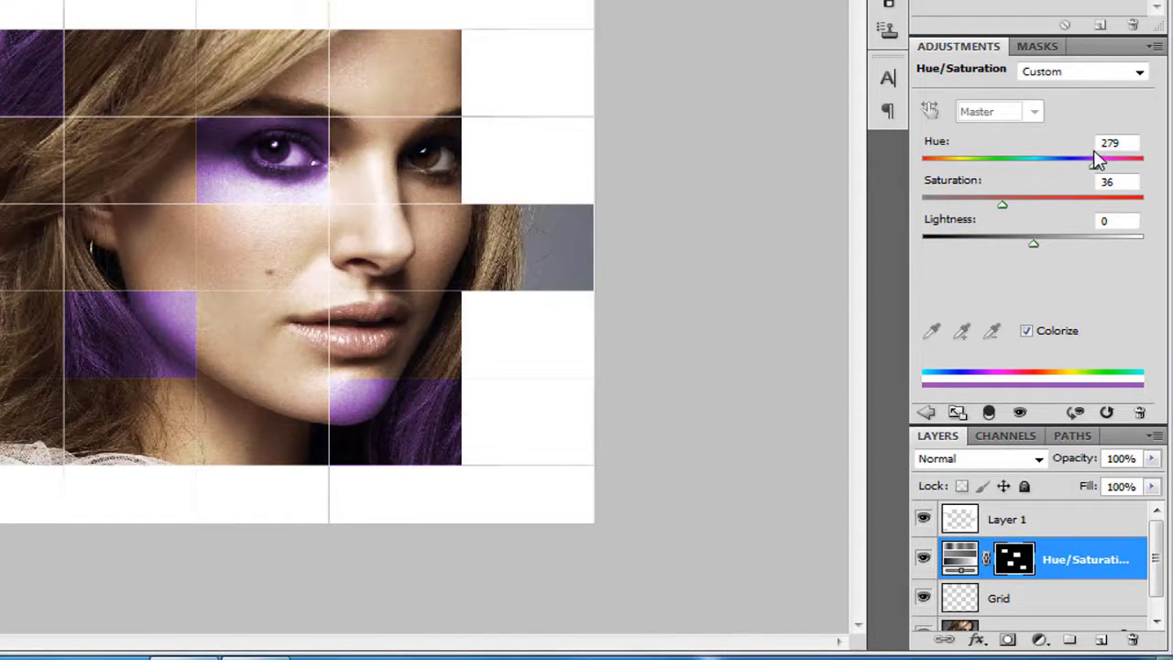
mouse_move(1002, 210)
mouse_down()
mouse_move(1114, 209)
mouse_move(997, 209)
mouse_up()
mouse_move(1038, 254)
mouse_down()
mouse_move(989, 254)
mouse_move(1034, 259)
mouse_up()
drag(1003, 207, 997, 207)
click(981, 600)
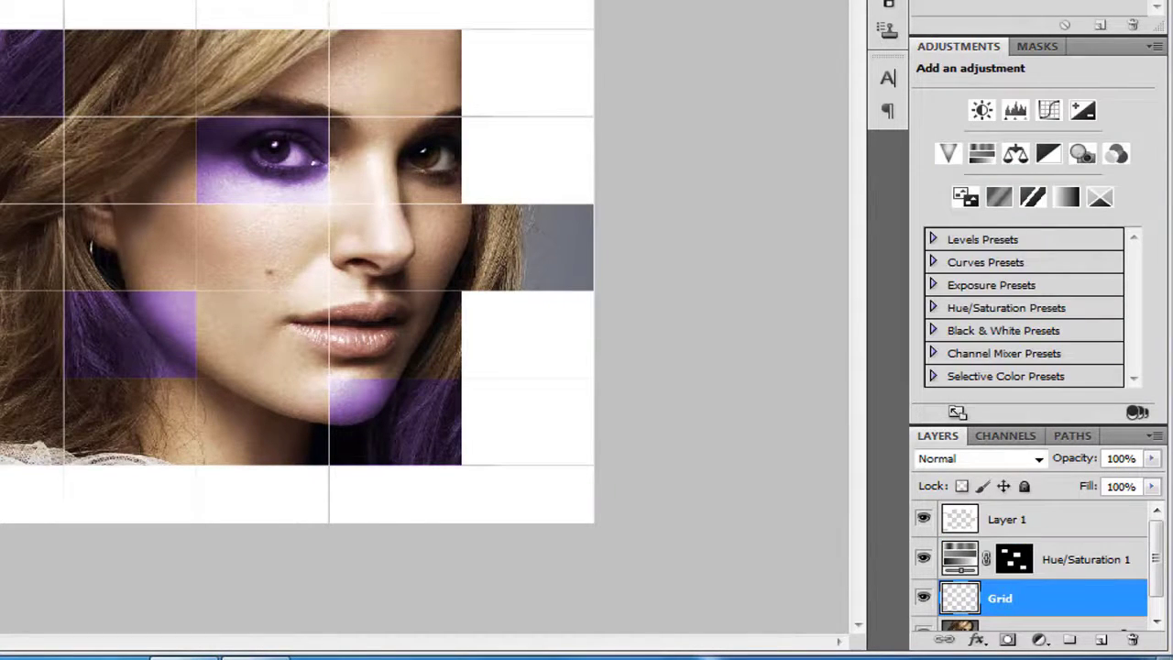
Select the forehead-hair, left hair and lips cells.
click(9, 172)
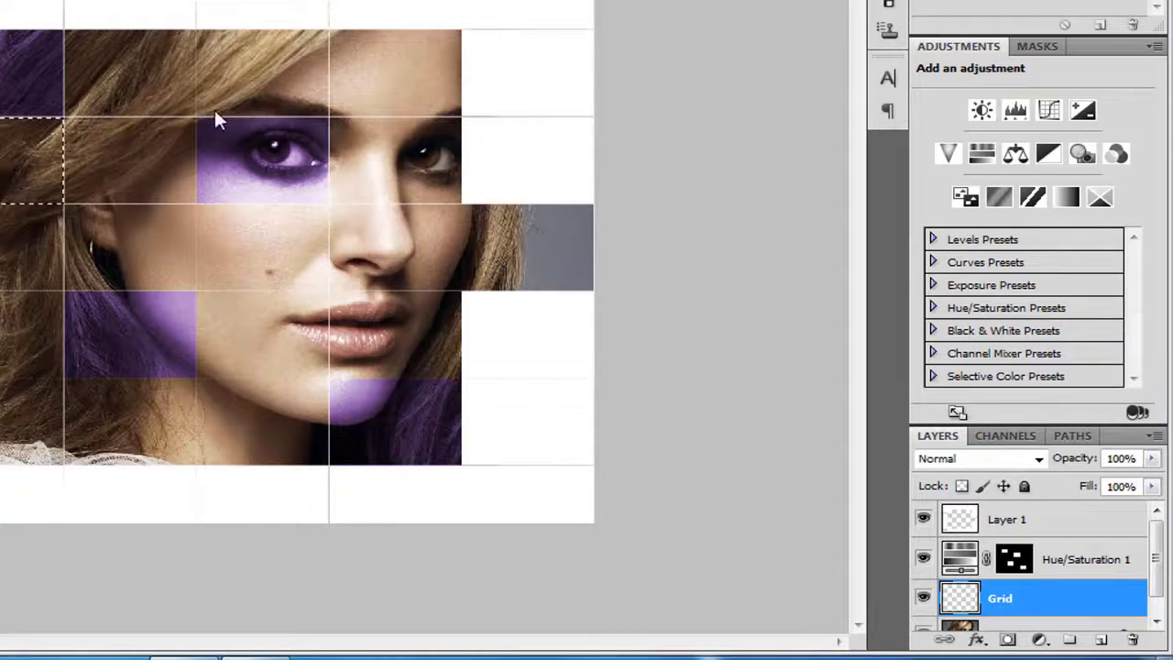
shift+click(266, 66)
shift+click(268, 349)
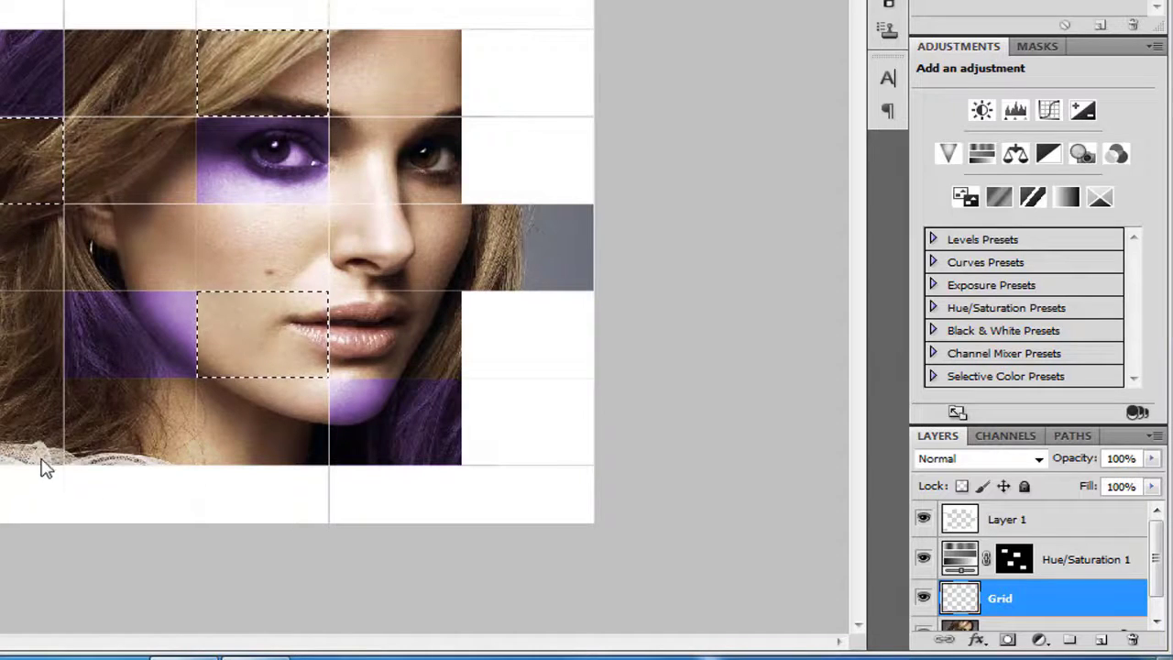
Add a Color Balance layer with midtones +30, −79, −92 for an orange tint.
click(1039, 639)
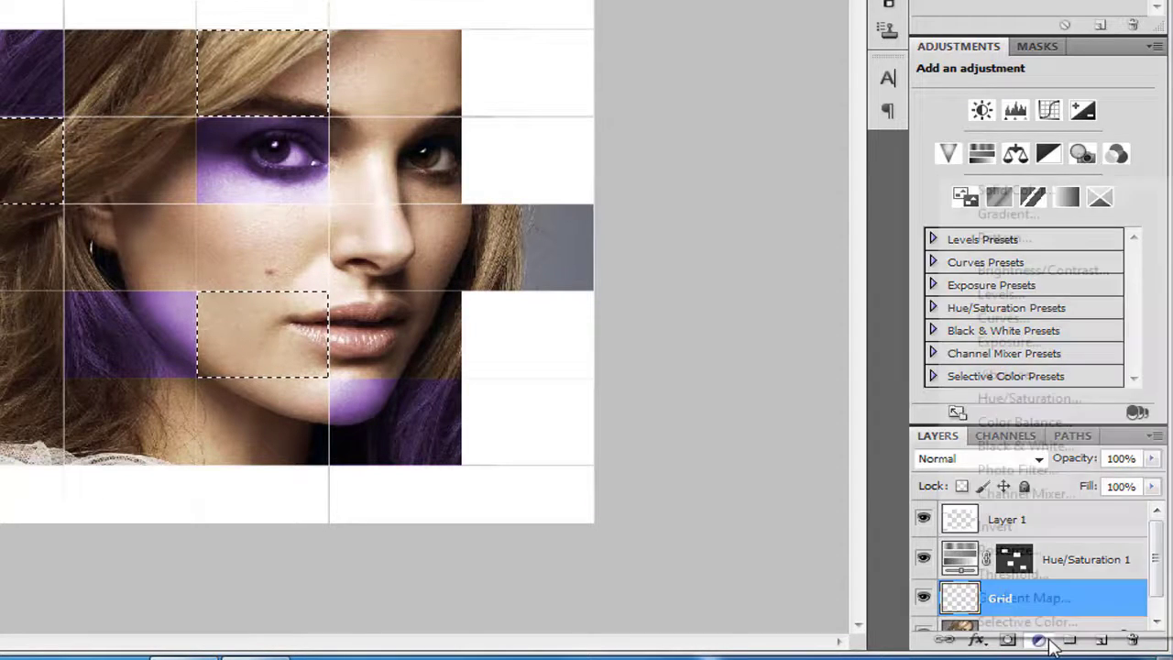
click(1015, 423)
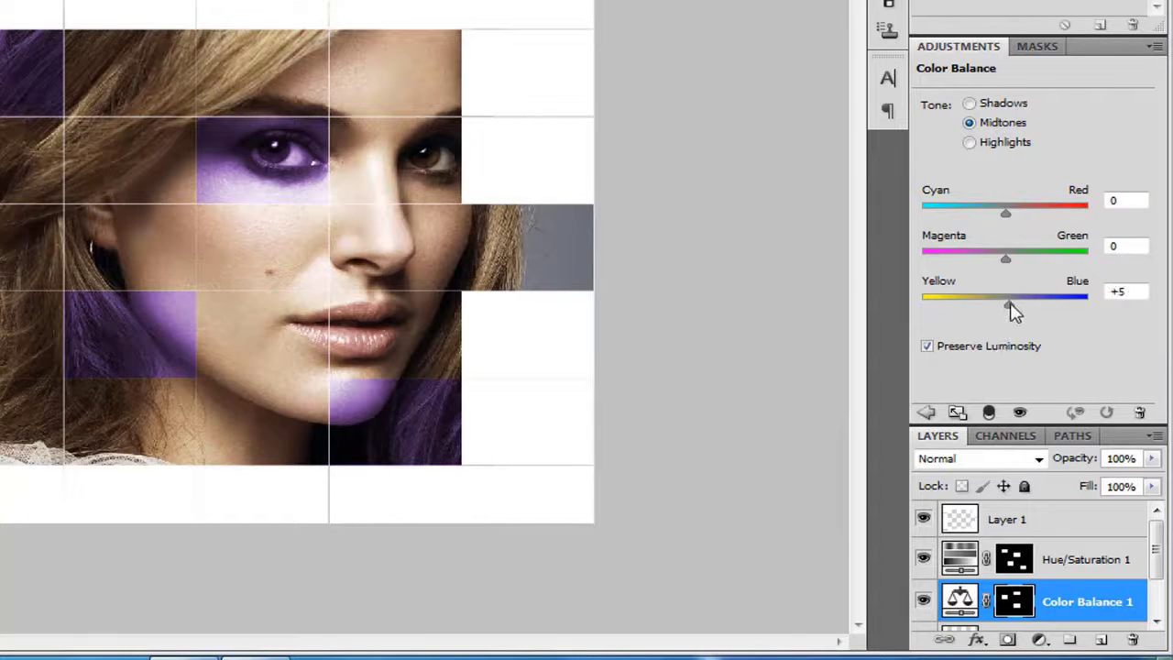
drag(1013, 312, 1061, 310)
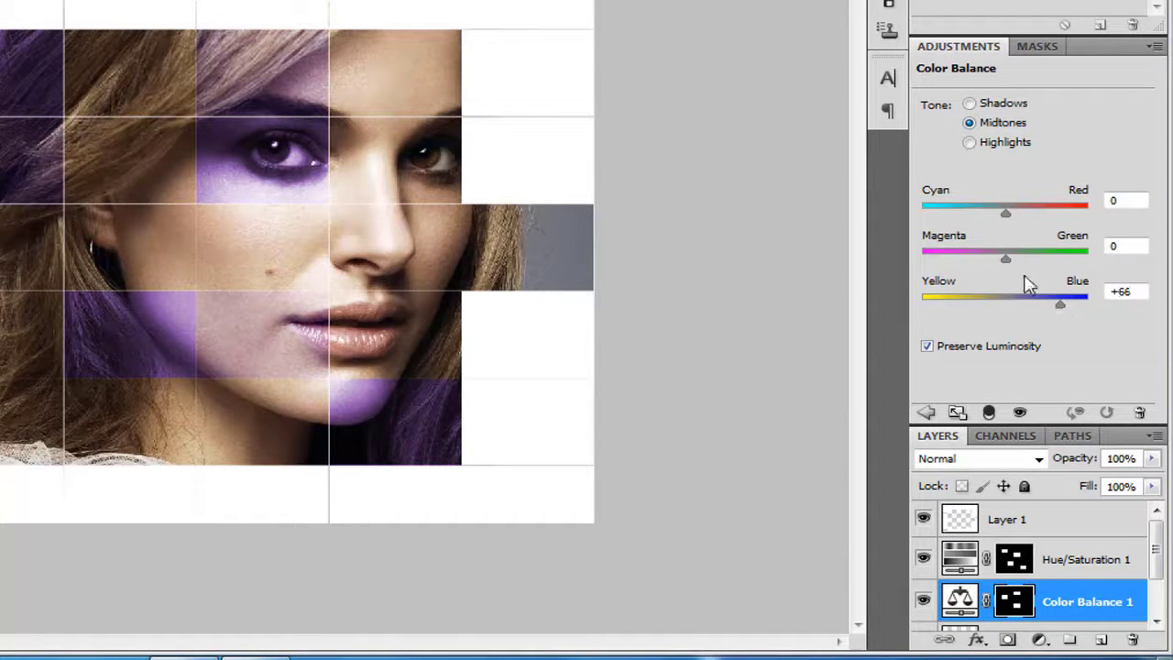
drag(1005, 259, 930, 259)
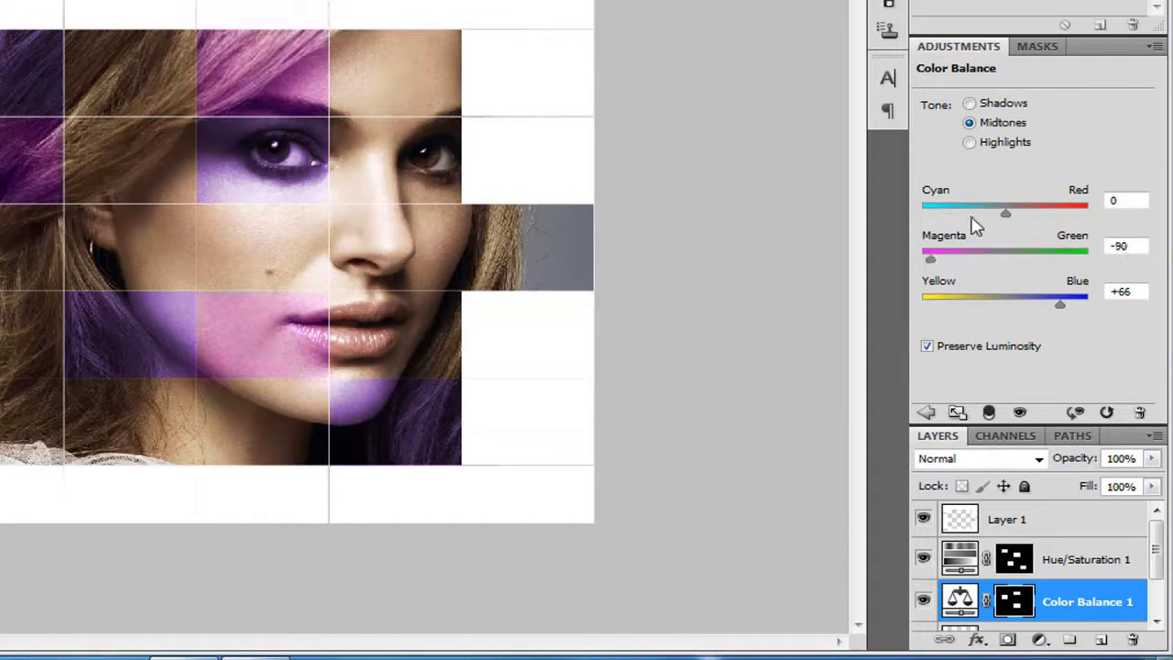
drag(1006, 213, 1093, 218)
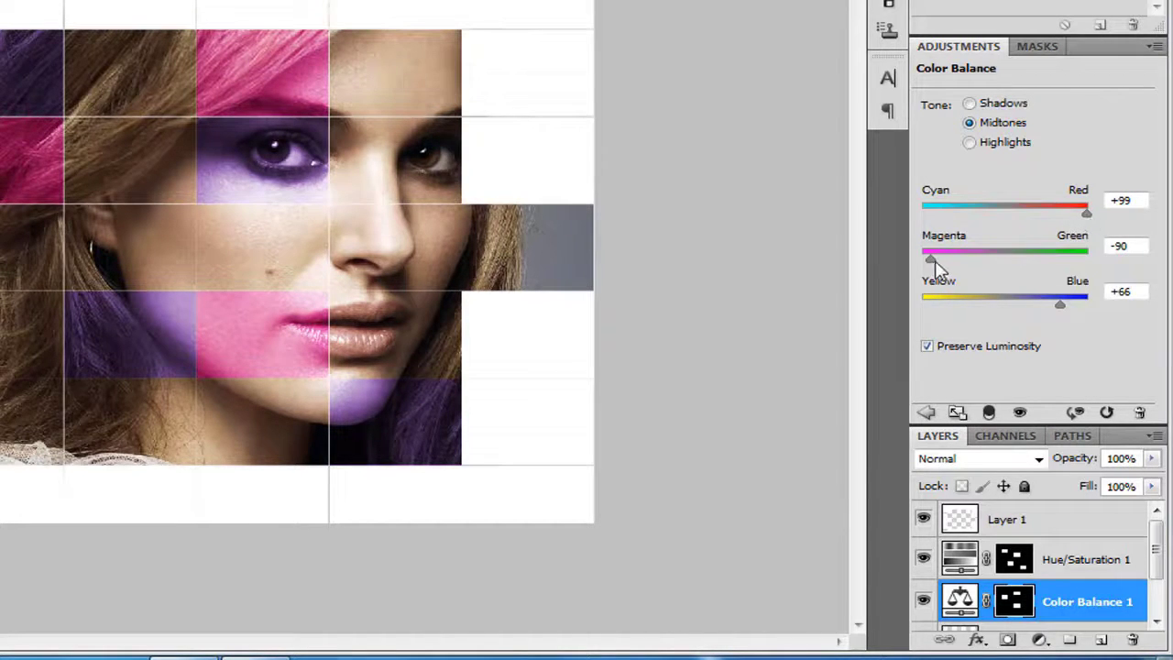
drag(932, 262, 941, 262)
drag(1061, 308, 934, 315)
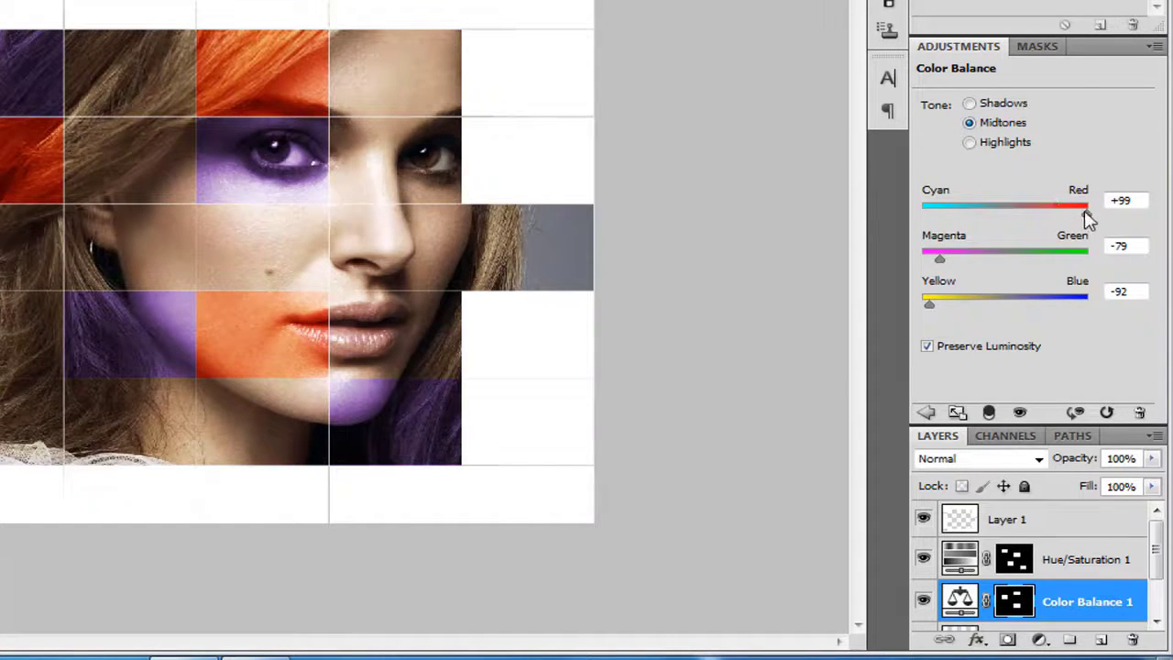
mouse_move(1087, 217)
mouse_down()
mouse_move(948, 218)
mouse_move(1026, 213)
mouse_up()
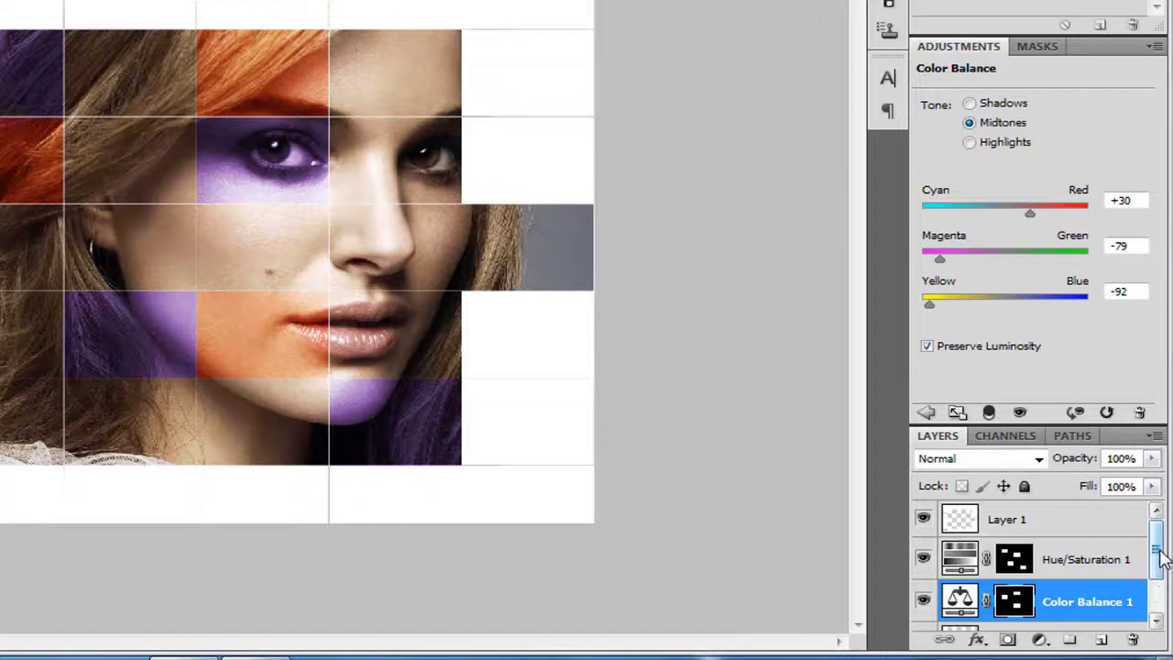
drag(1159, 554, 1160, 605)
click(1053, 584)
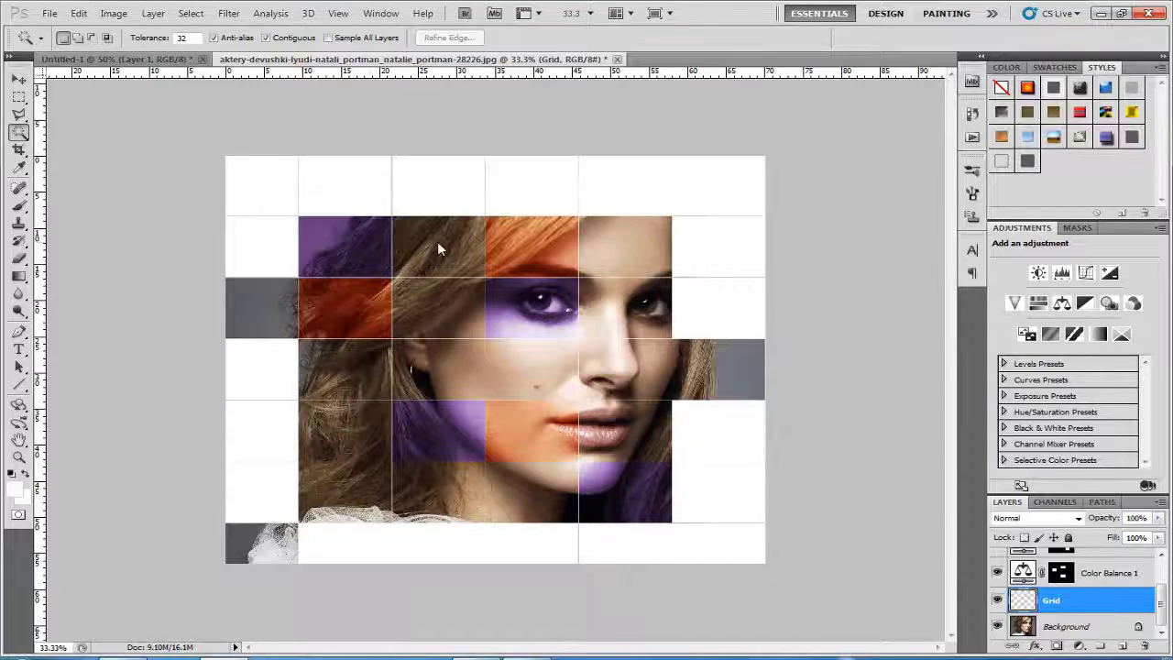
Tint two selected cells teal with a colorized Hue/Saturation layer.
shift+click(439, 245)
shift+click(623, 247)
click(1078, 645)
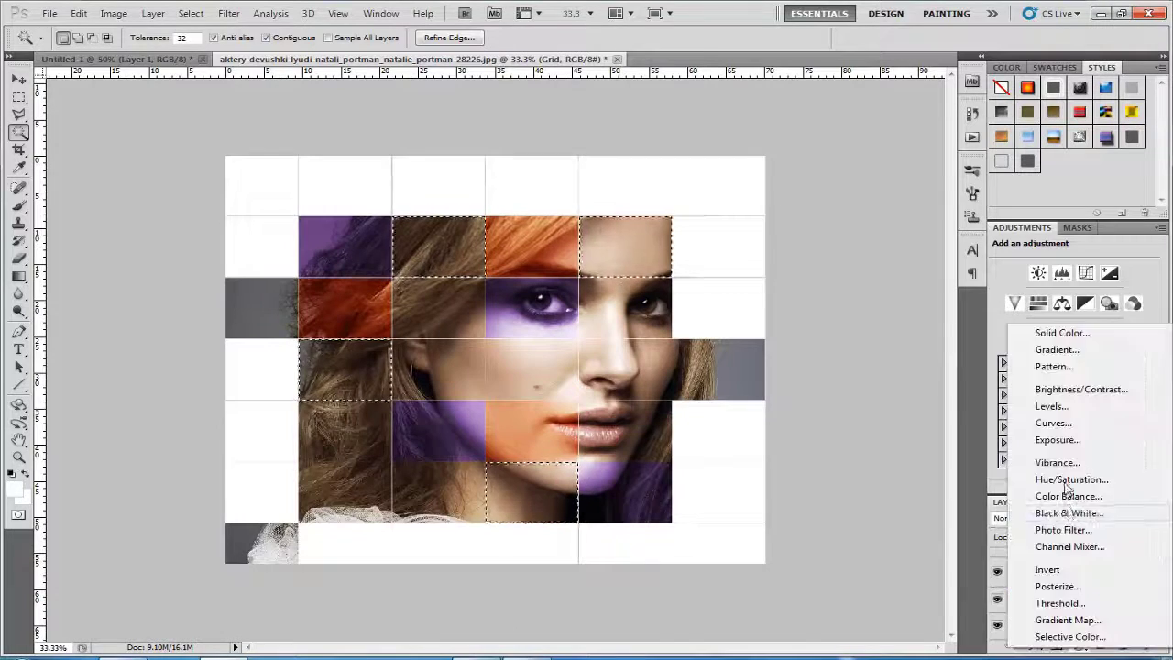
click(1061, 406)
click(1050, 310)
mouse_move(1088, 338)
mouse_down()
mouse_move(1044, 338)
mouse_move(1072, 365)
mouse_up()
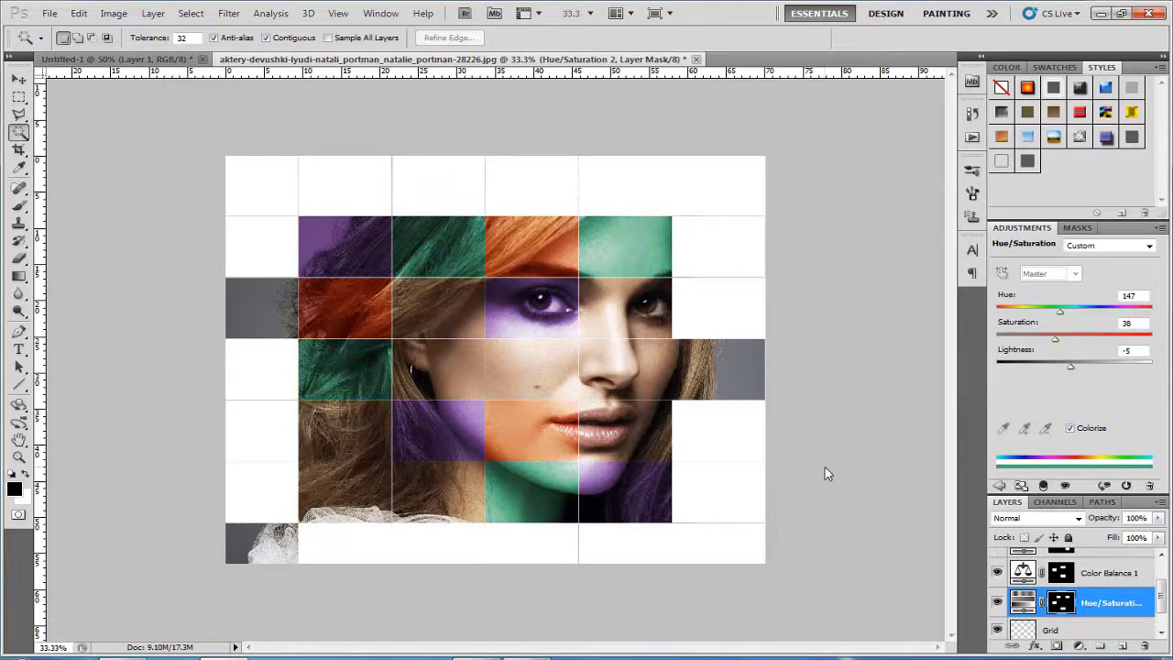
Tint two more cells lime green with another colorized Hue/Saturation layer.
click(1049, 629)
click(437, 302)
shift+click(673, 374)
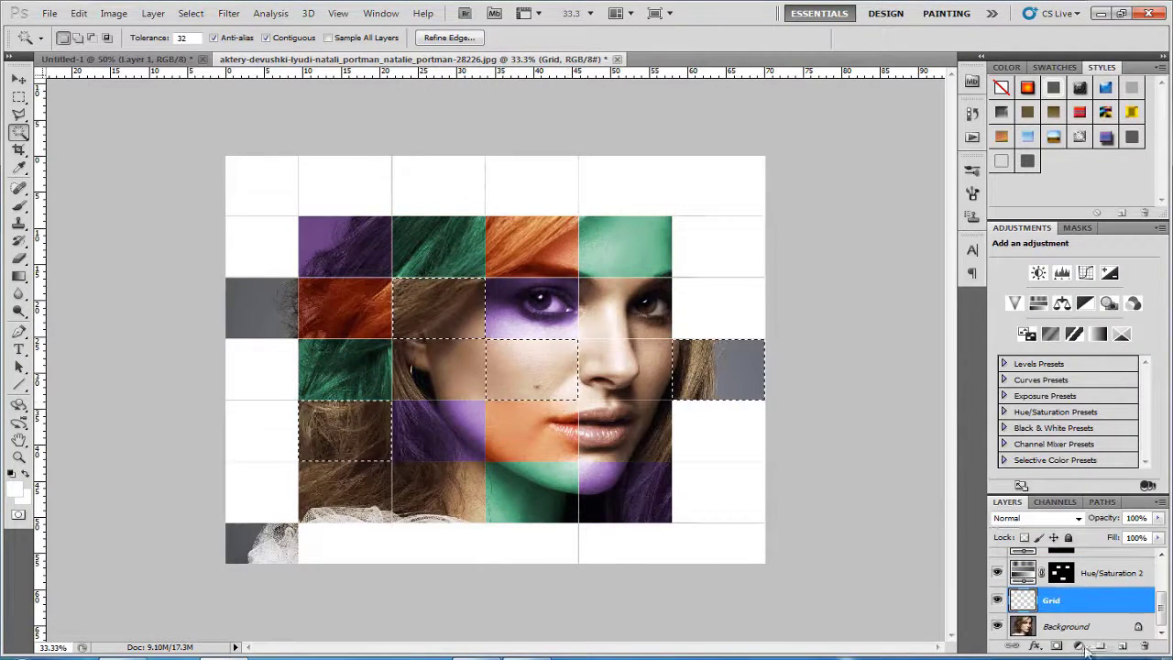
click(1081, 368)
mouse_move(1076, 312)
mouse_down()
mouse_move(1002, 311)
mouse_move(1094, 341)
mouse_up()
click(1070, 428)
click(1022, 312)
click(1081, 630)
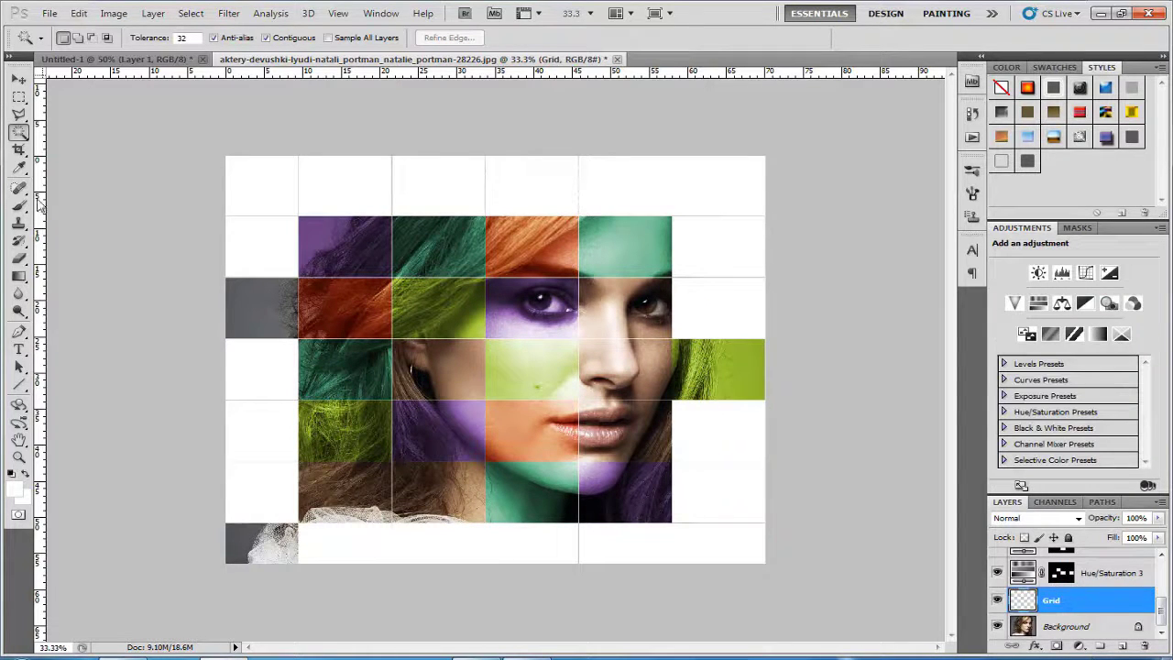
Tint further cells red with a new colorized Hue/Saturation layer.
click(449, 382)
shift+click(623, 371)
click(1080, 647)
click(1054, 505)
click(1072, 366)
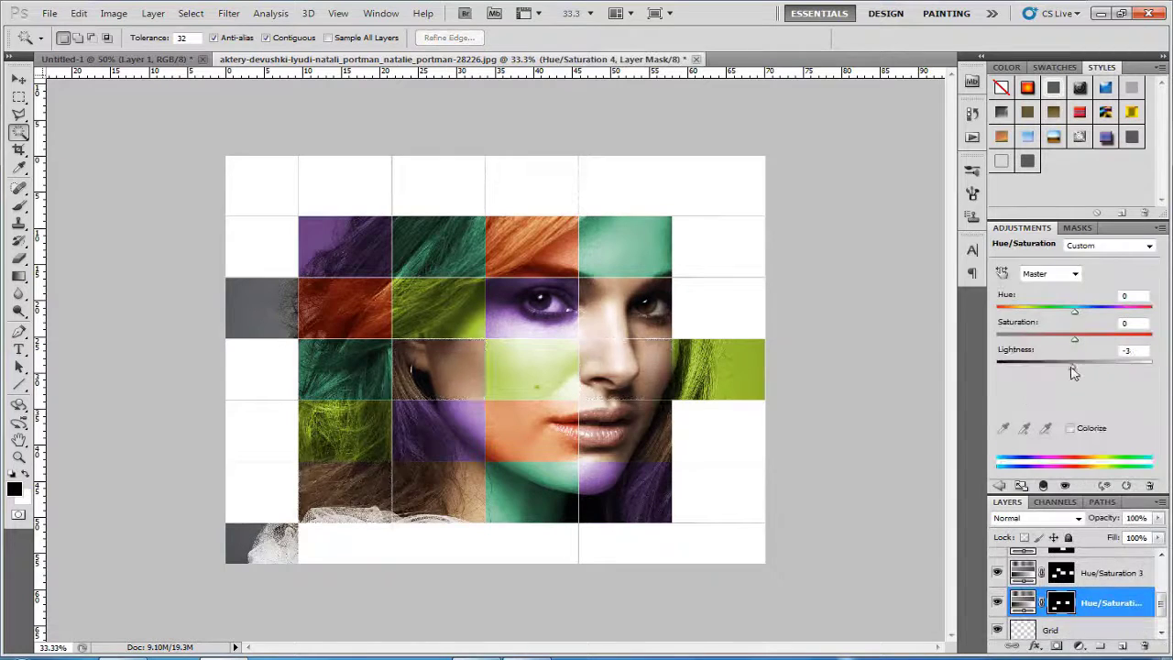
click(1070, 428)
drag(1074, 365, 1071, 374)
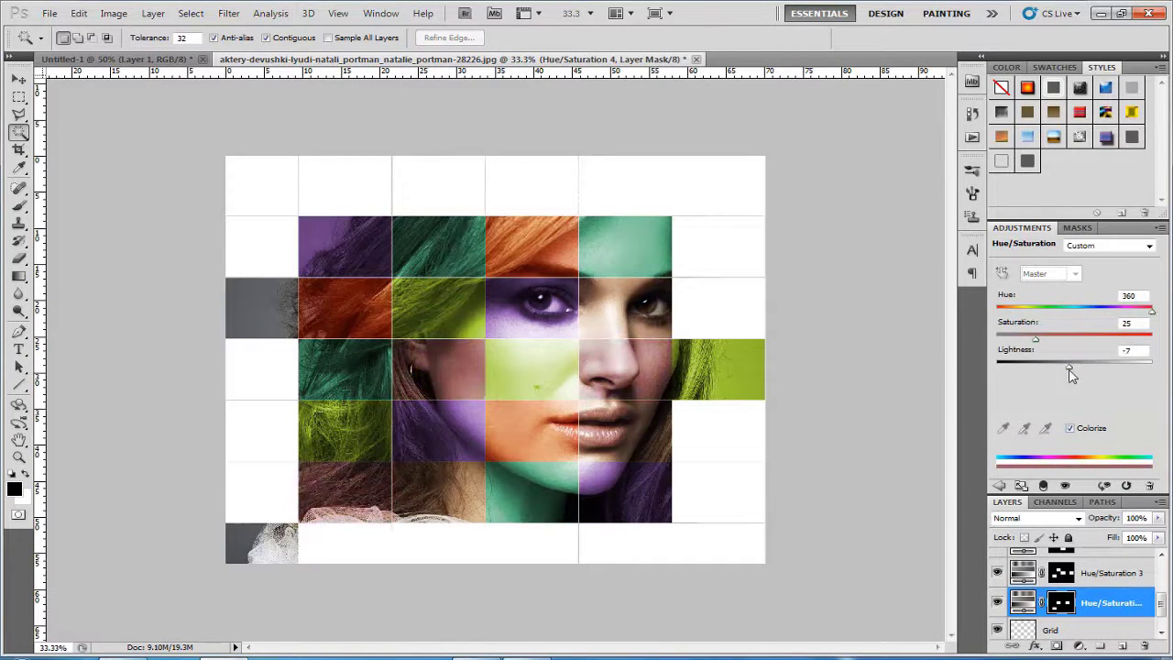
Tint another cell selection with Color Balance 2, shifting toward magenta and yellow.
click(1081, 630)
click(623, 318)
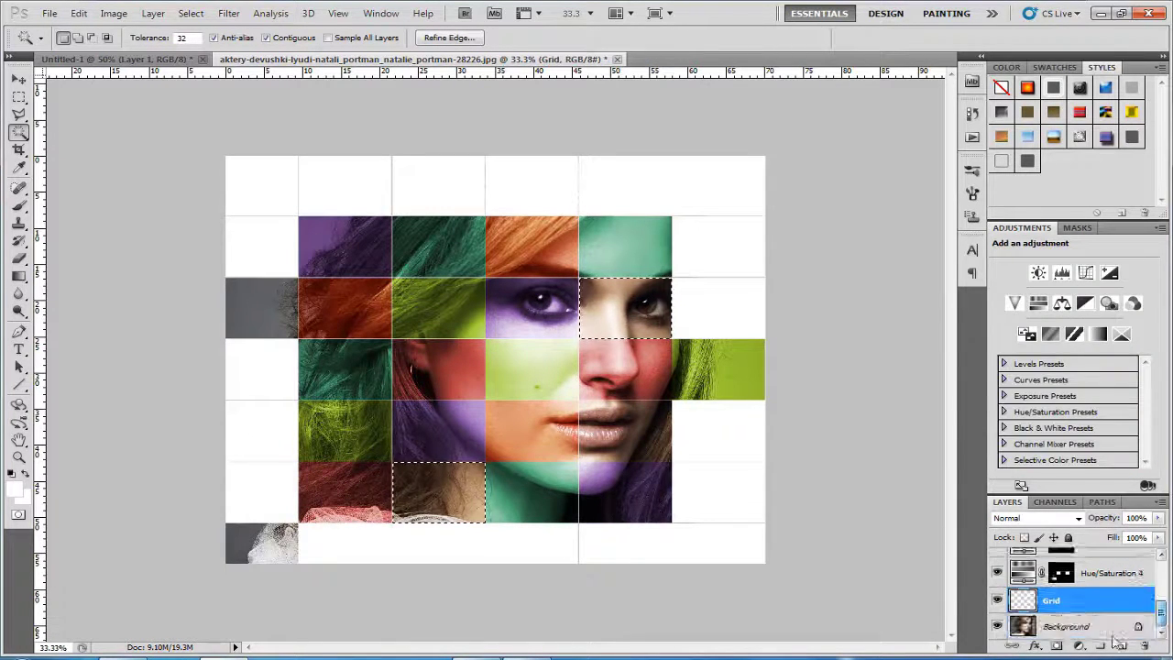
click(1044, 279)
drag(1055, 377, 1101, 377)
drag(1058, 417, 1002, 417)
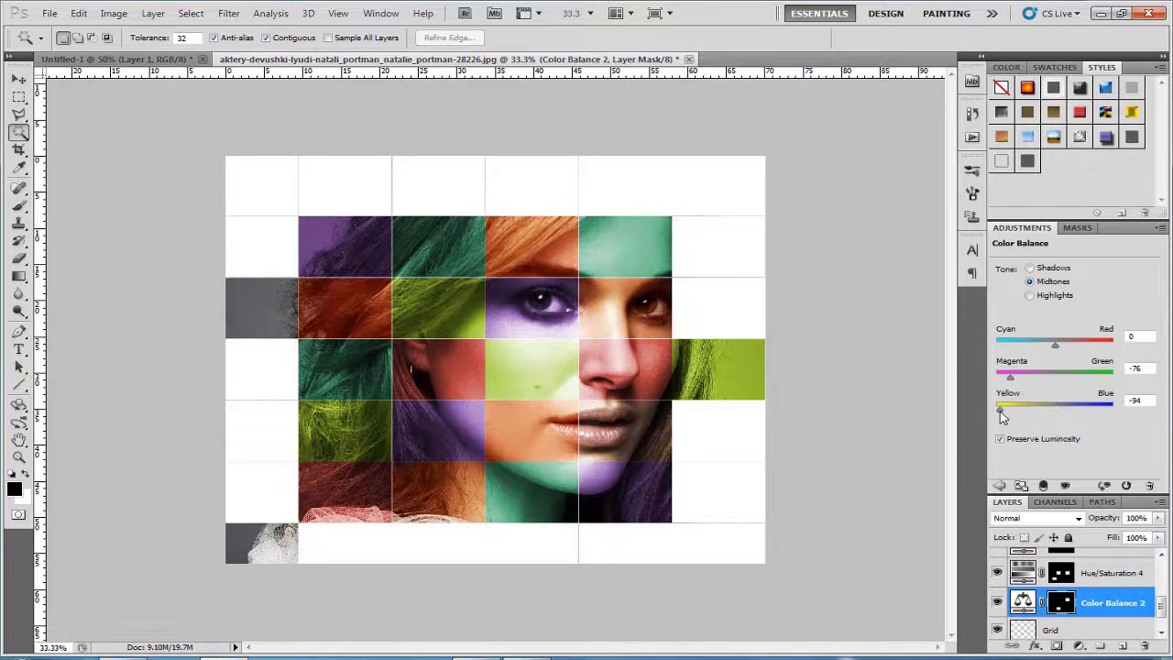
drag(1161, 605, 1161, 570)
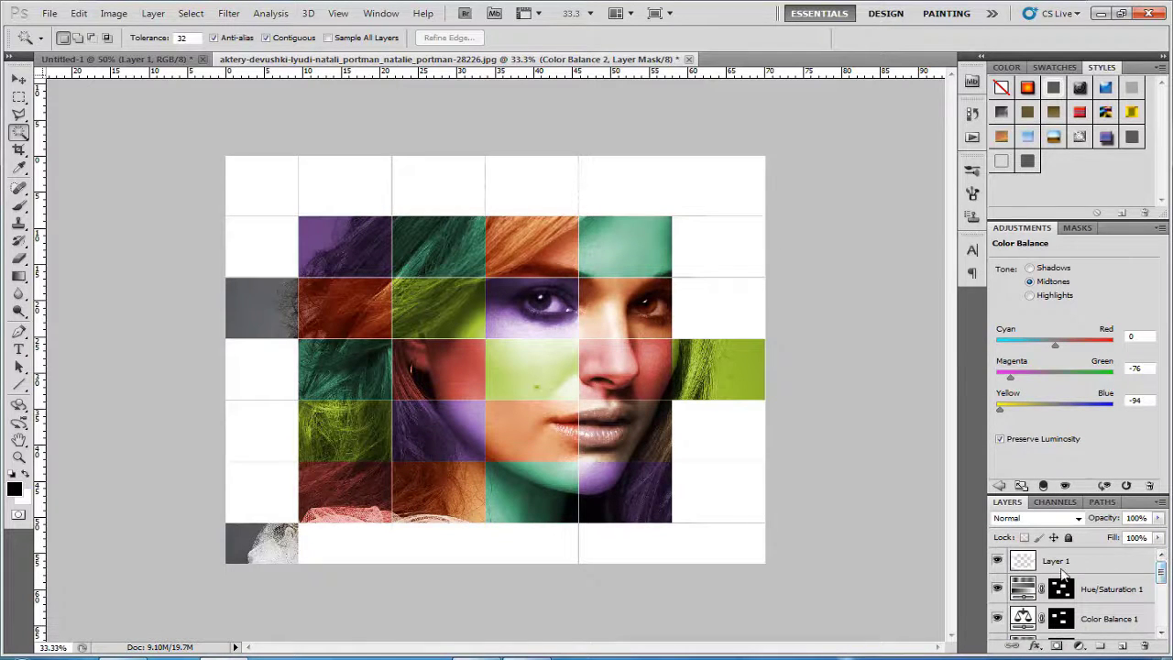
click(1124, 562)
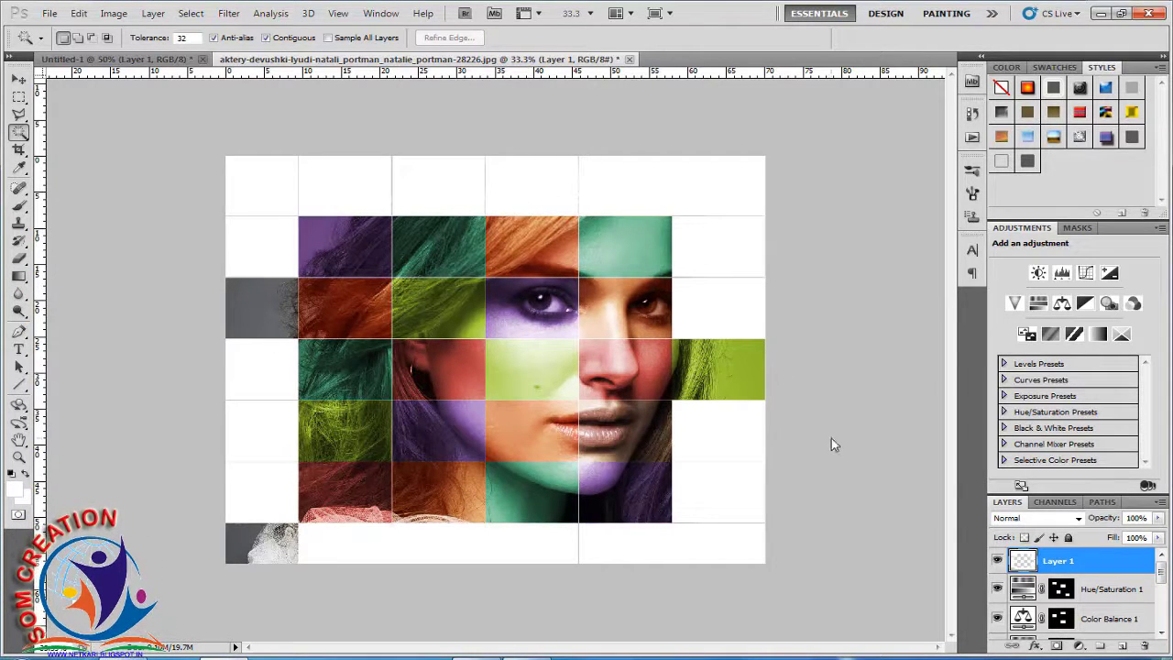
On Layer 1, delete the white fill from the cell above the forehead to reveal hair.
mouse_move(1162, 570)
mouse_down()
mouse_move(1162, 603)
mouse_move(1164, 568)
mouse_up()
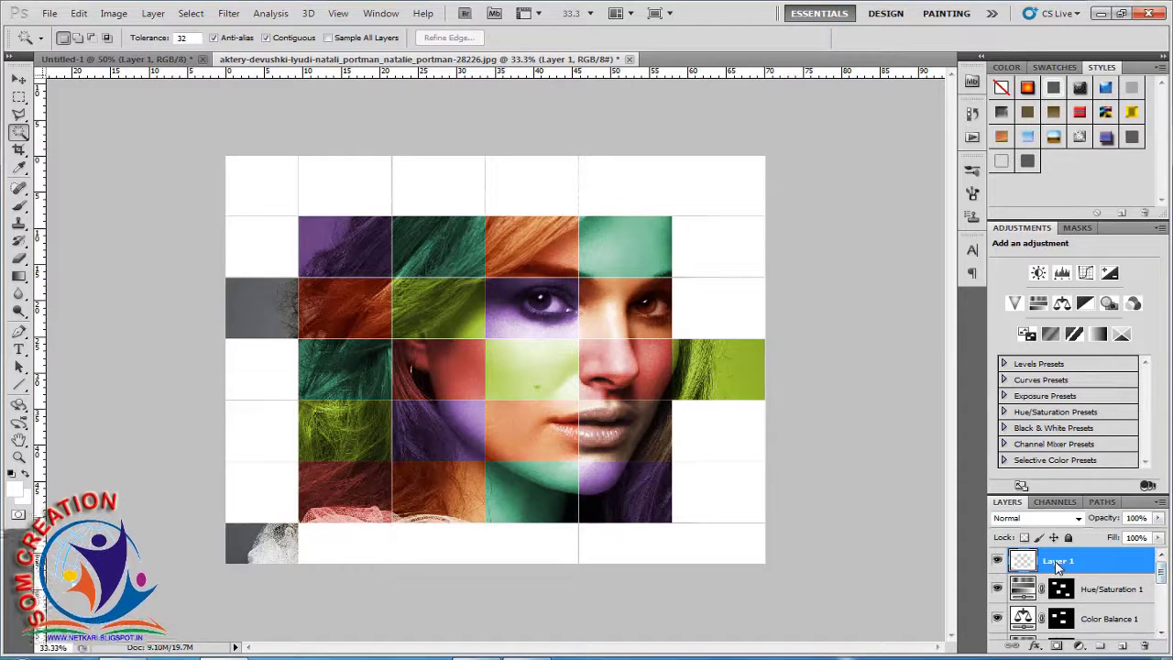
double_click(1057, 562)
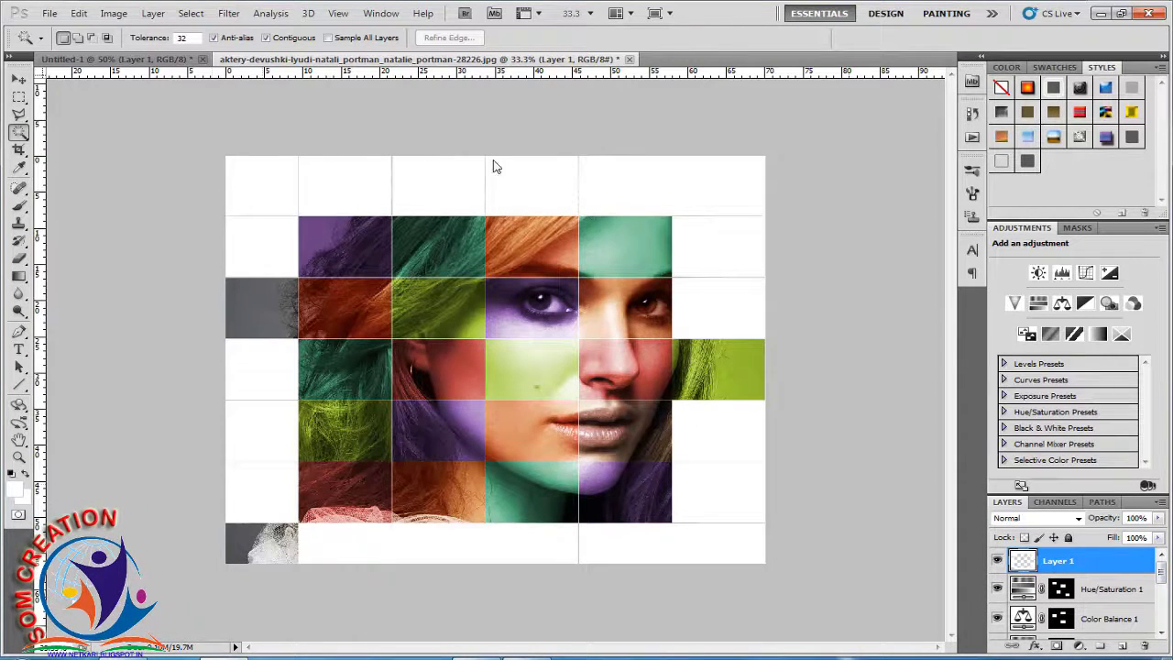
double_click(1058, 562)
key(Return)
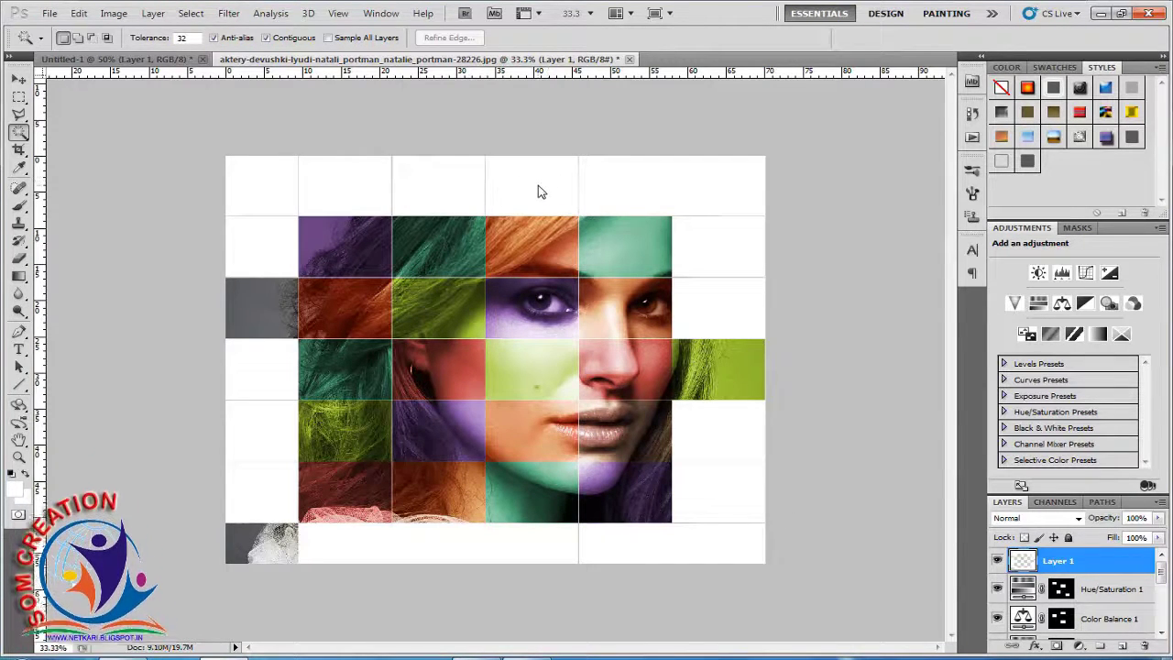
click(539, 191)
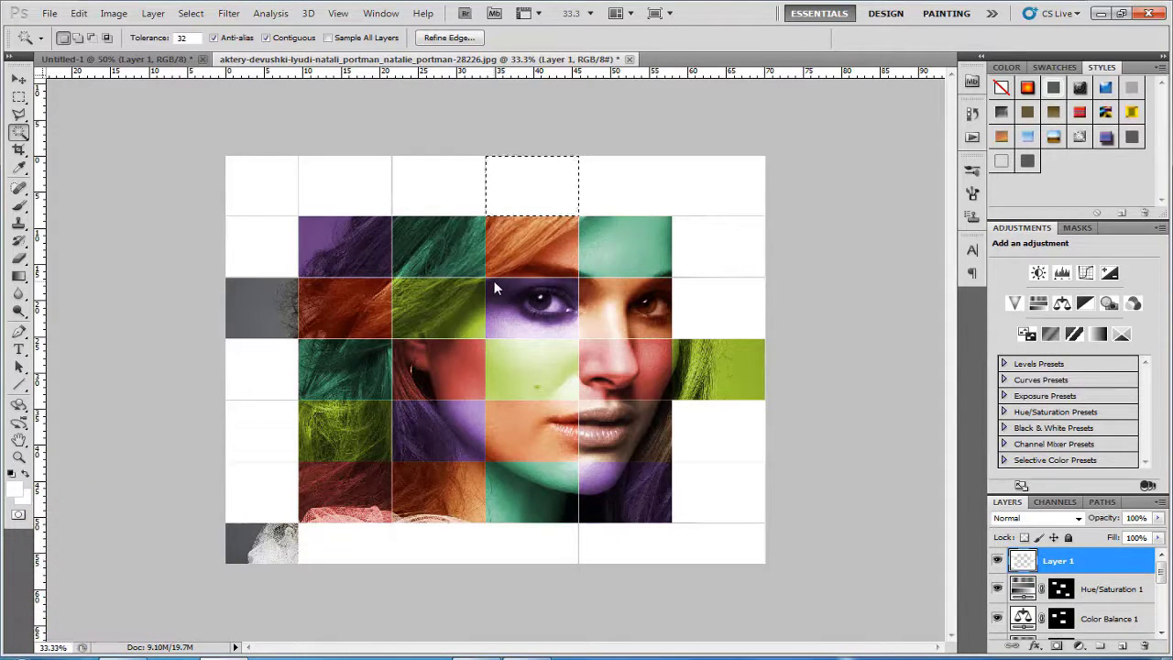
key(Delete)
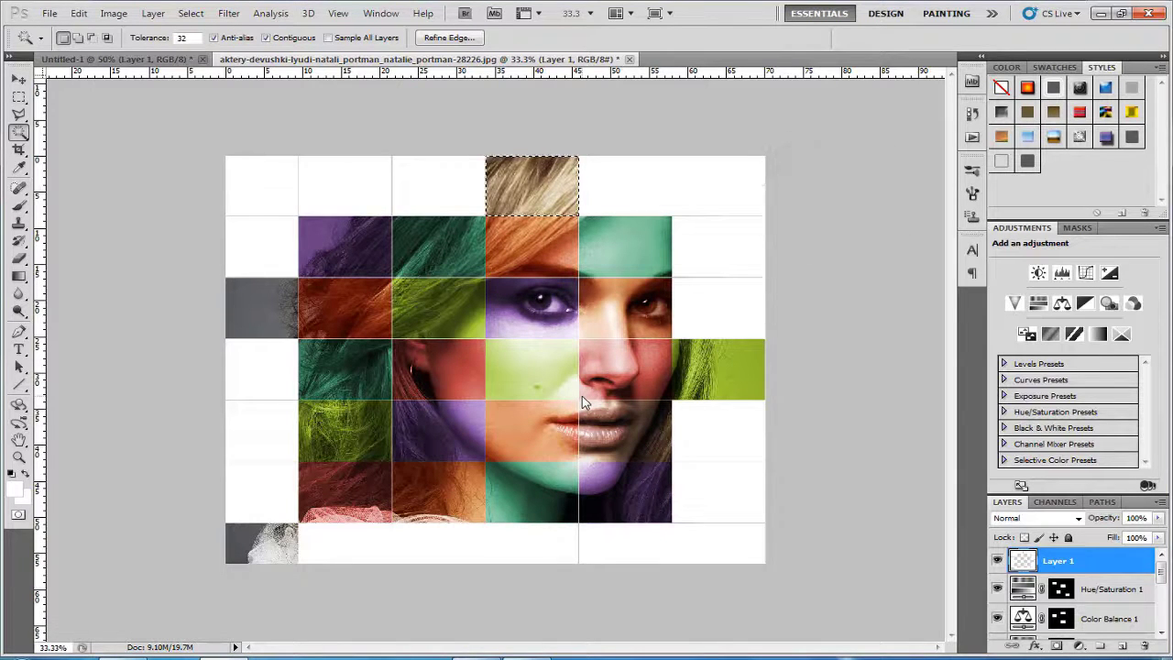
key(ctrl+d)
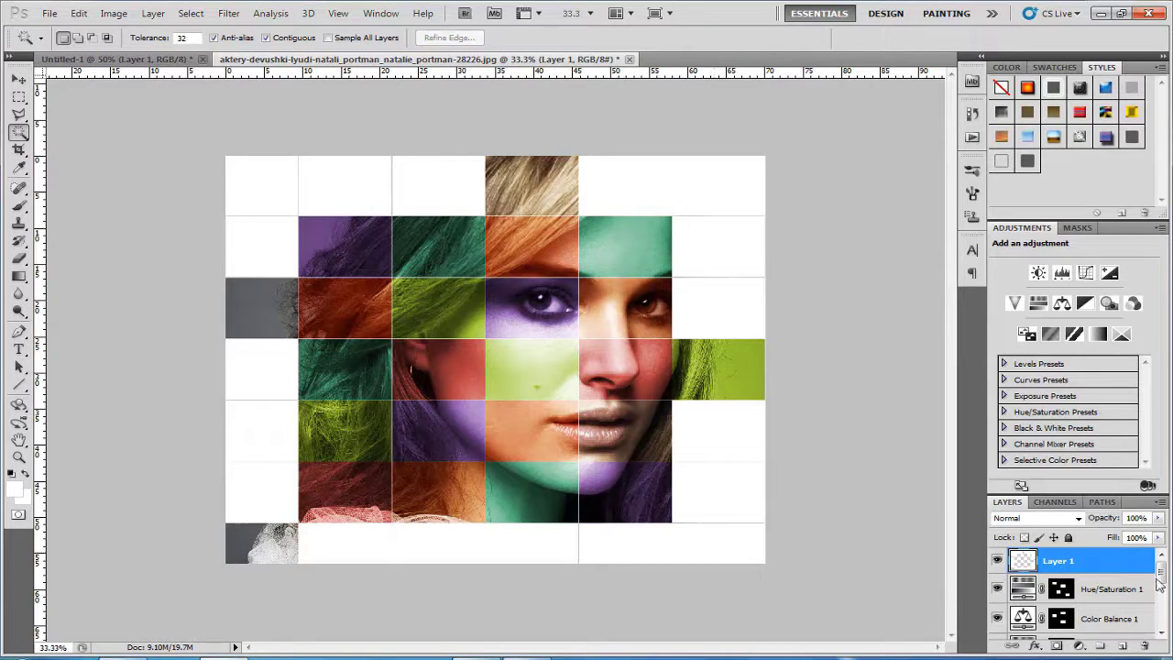
From the Grid layer, copy the bottom-row cell below the chin onto a new layer.
drag(1162, 574, 1165, 626)
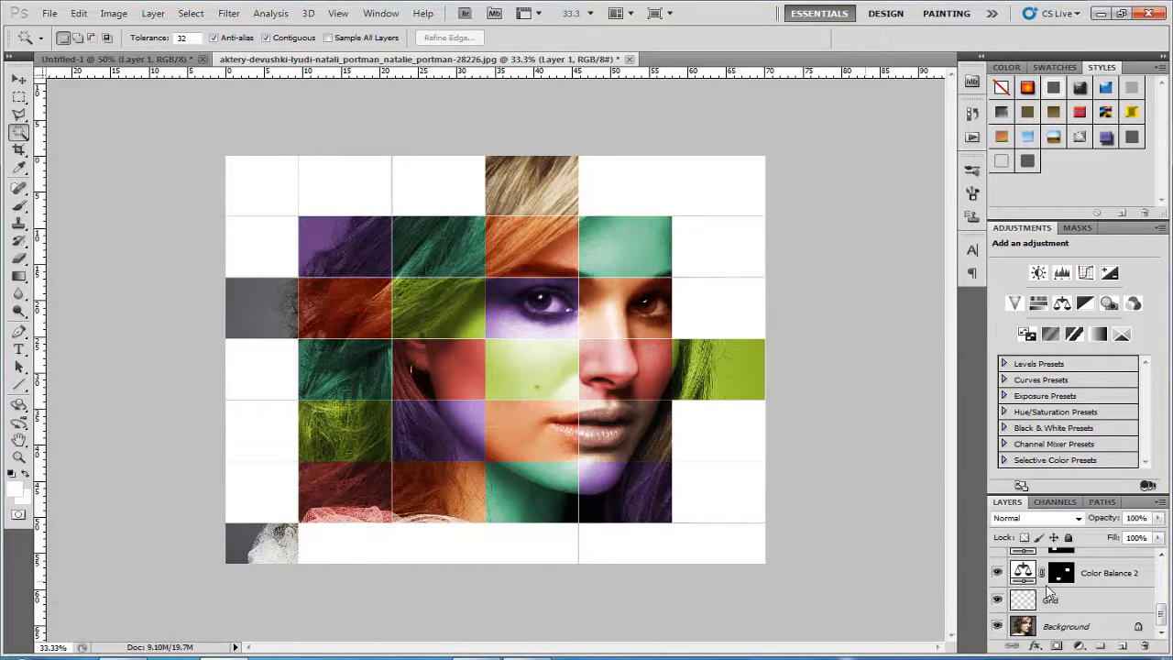
click(1066, 602)
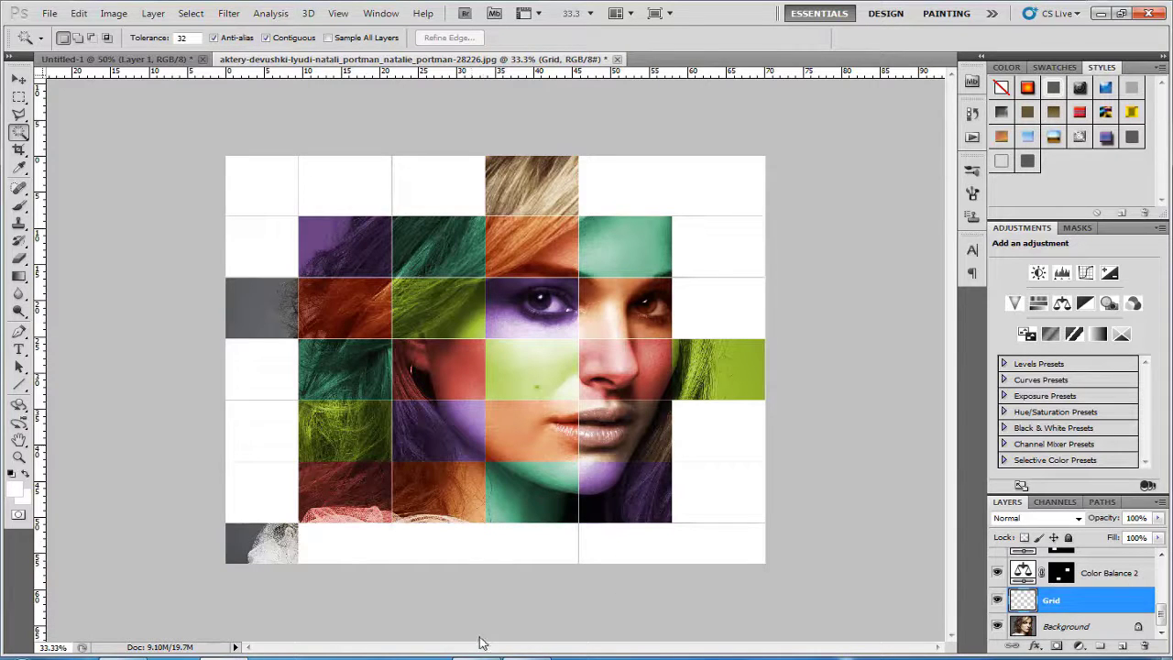
click(518, 549)
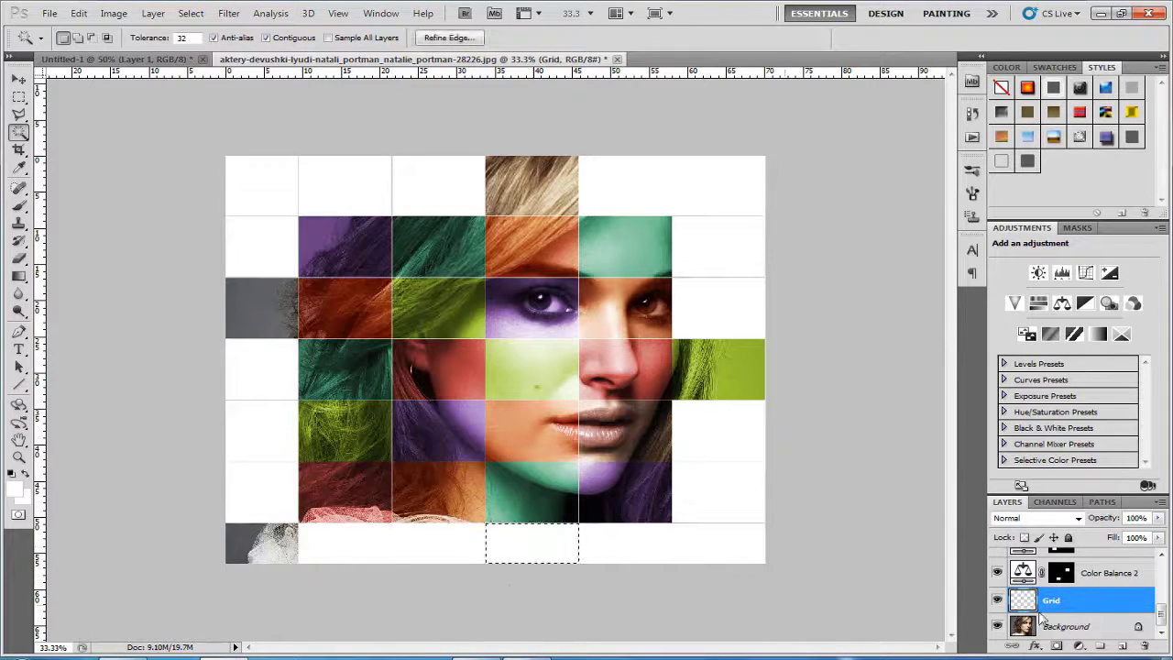
key(ctrl+j)
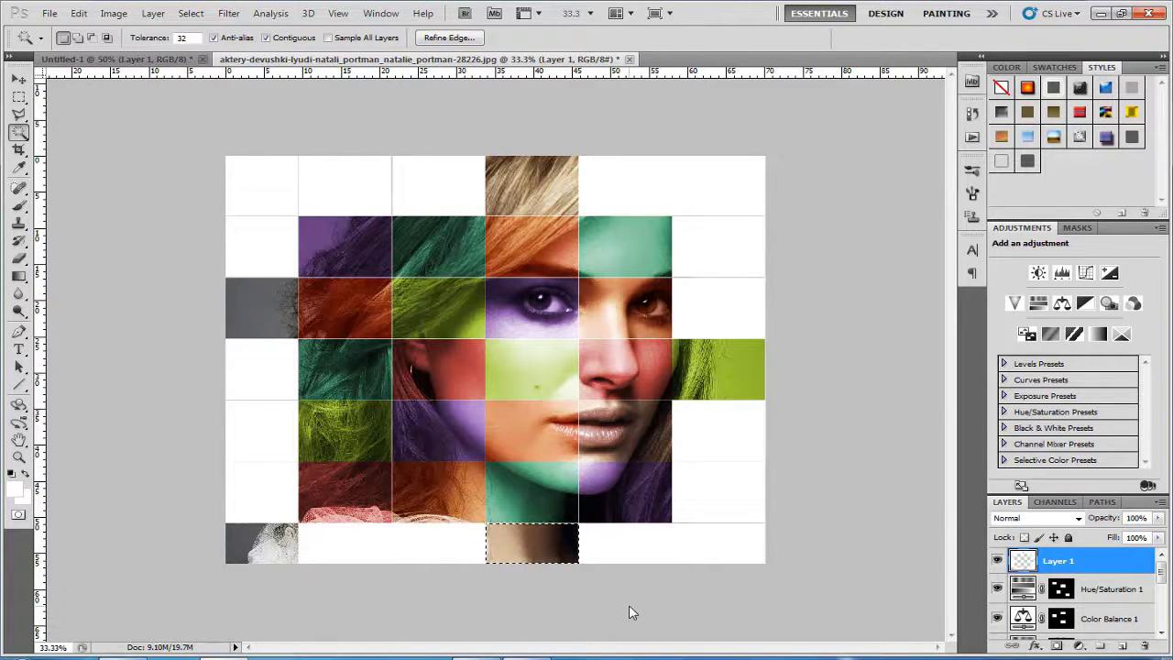
key(ctrl+d)
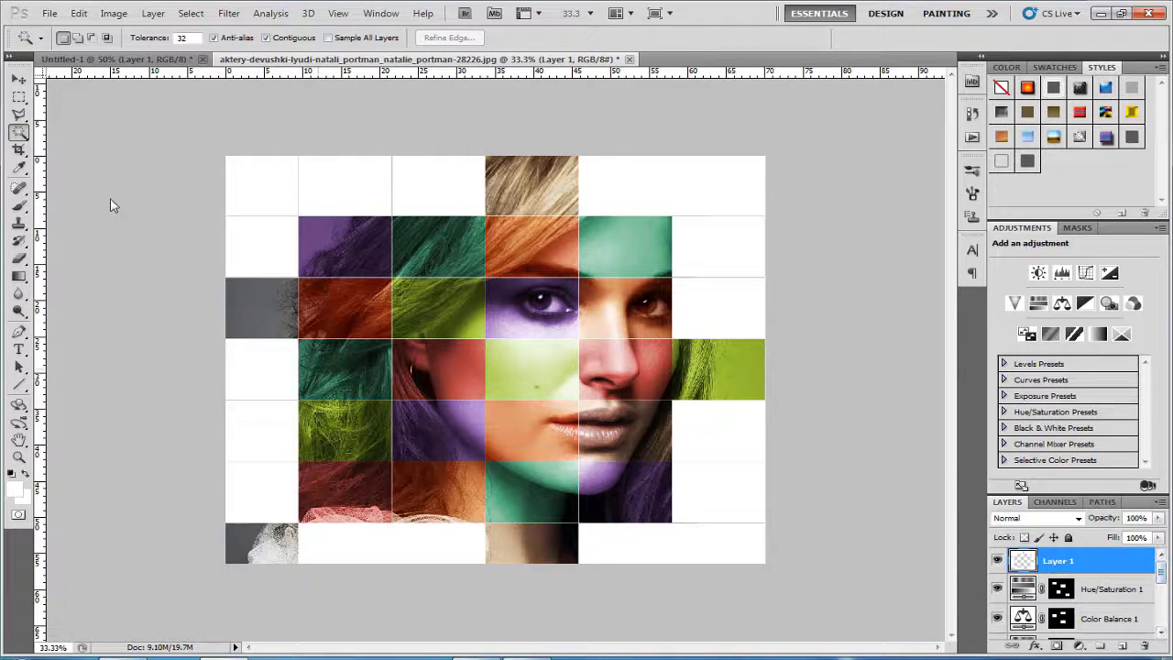
Fill the three empty top-left tiles with white using a rectangular selection.
click(18, 98)
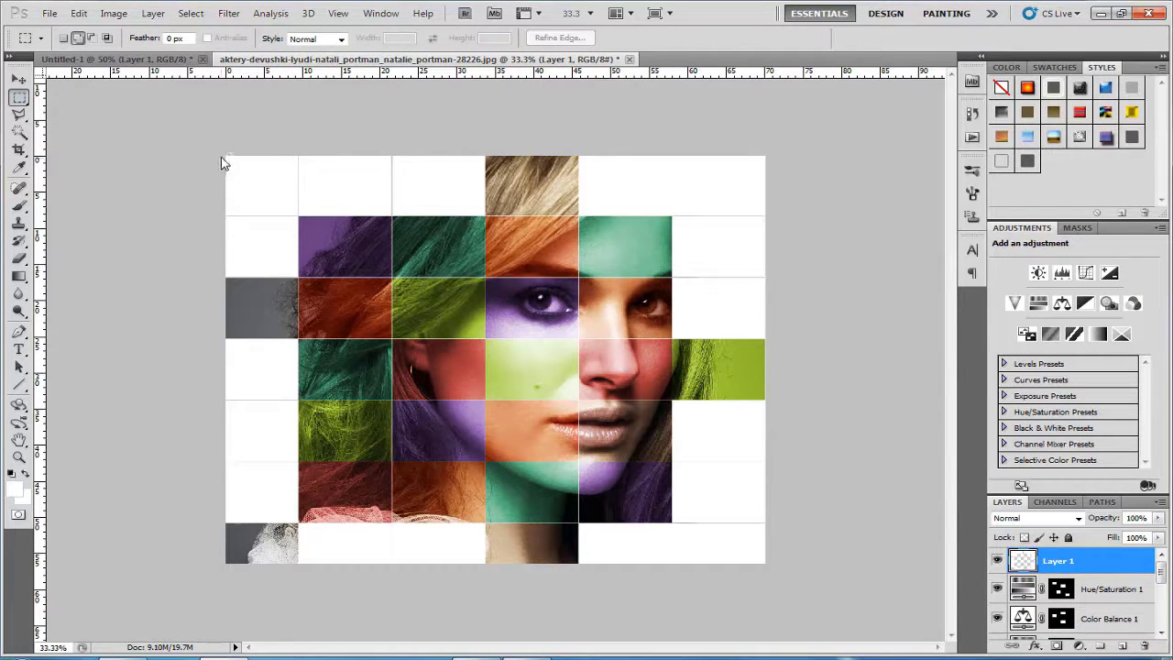
drag(279, 213, 488, 224)
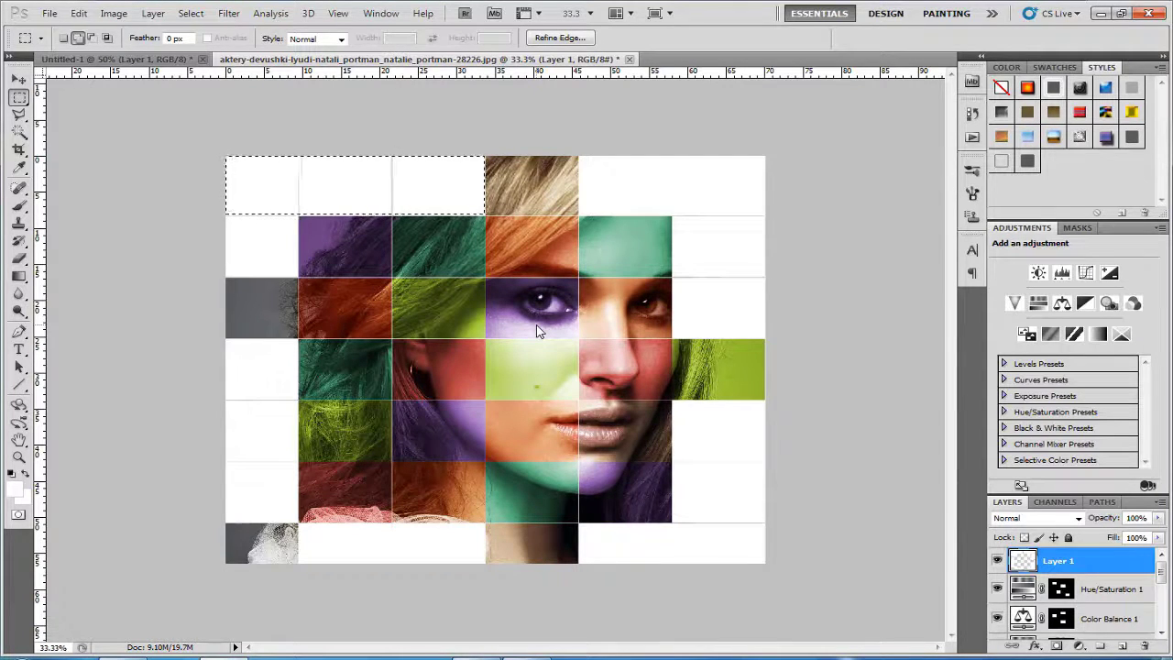
key(alt+BackSpace)
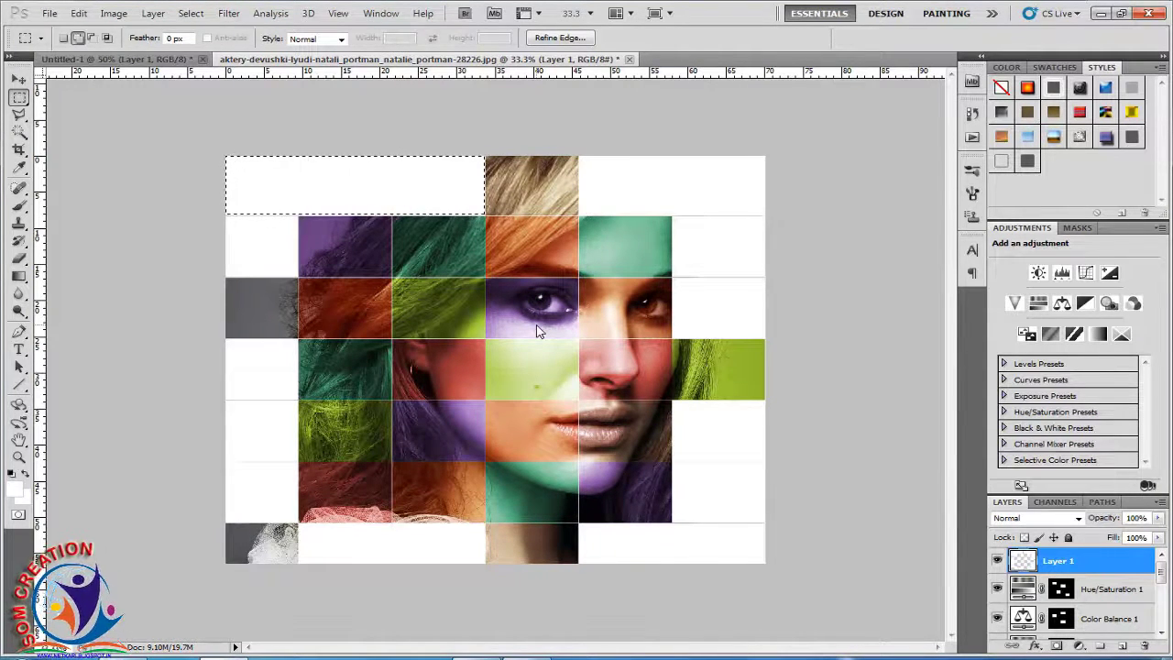
key(ctrl+d)
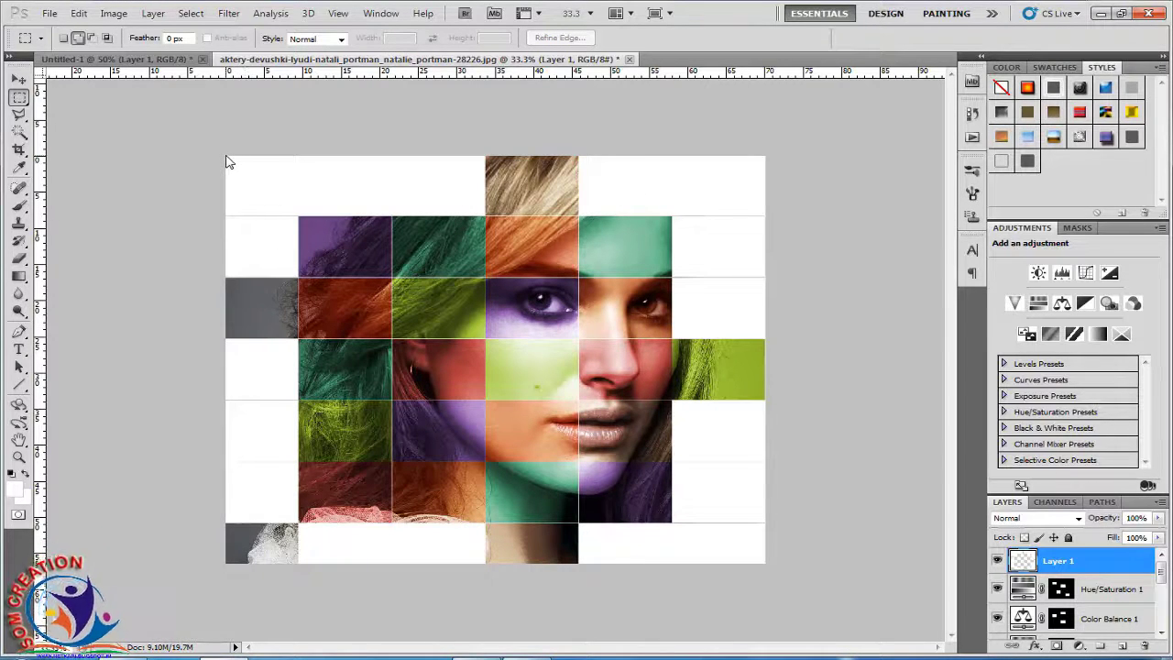
Select the empty left-column and lower-right cells for white filling, then deselect.
drag(262, 214, 298, 275)
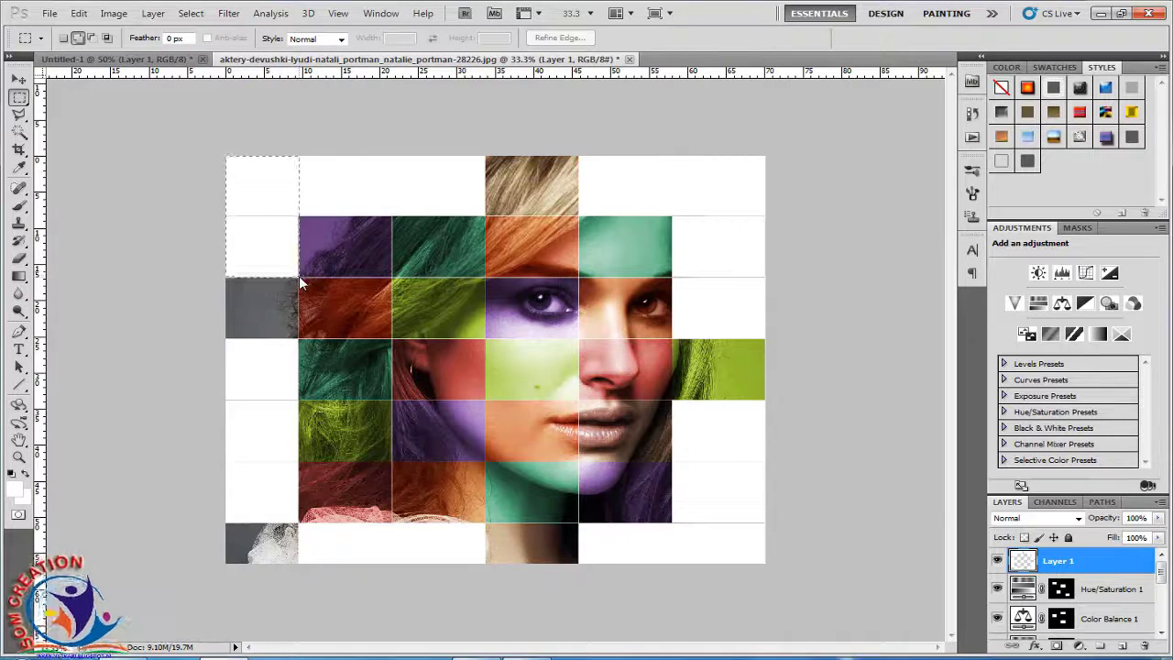
click(396, 195)
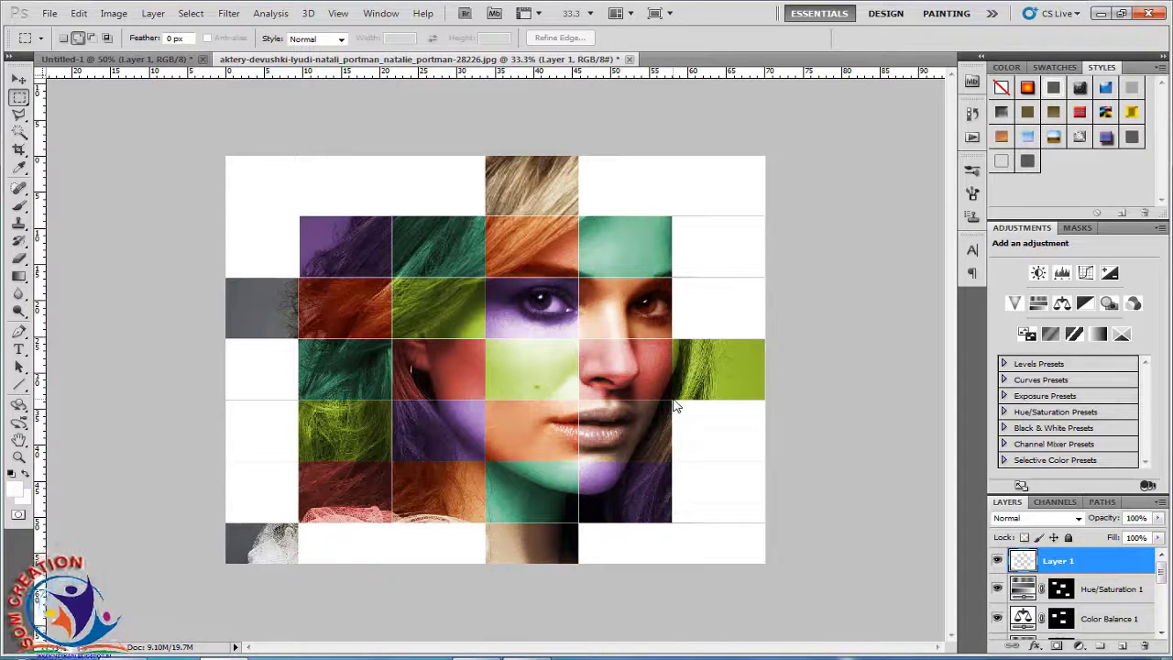
drag(672, 401, 765, 566)
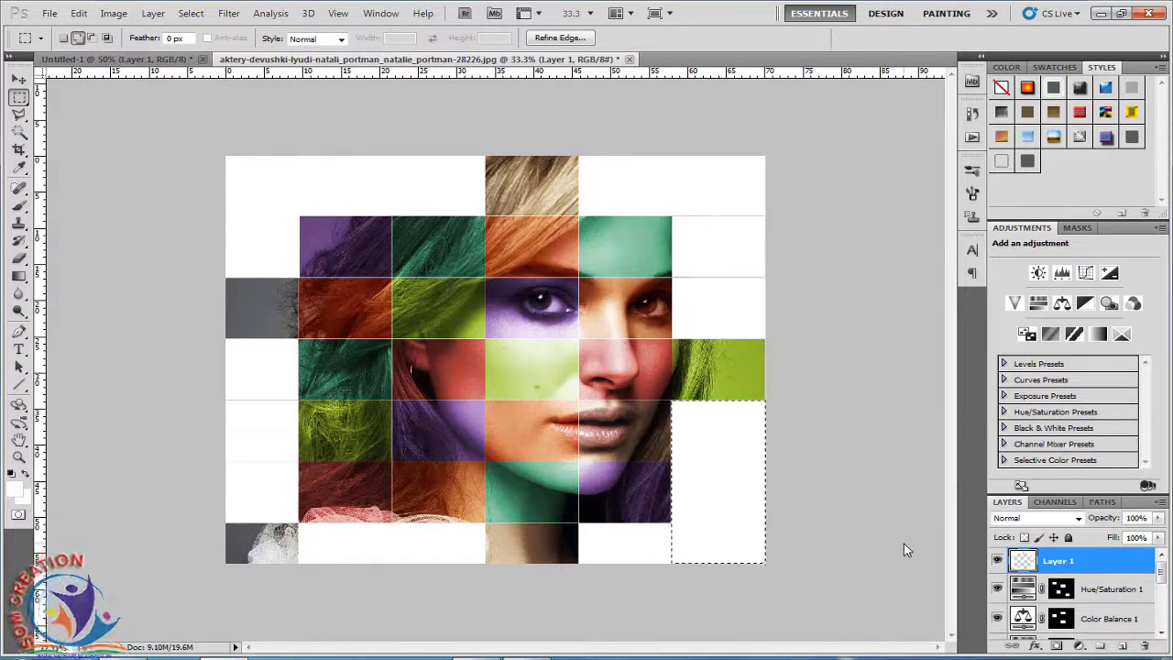
key(ctrl+d)
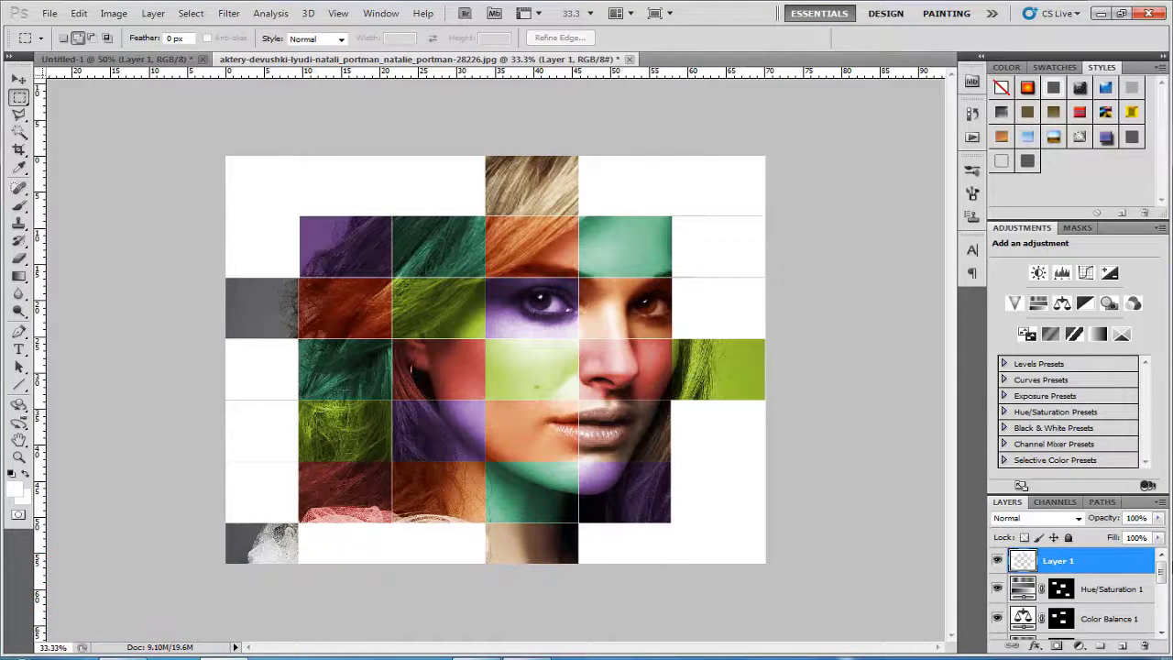
drag(1161, 568, 1162, 614)
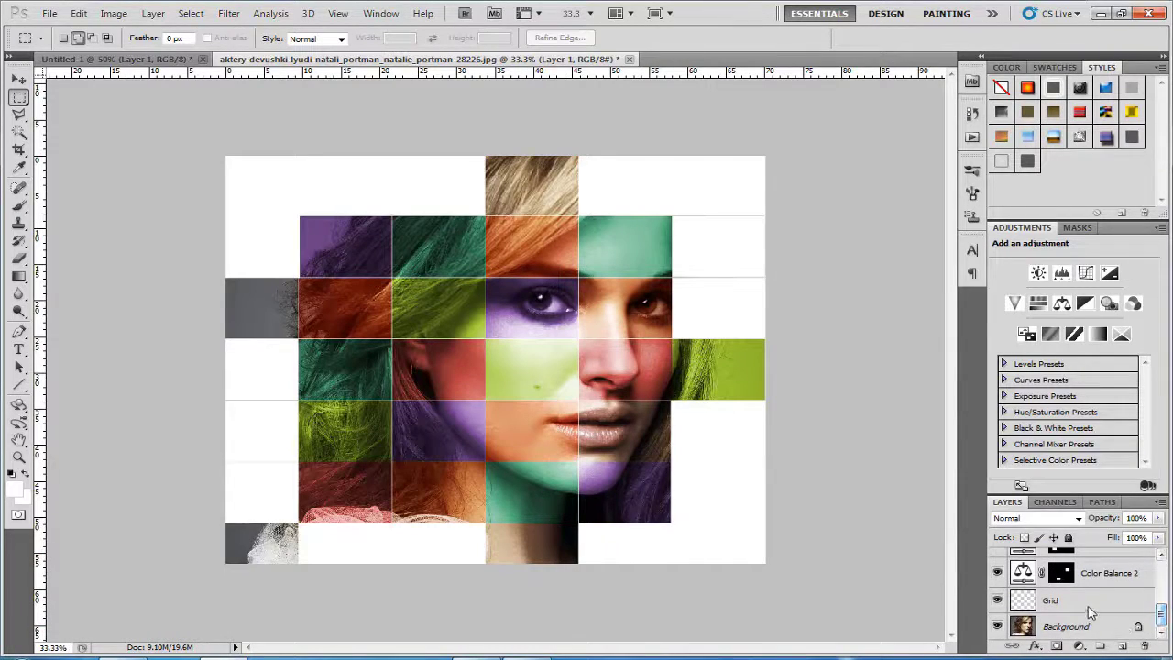
Add a 10 px near-white (f8fdfd) stroke effect to the Grid layer.
click(1089, 605)
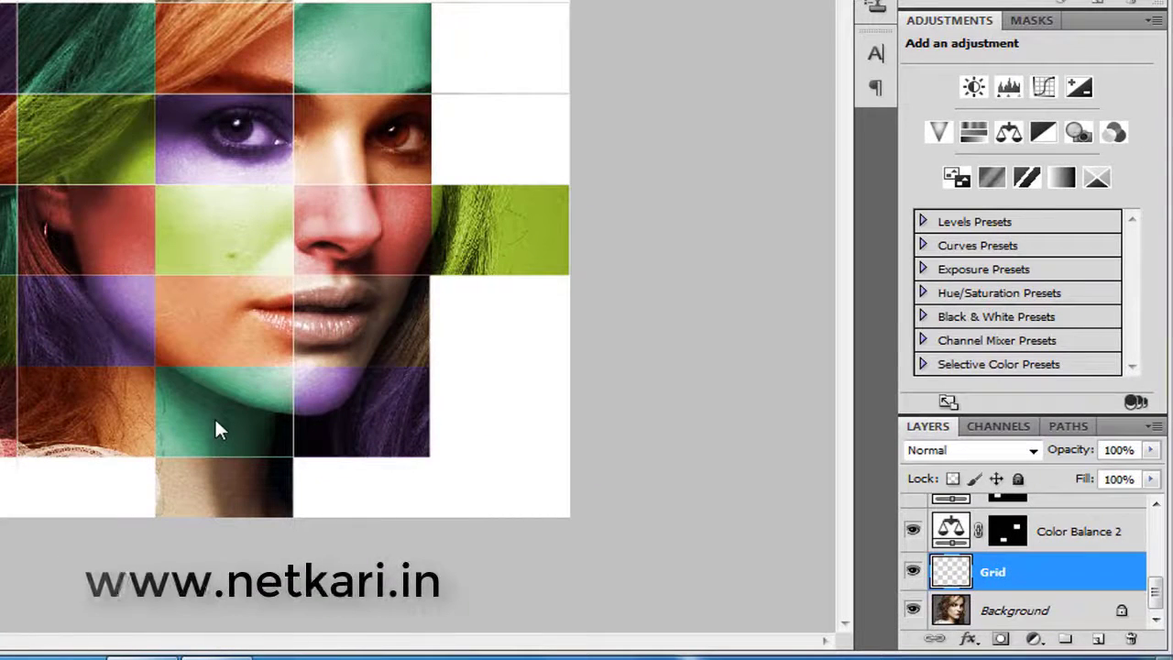
click(970, 642)
click(989, 627)
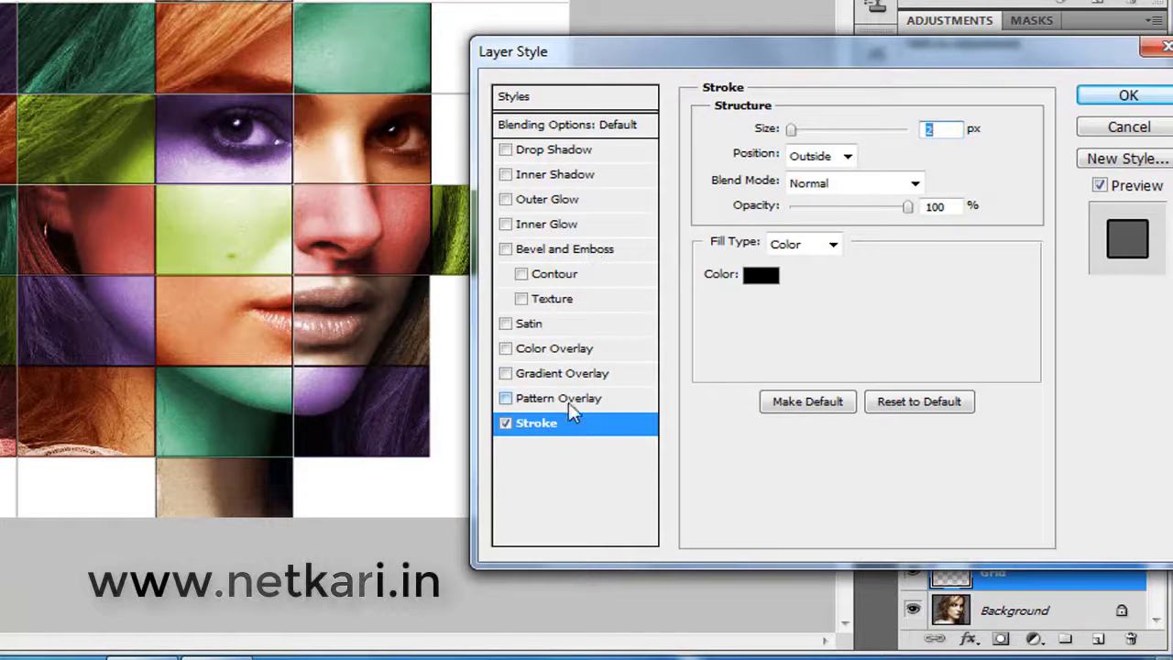
click(761, 278)
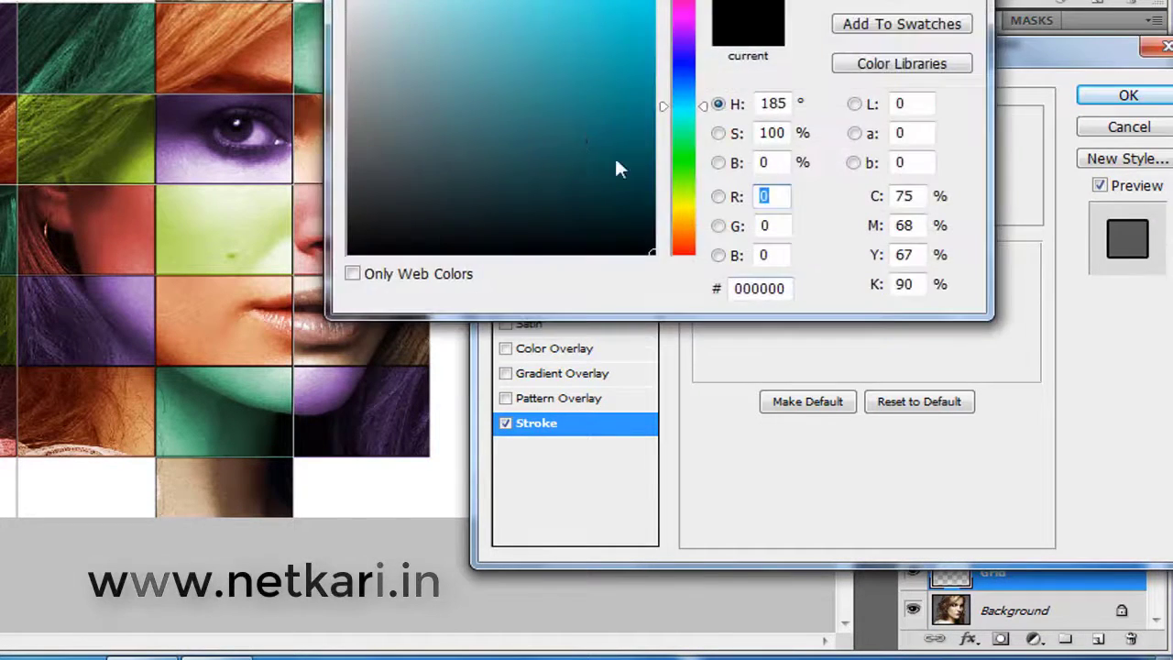
click(353, 4)
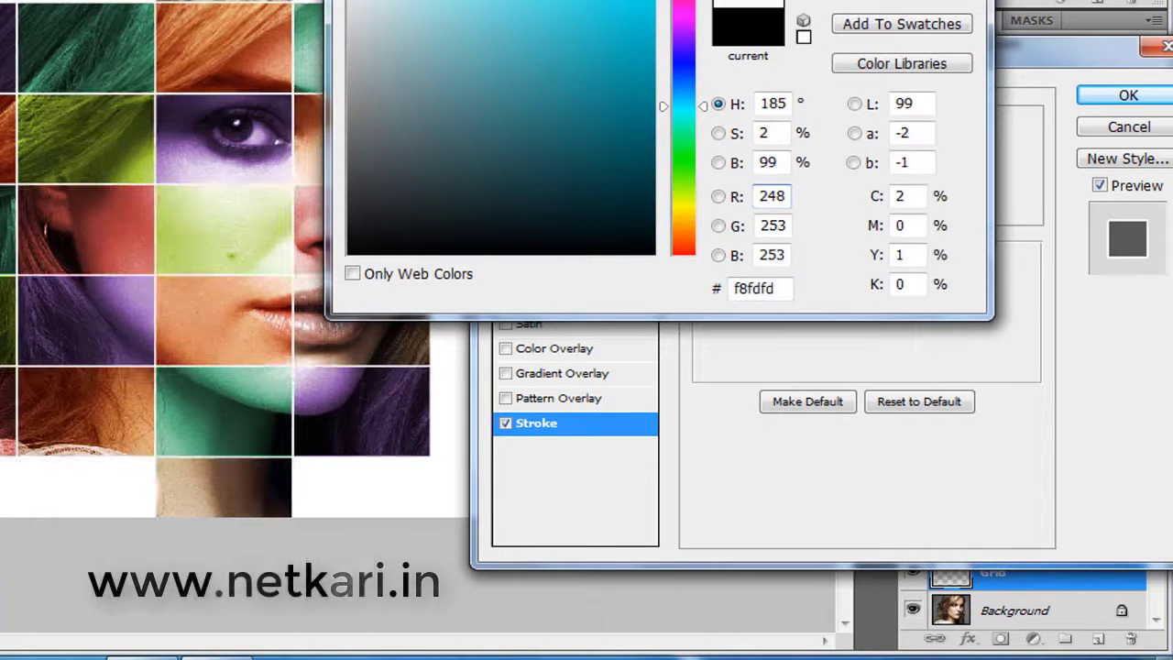
key(Return)
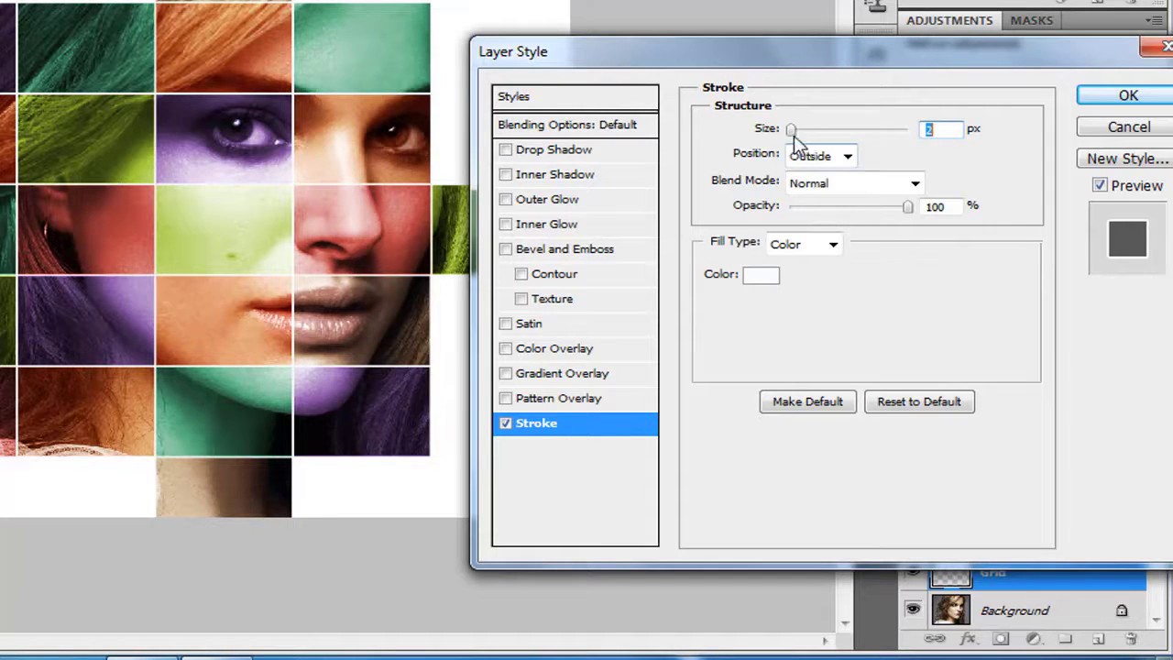
drag(793, 130, 801, 132)
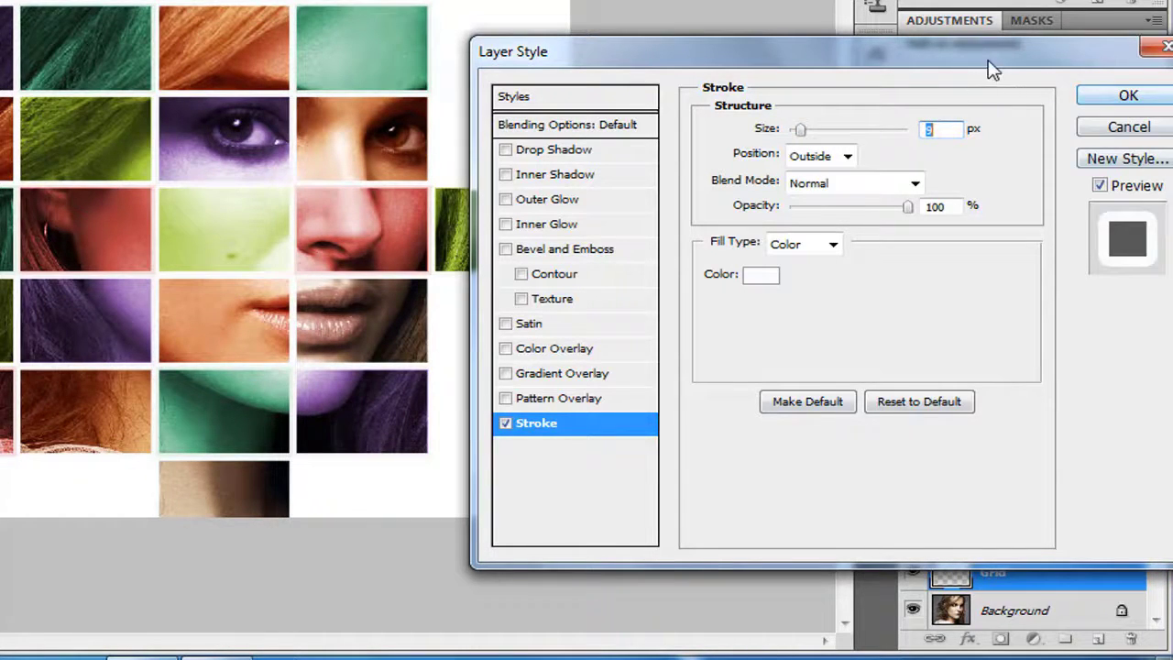
drag(993, 68, 608, 223)
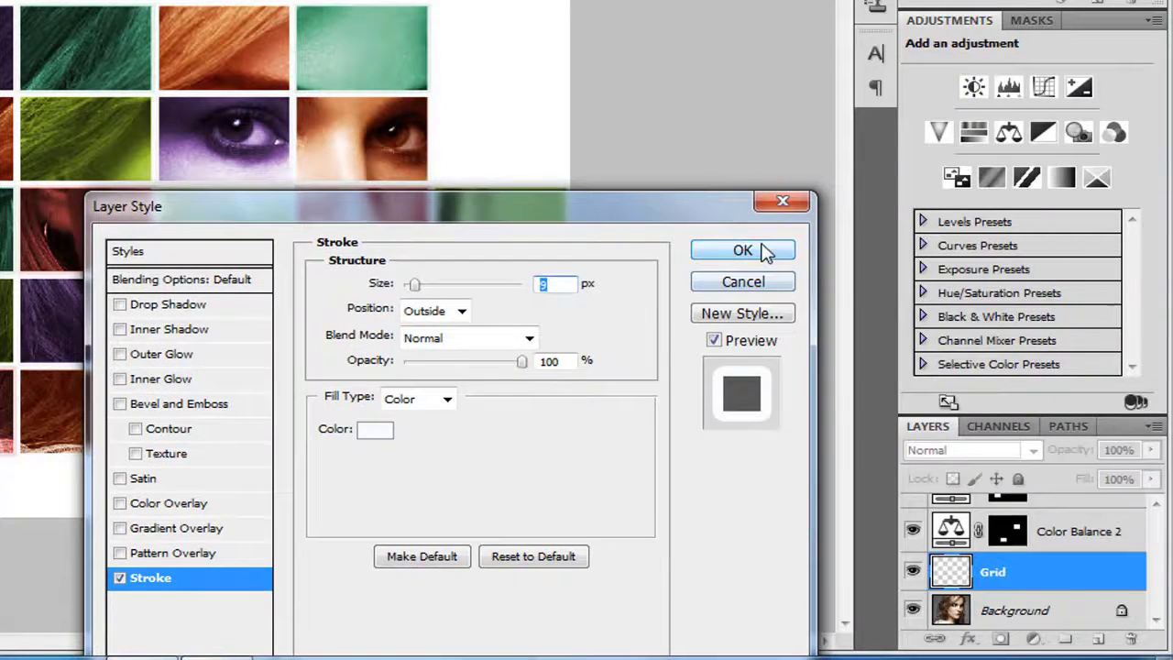
click(766, 252)
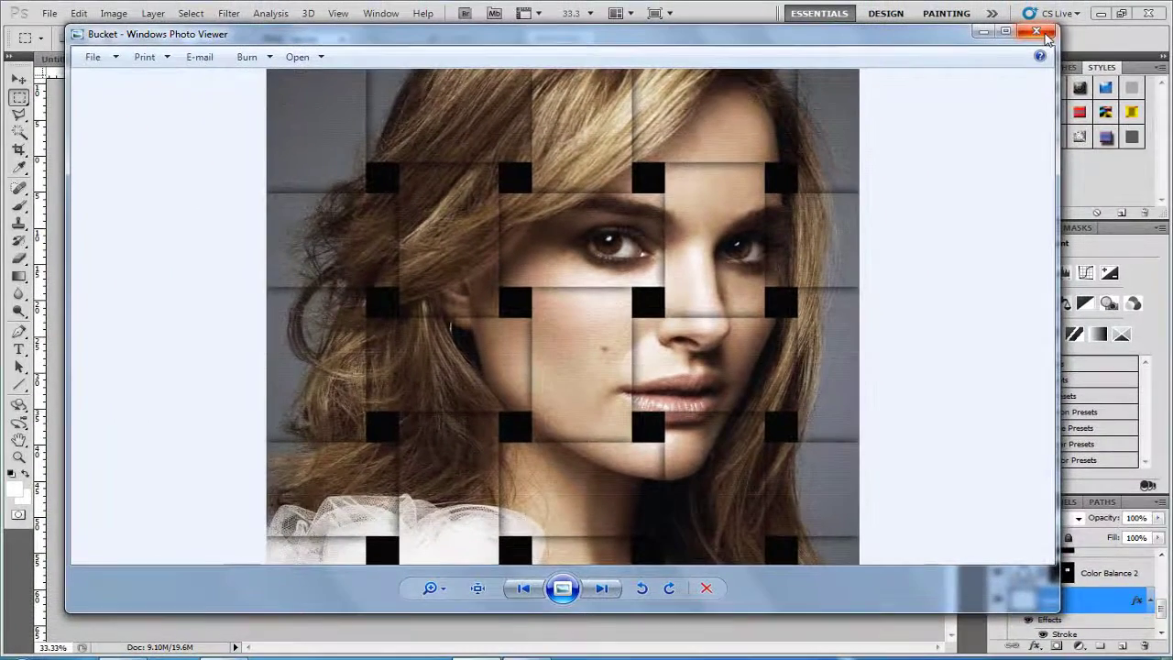
Close the woven 'Bucket' reference portrait in Windows Photo Viewer.
click(1045, 32)
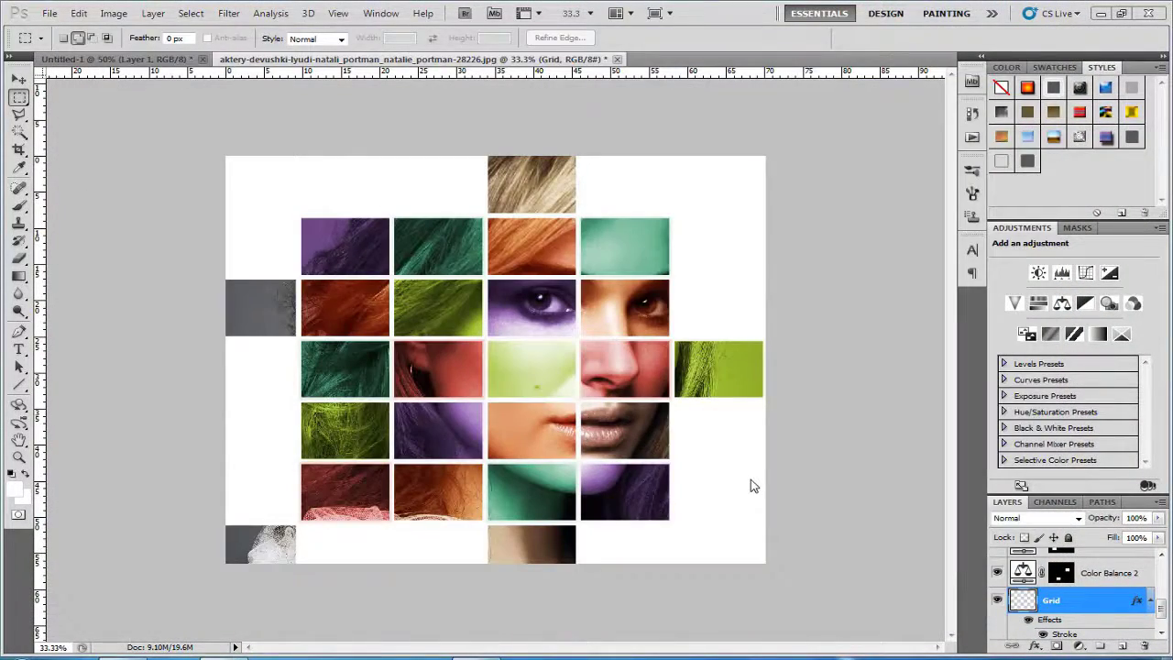